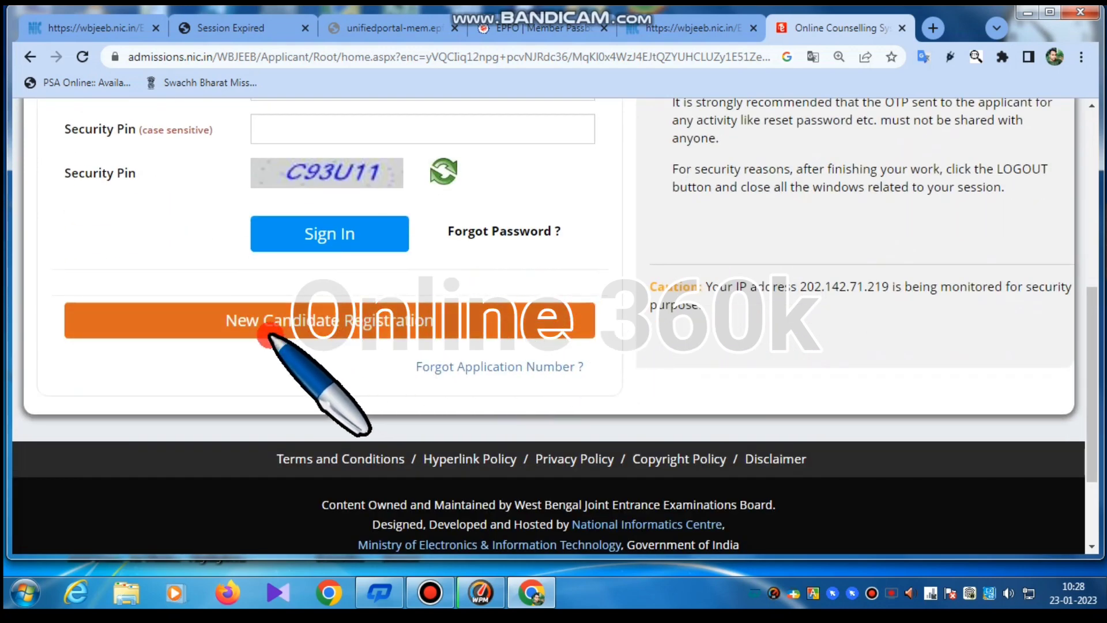
# Step: Start a new candidate registration and proceed through the application instructions to the registration form
pyautogui.click(352, 319)
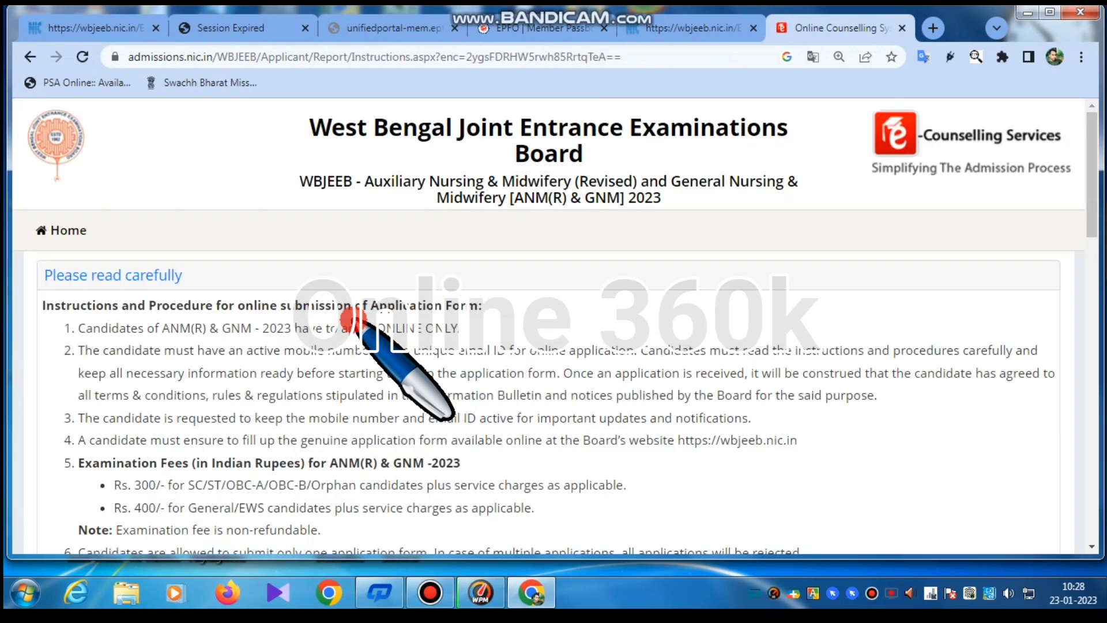
pyautogui.scroll(-2, 323, 254)
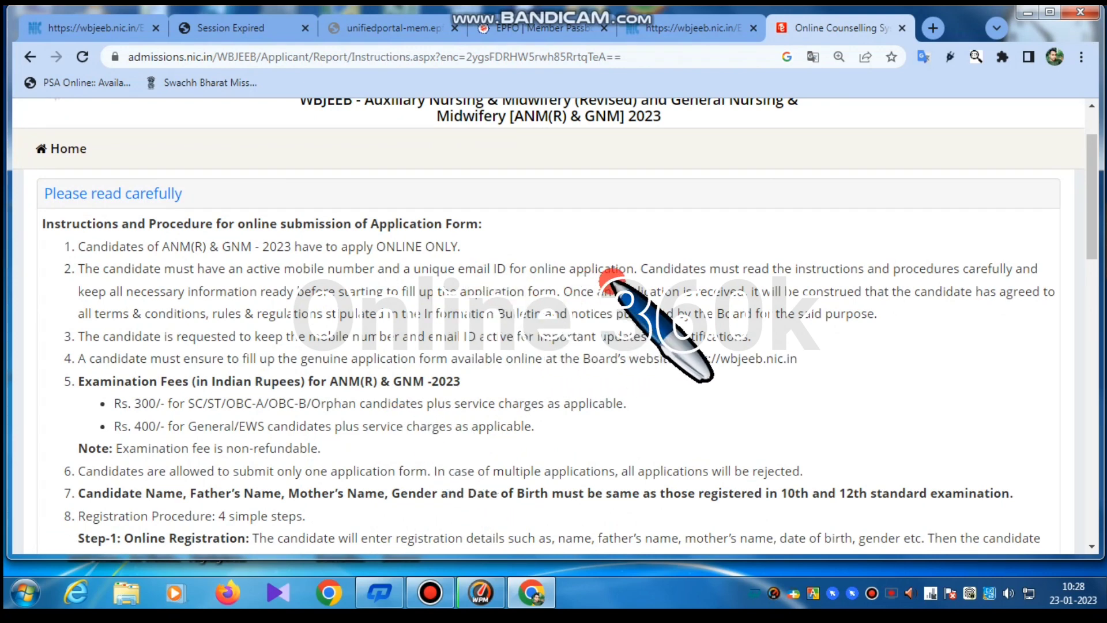
pyautogui.scroll(-2, 484, 267)
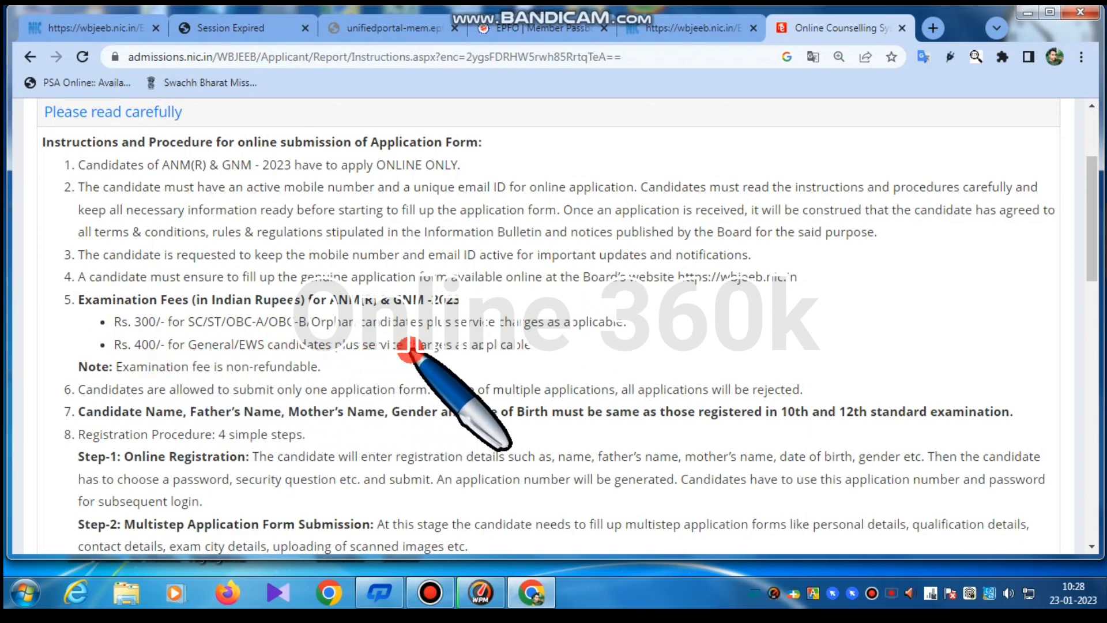
pyautogui.scroll(-15, 407, 349)
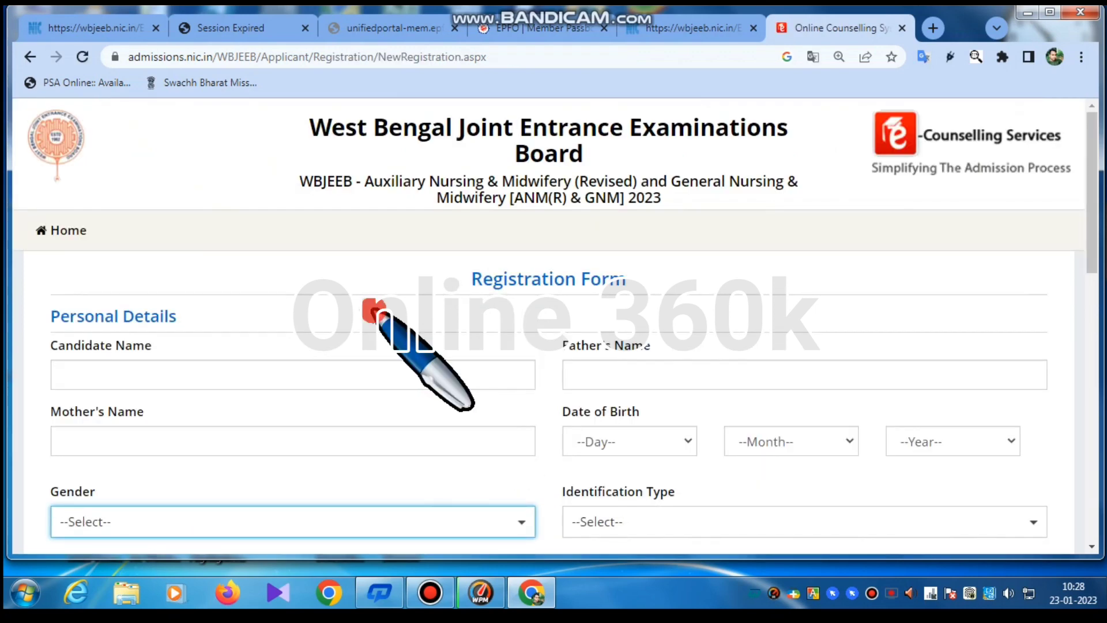
# Step: Look over the registration form from the personal details down to the password and security pin section
pyautogui.scroll(-3, 380, 280)
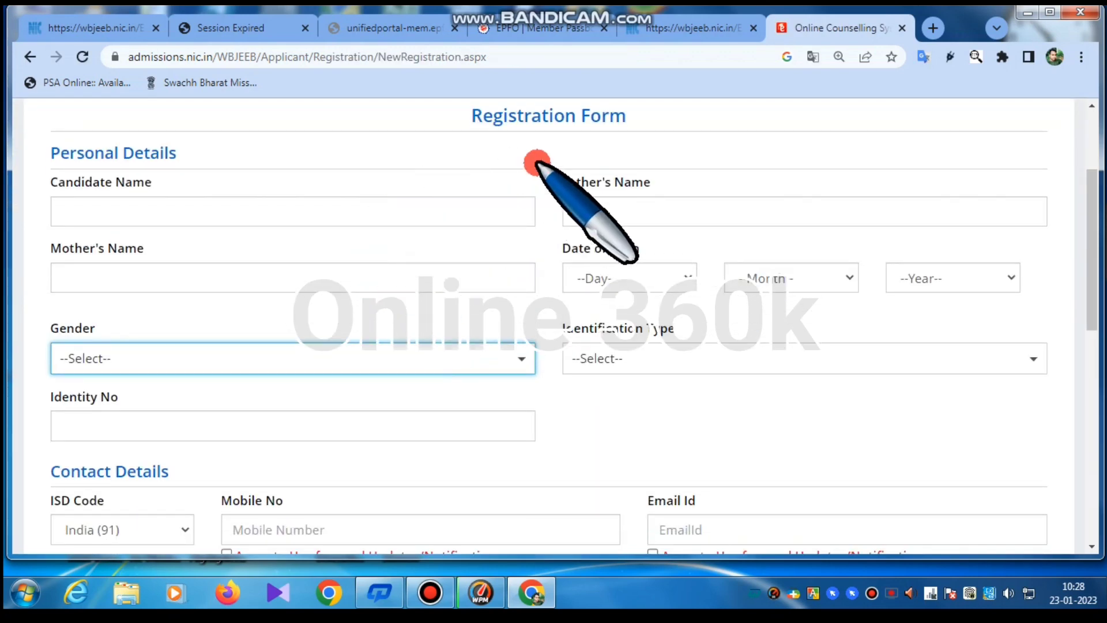
pyautogui.scroll(-4, 422, 416)
pyautogui.scroll(-1, 421, 415)
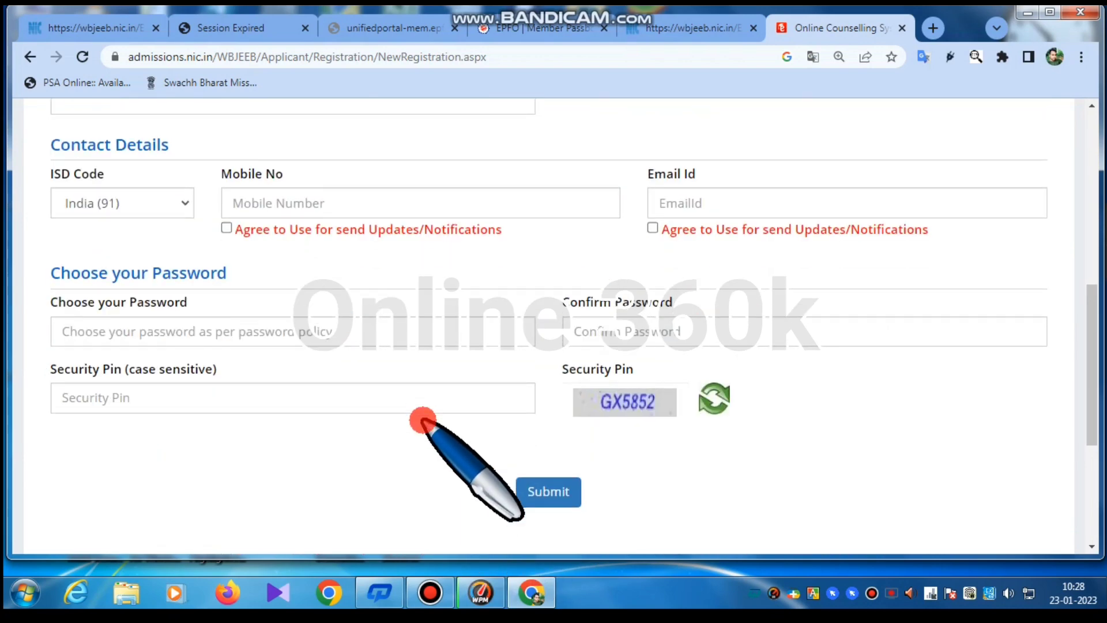
pyautogui.scroll(5, 383, 472)
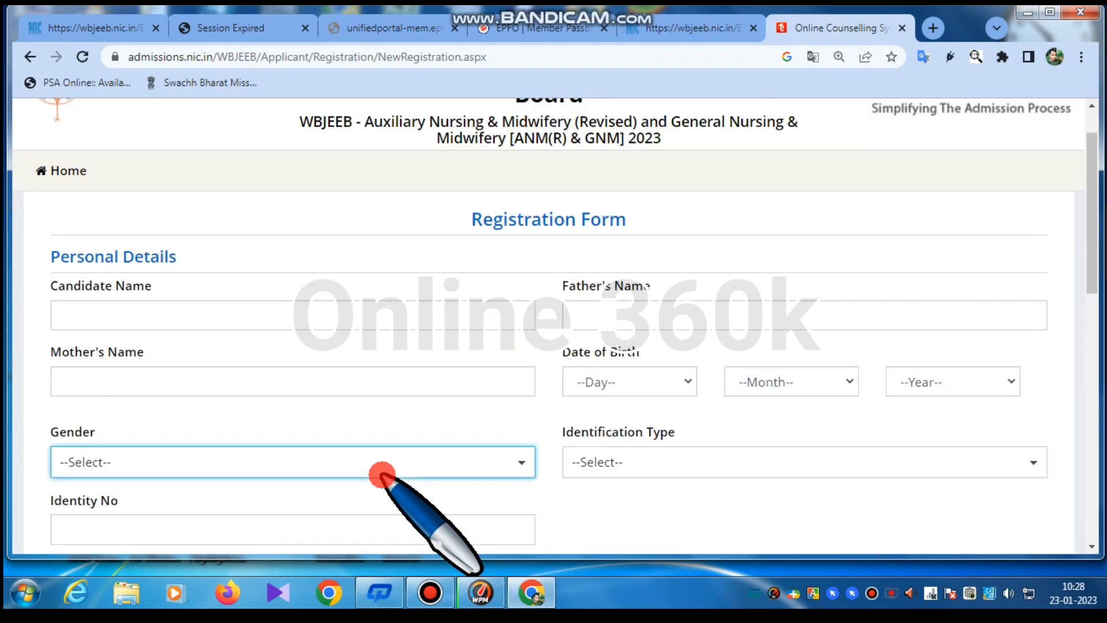
pyautogui.scroll(1, 380, 475)
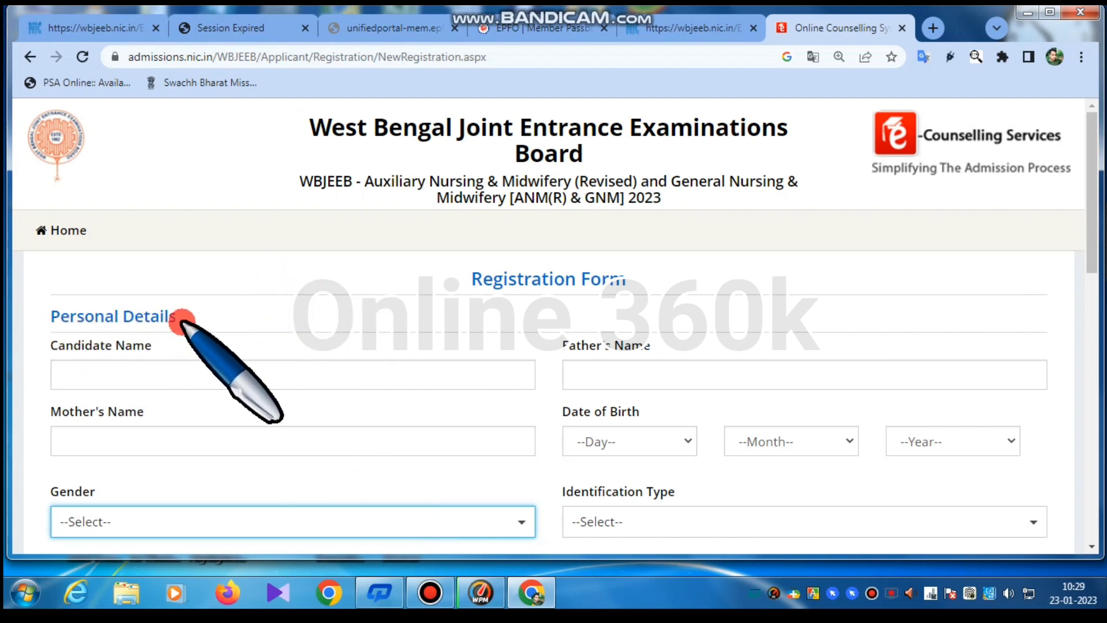
# Step: Go through the candidate, father's and mother's name fields and examine the available gender options
pyautogui.click(84, 373)
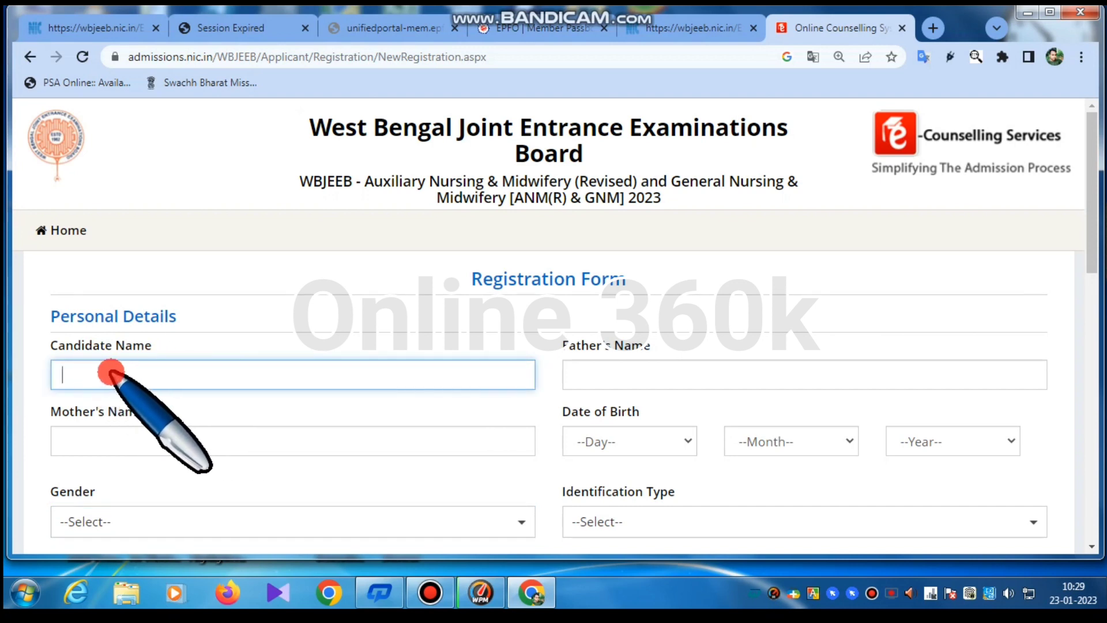
pyautogui.scroll(-2, 346, 375)
pyautogui.click(626, 286)
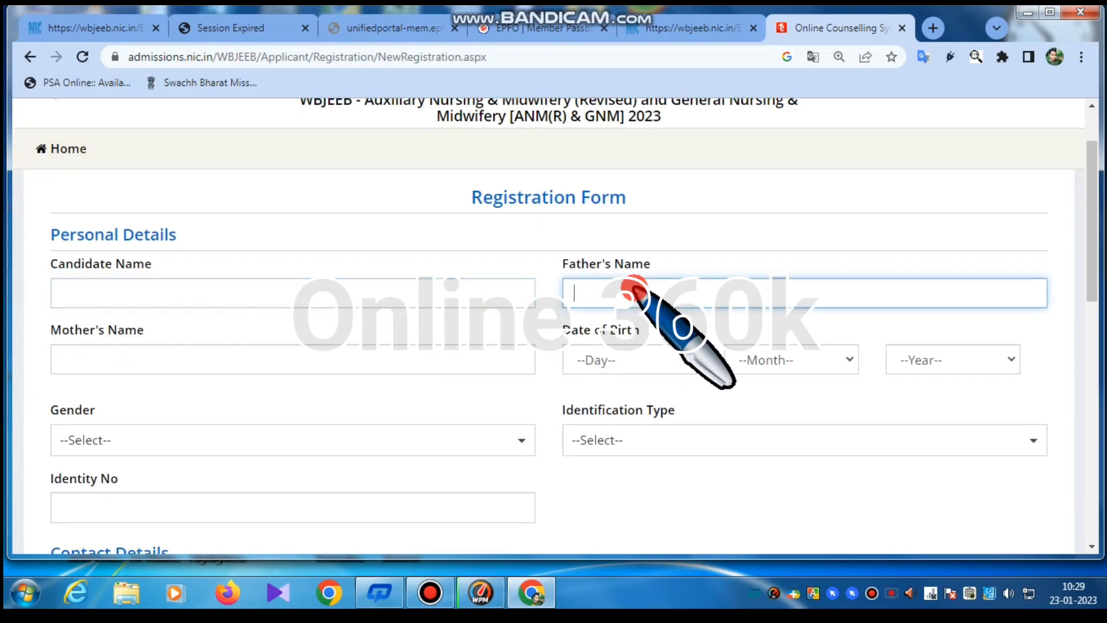
pyautogui.click(171, 356)
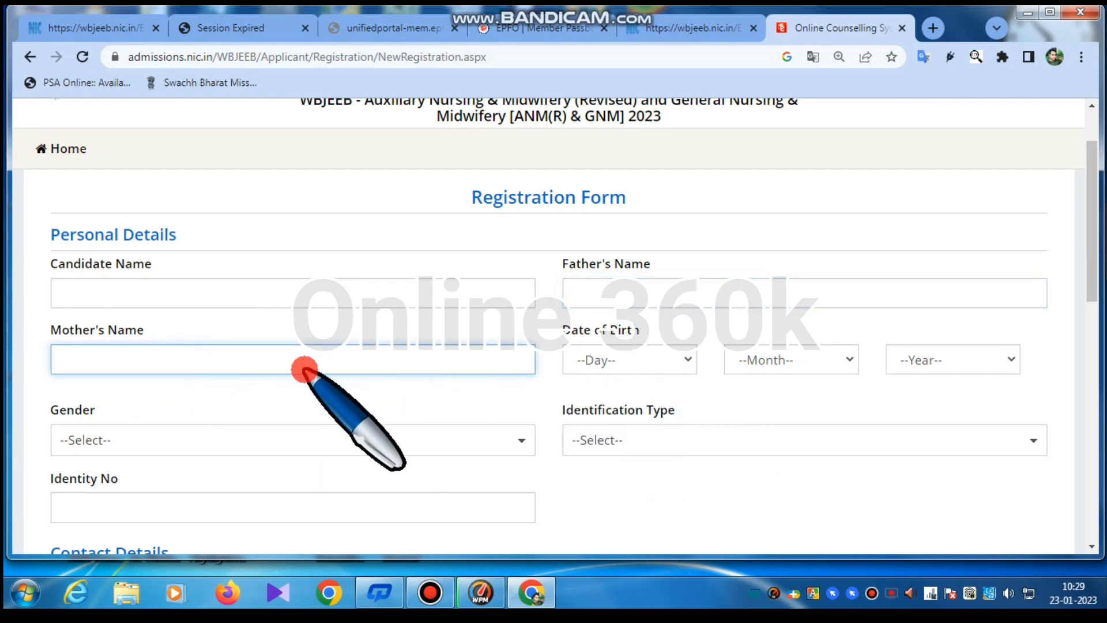
pyautogui.scroll(-1, 271, 363)
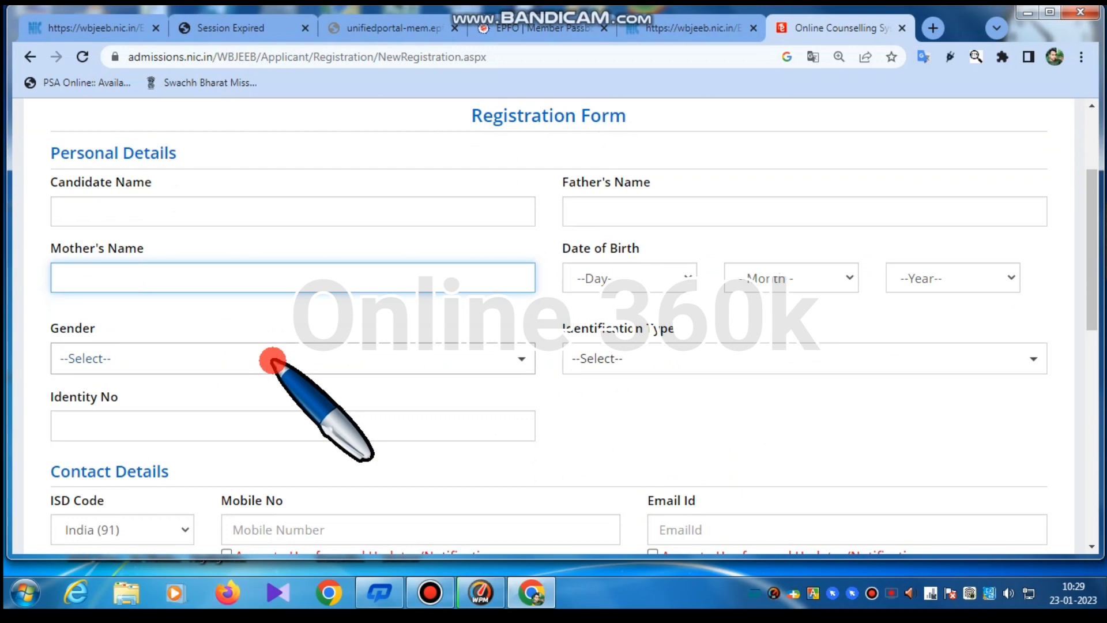
pyautogui.click(181, 356)
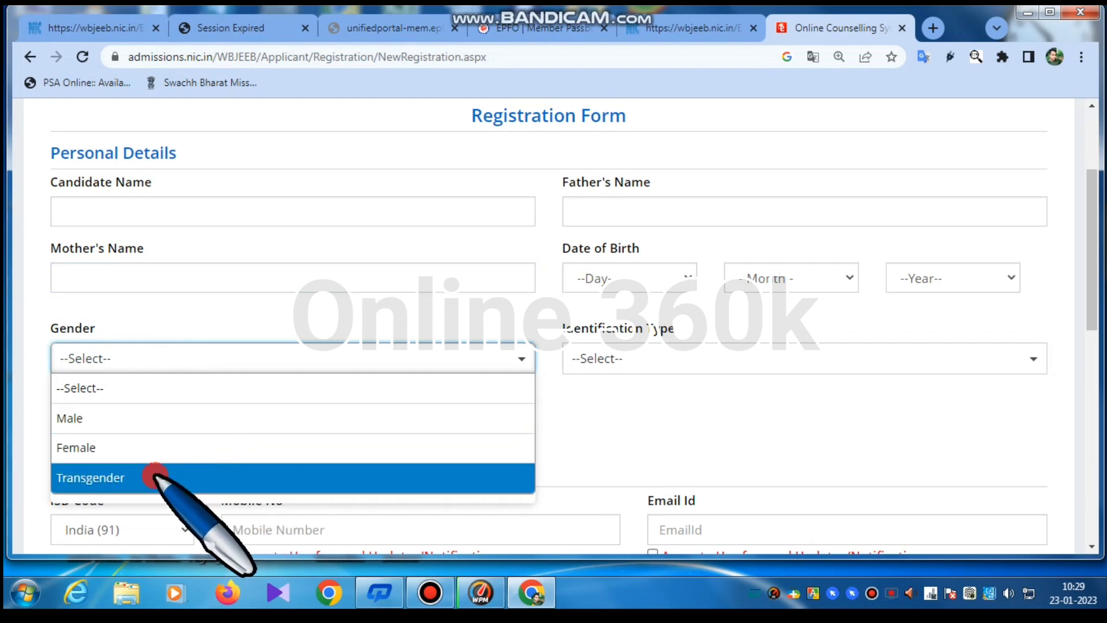
pyautogui.click(640, 438)
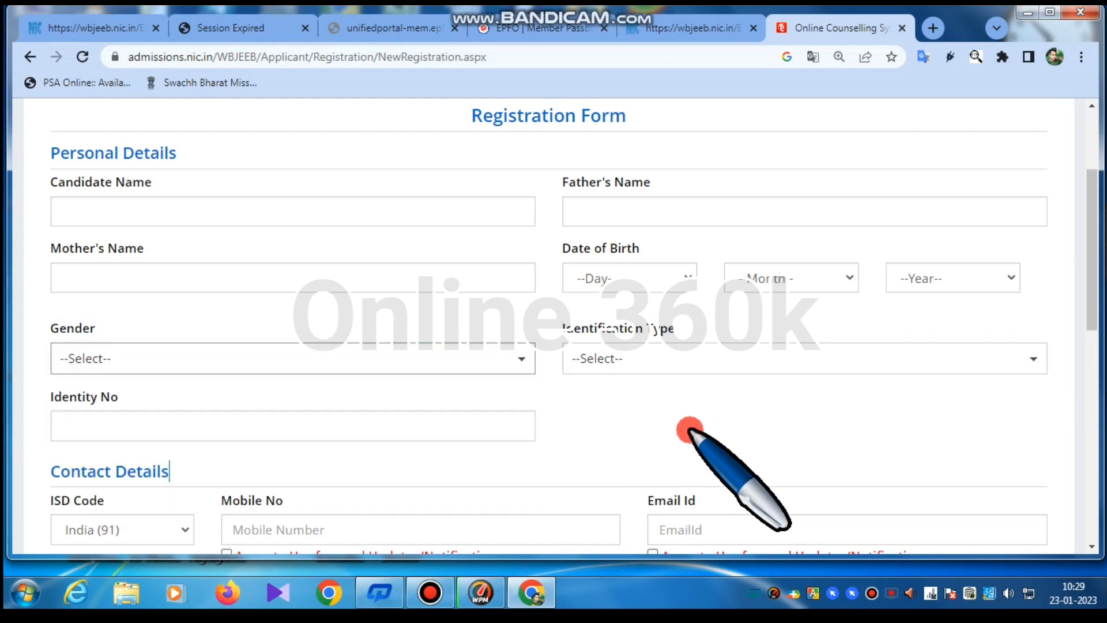
# Step: Set the identification type to Voter ID and review the other accepted identity documents
pyautogui.click(713, 354)
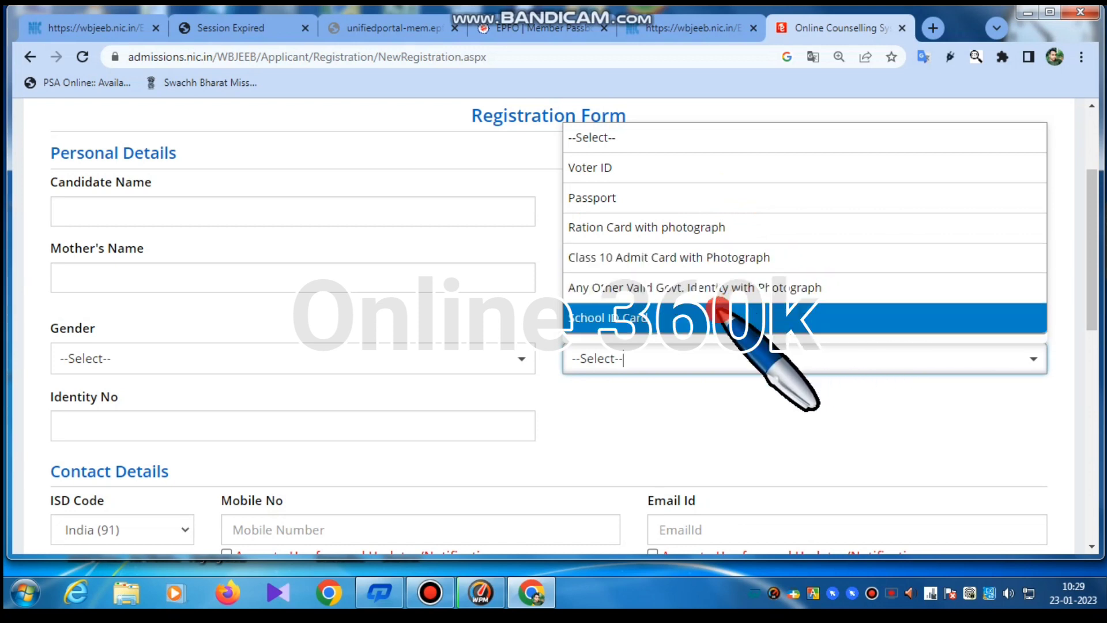
pyautogui.click(660, 169)
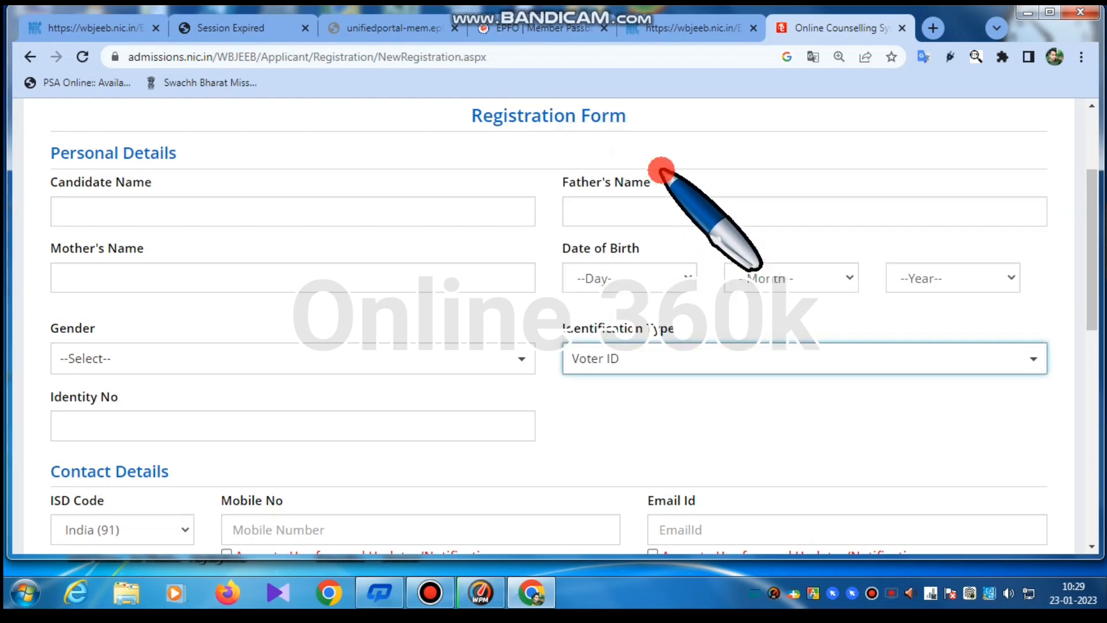
pyautogui.scroll(-1, 292, 371)
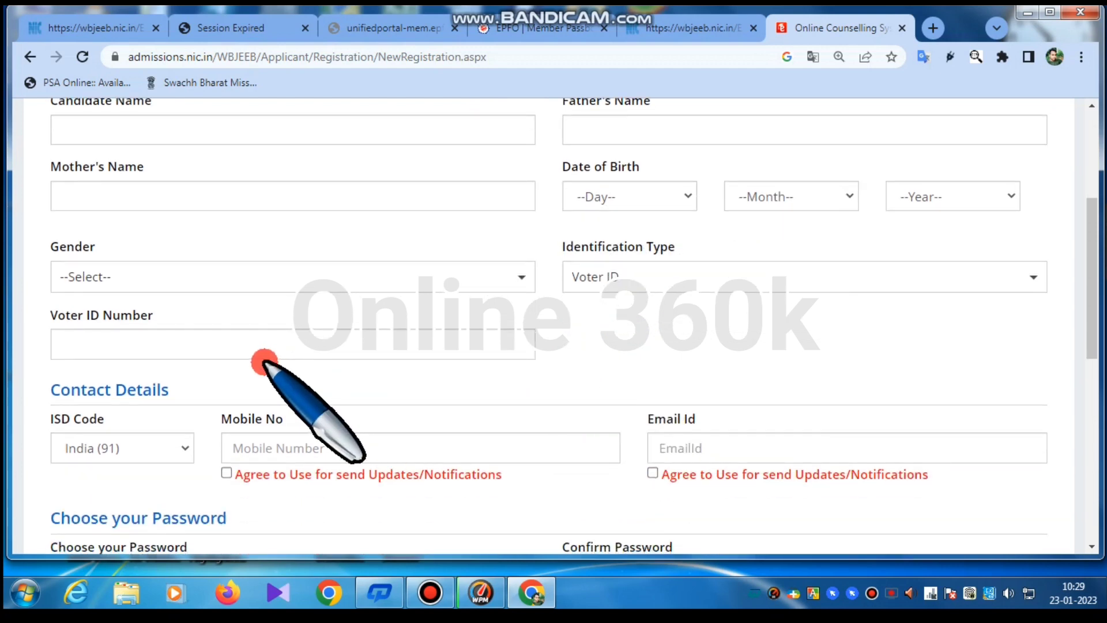
pyautogui.click(786, 279)
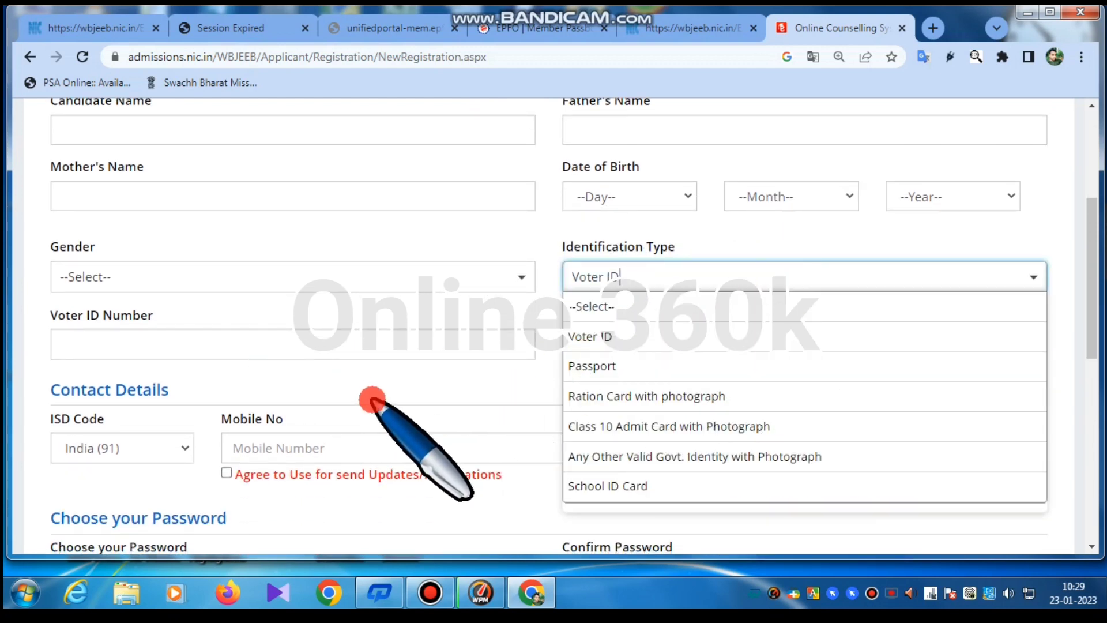
pyautogui.click(387, 378)
pyautogui.scroll(-1, 410, 371)
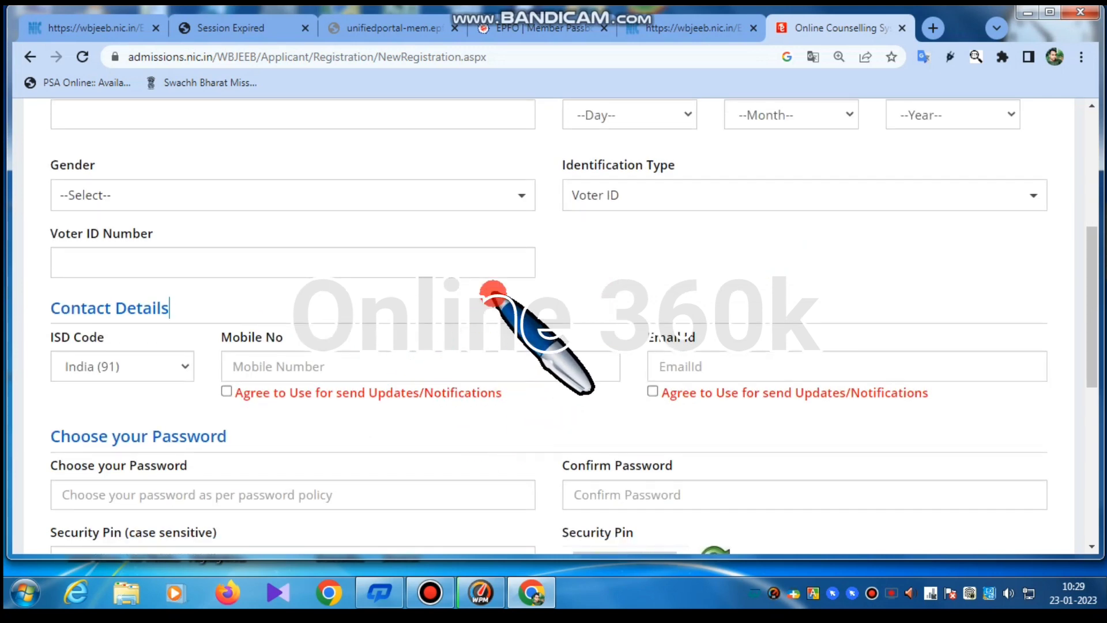
# Step: Go over the contact detail fields and agree to receive updates and notifications on the mobile number
pyautogui.scroll(-1, 429, 304)
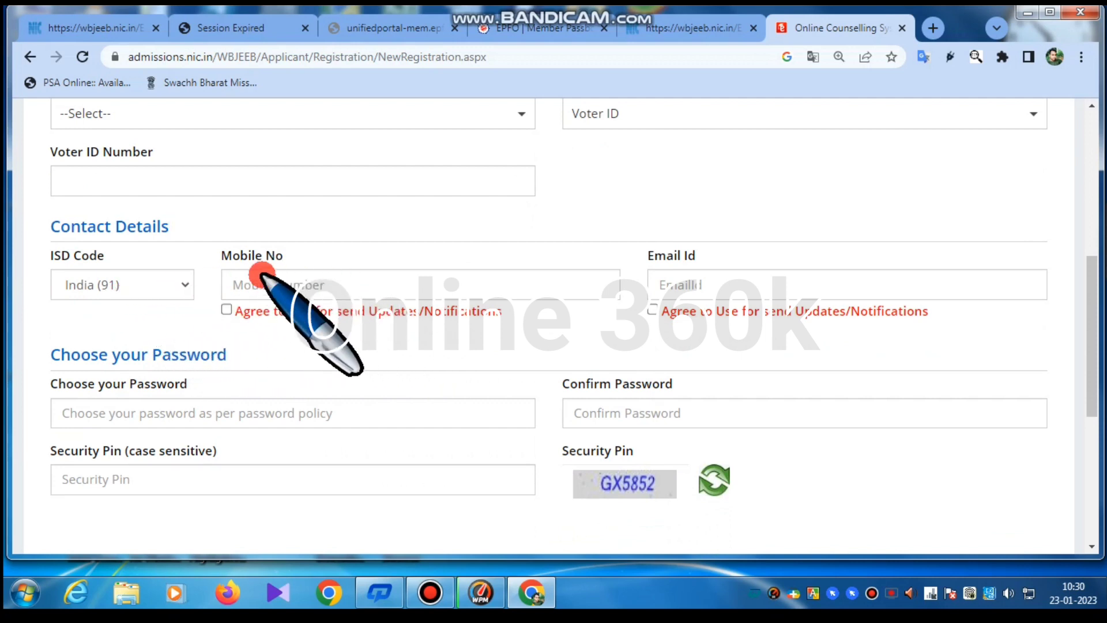
pyautogui.click(351, 278)
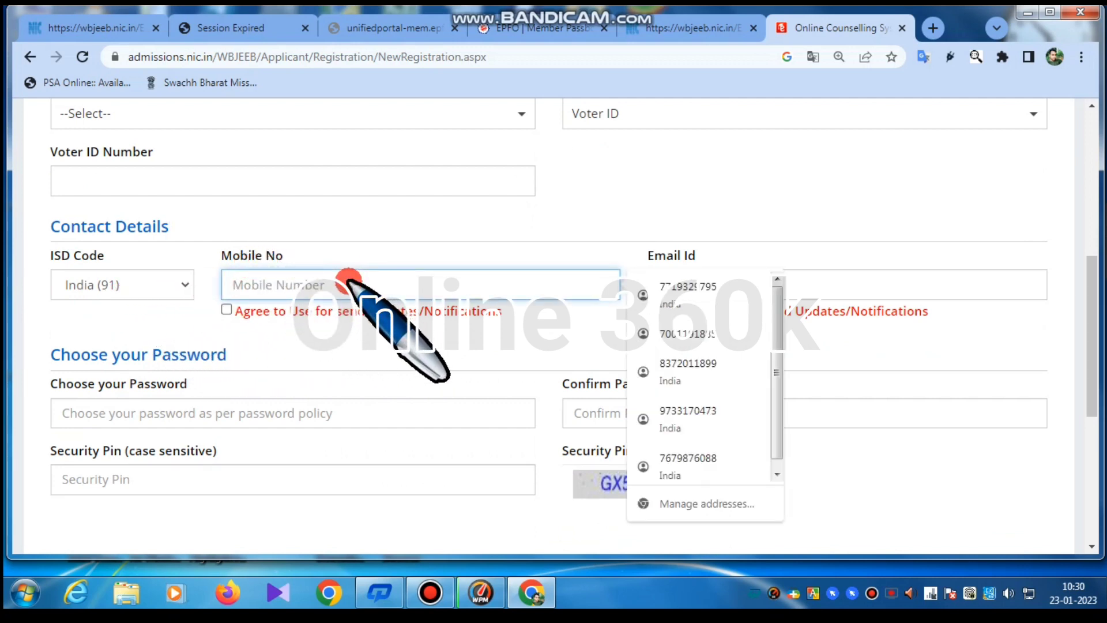
pyautogui.click(457, 330)
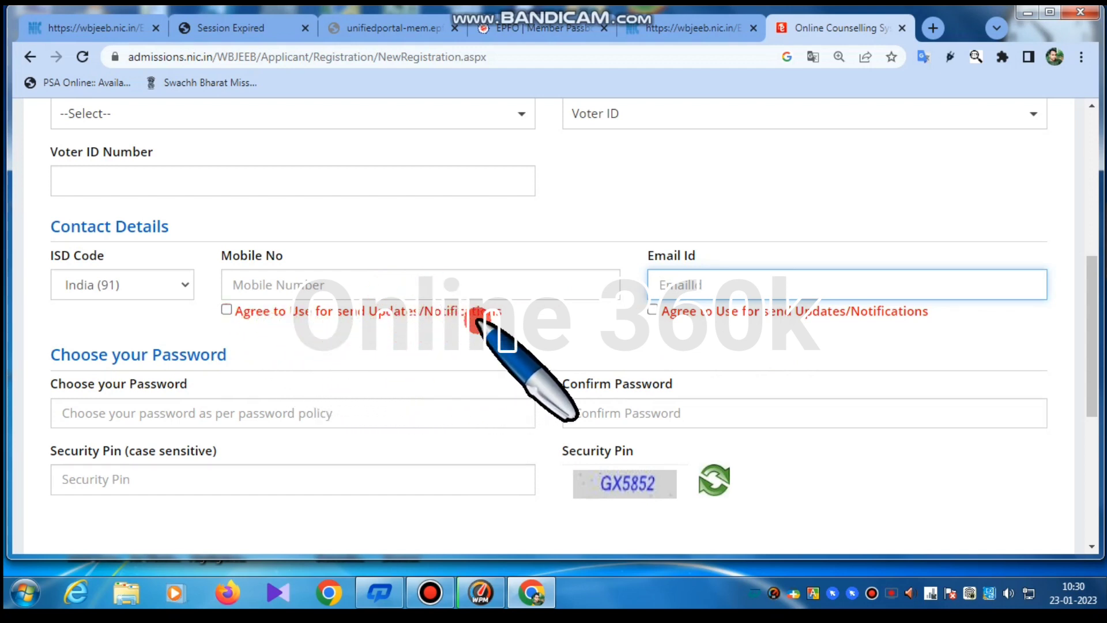
pyautogui.click(226, 309)
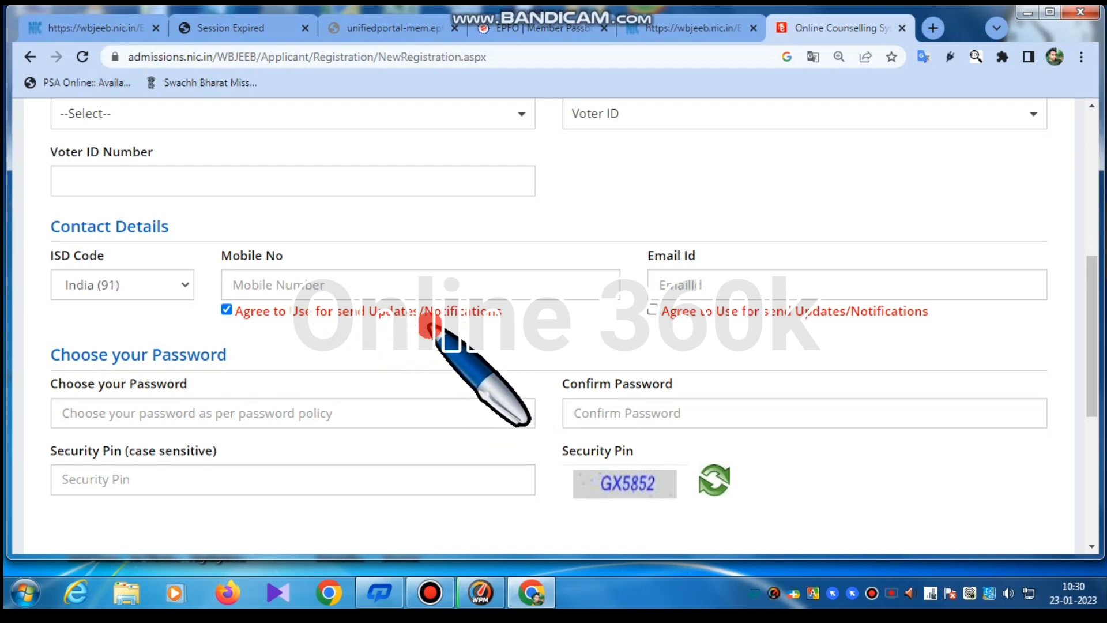
# Step: Examine the password policy, the password confirmation field and the security pin field above the form's submission
pyautogui.scroll(-3, 428, 327)
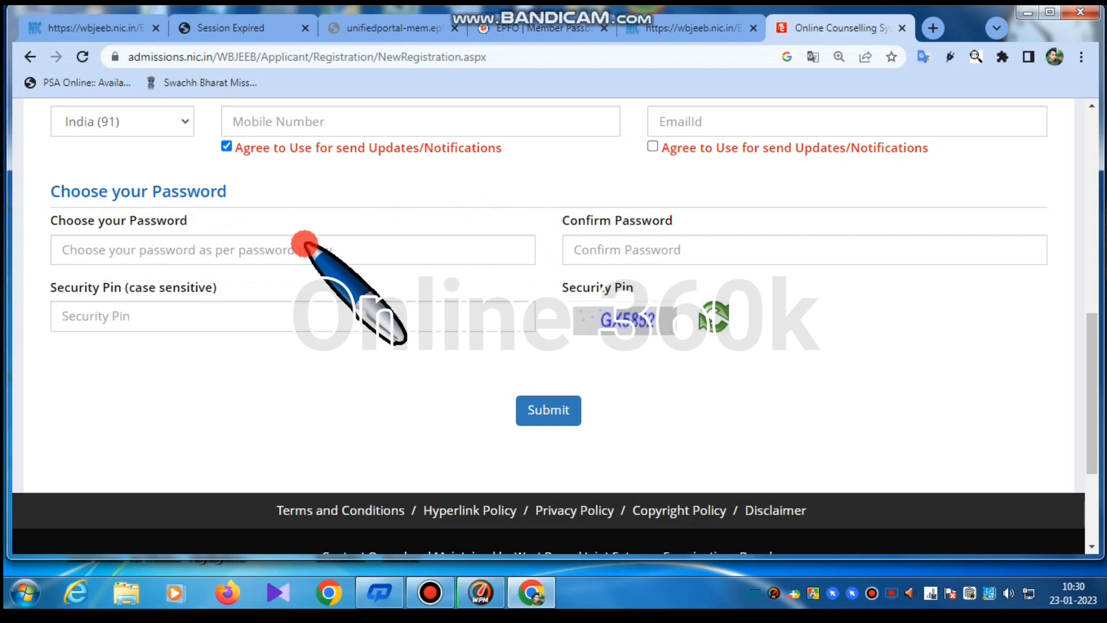
pyautogui.click(267, 251)
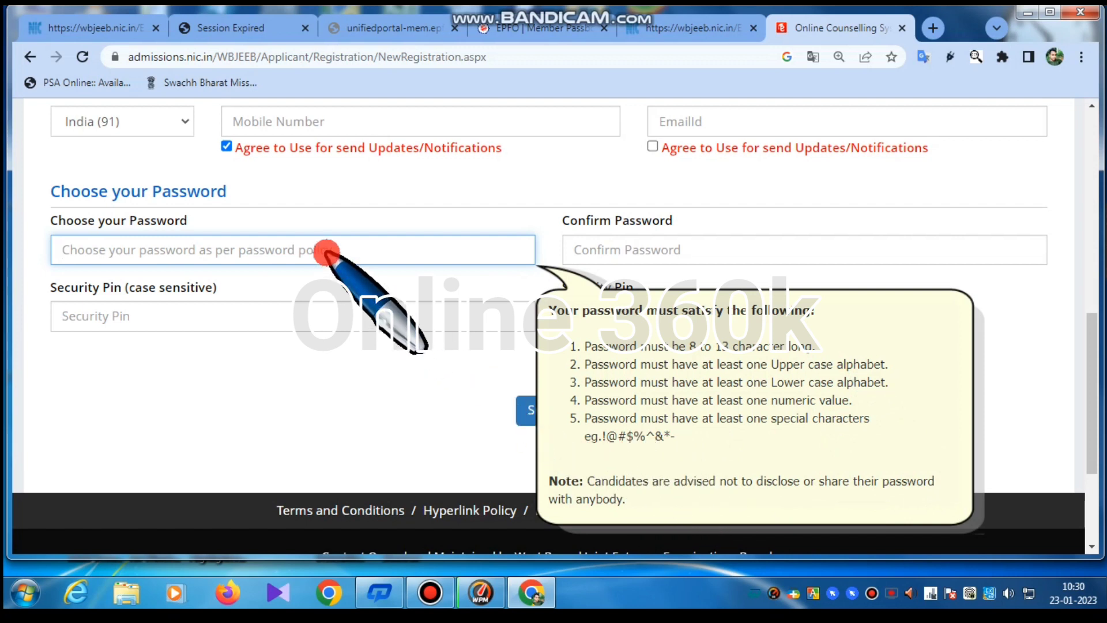
pyautogui.click(636, 251)
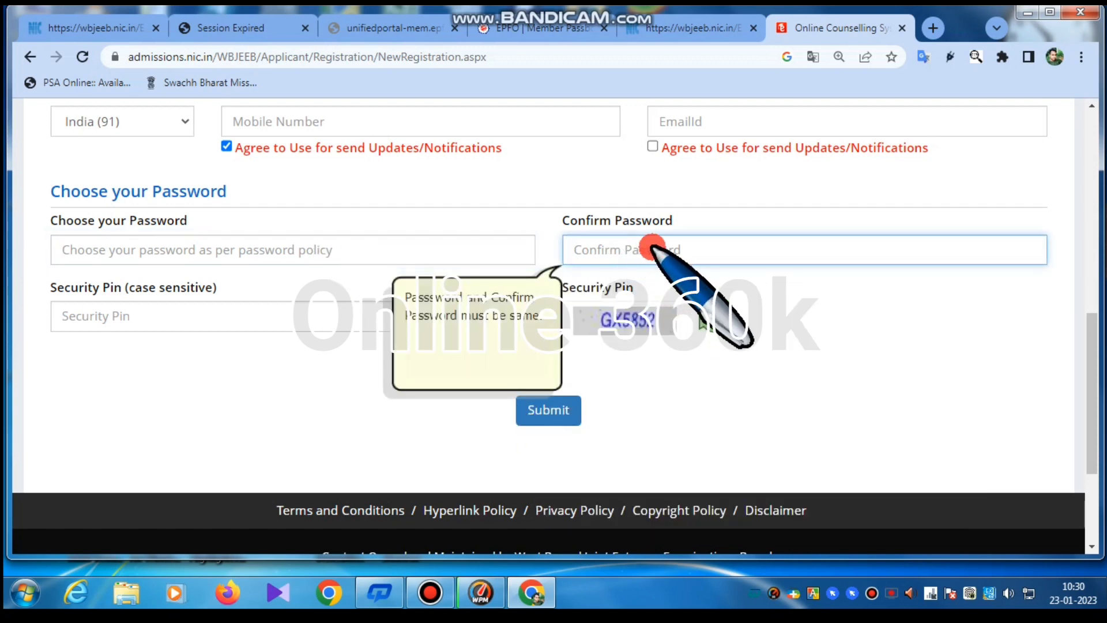
pyautogui.click(903, 342)
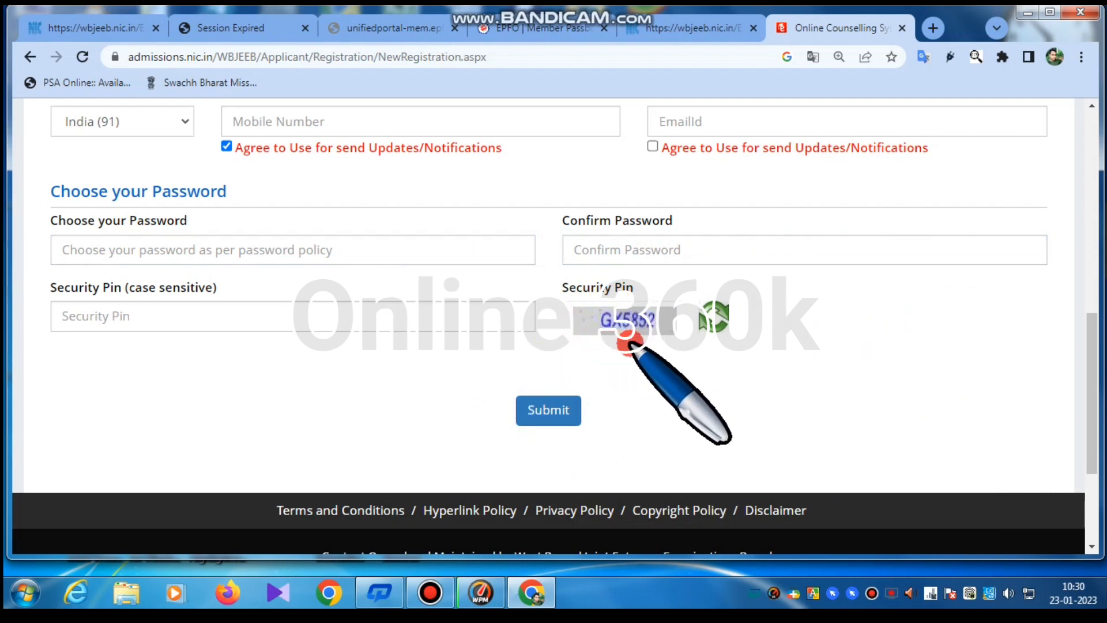
pyautogui.click(110, 319)
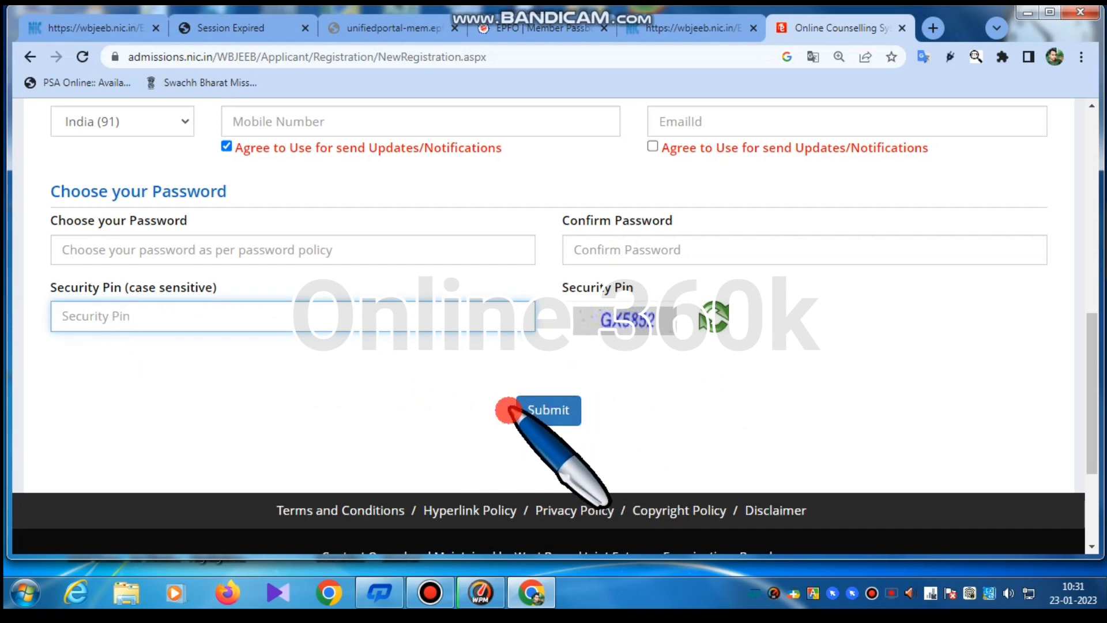
pyautogui.click(535, 410)
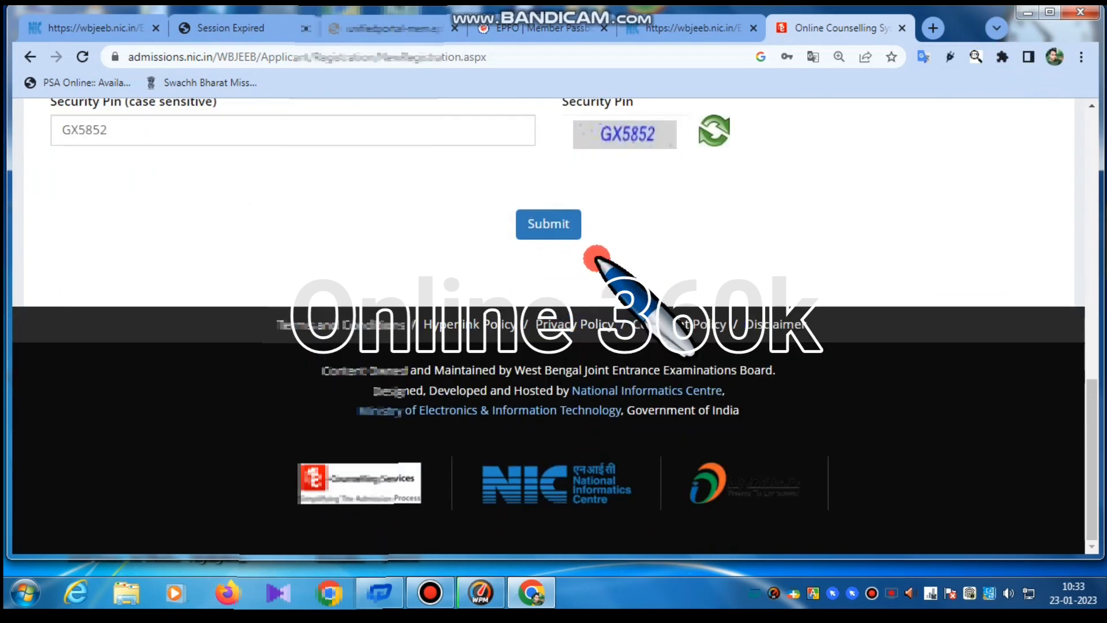
# Step: Check the completed registration form from the personal details to the security pin and submit it for review
pyautogui.scroll(8, 448, 254)
pyautogui.scroll(5, 450, 255)
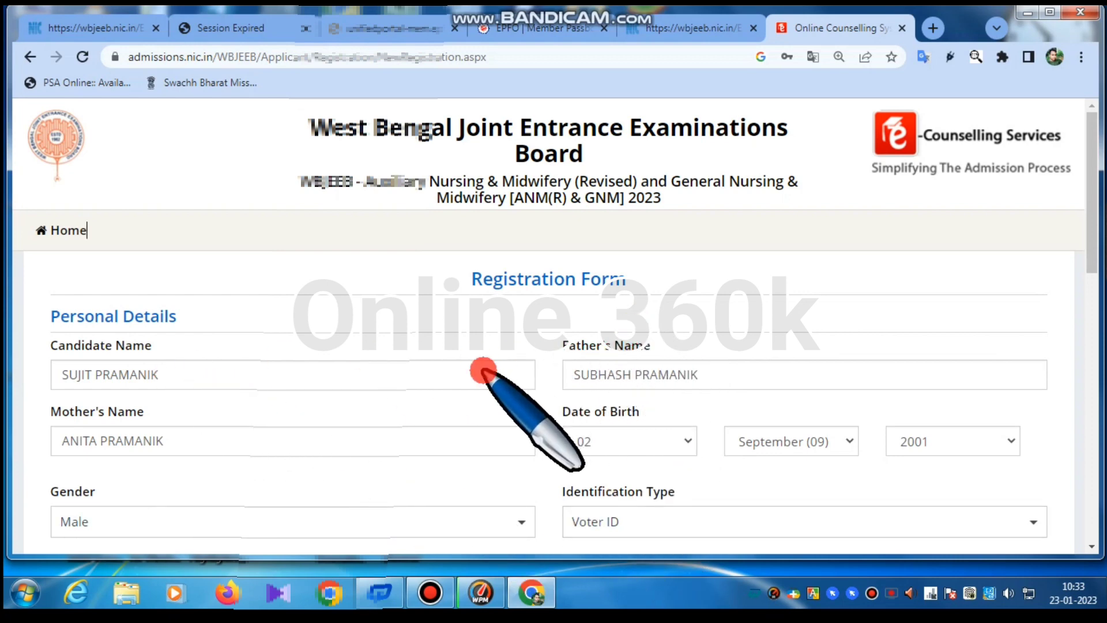
pyautogui.scroll(-7, 452, 363)
pyautogui.scroll(-6, 508, 282)
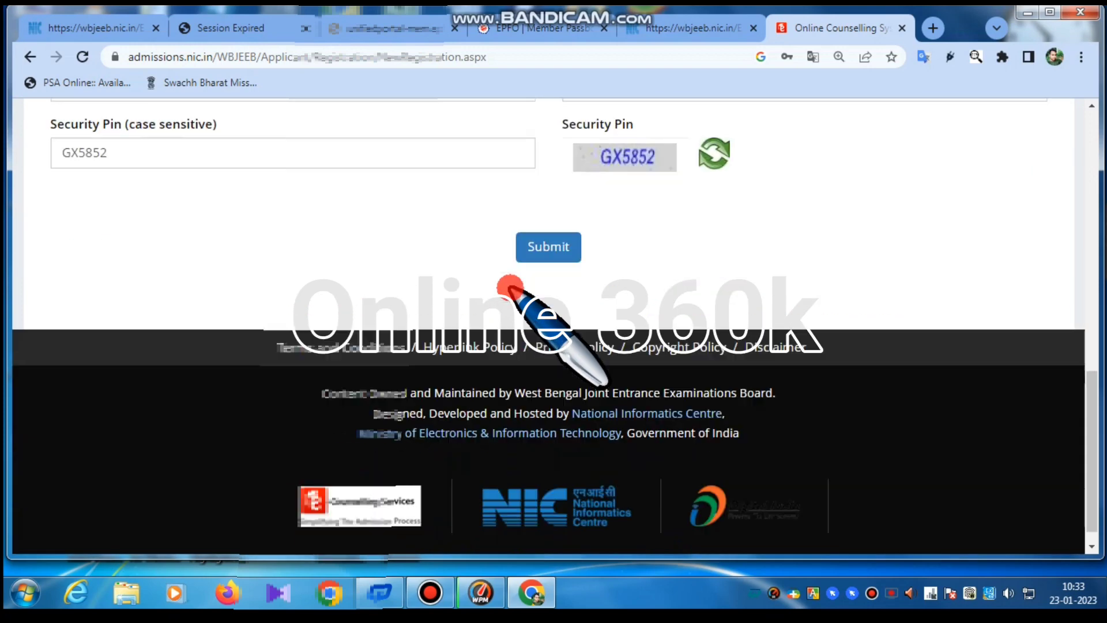
# Step: Check the personal, contact and account details on the review page and submit them for contact validation
pyautogui.scroll(7, 577, 285)
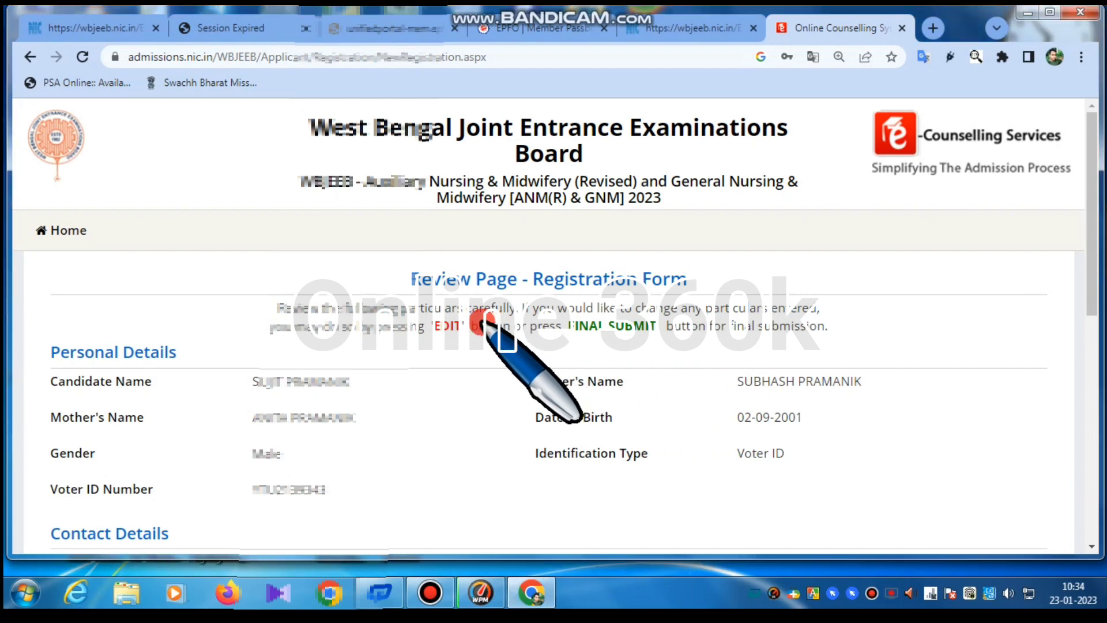
pyautogui.scroll(-3, 479, 322)
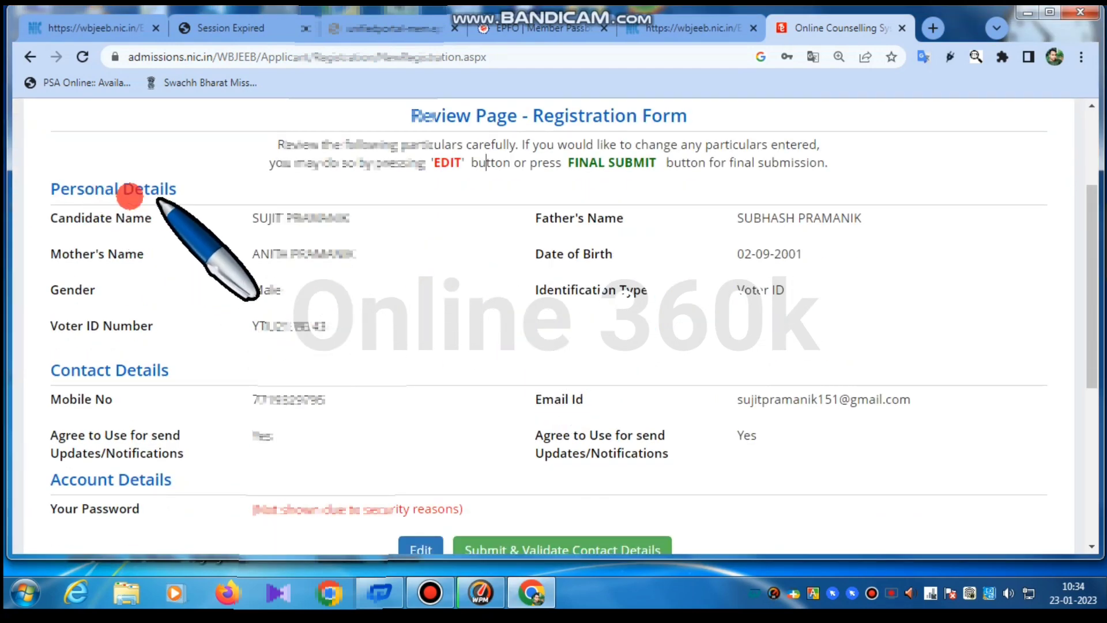
pyautogui.scroll(-2, 549, 326)
pyautogui.scroll(-2, 163, 315)
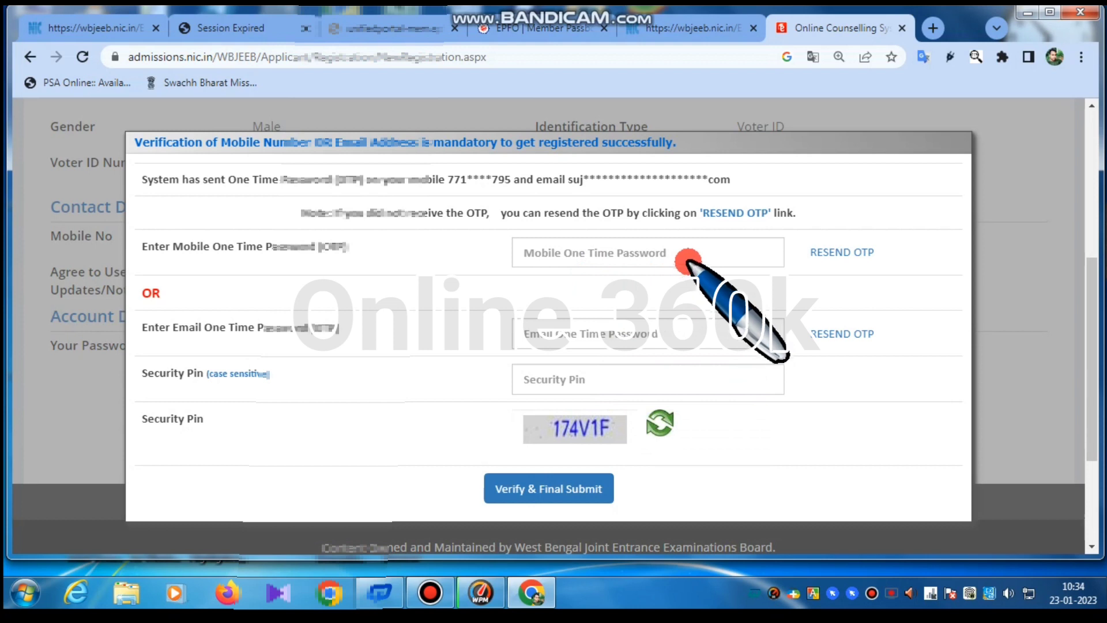
# Step: Enter the mobile one-time password and the security pin, and submit the contact verification to finalise the registration
pyautogui.click(653, 254)
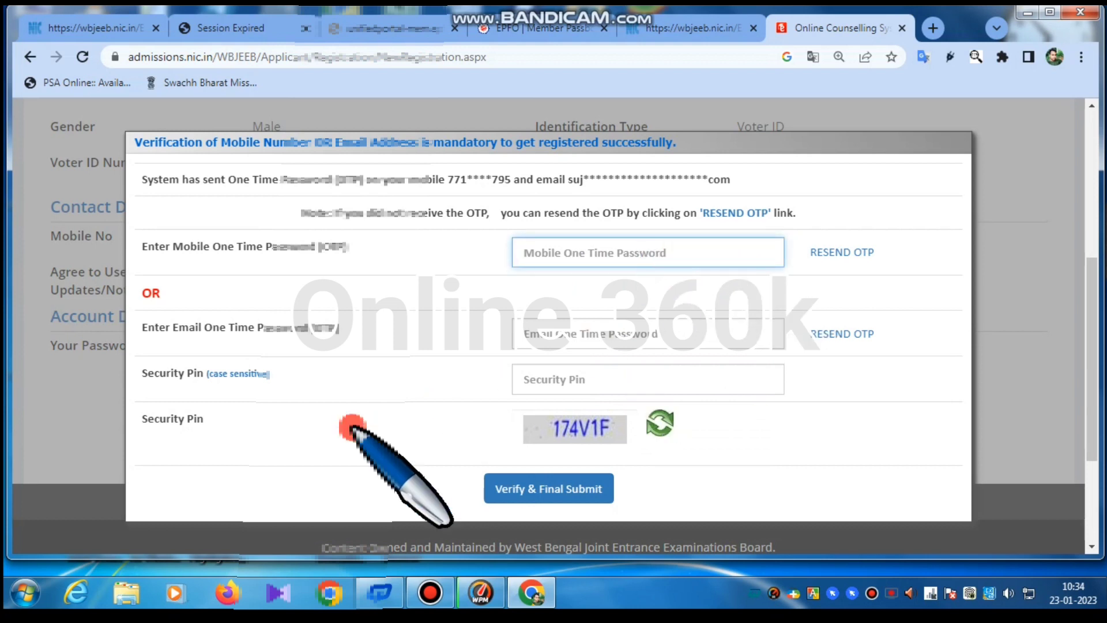
pyautogui.click(561, 379)
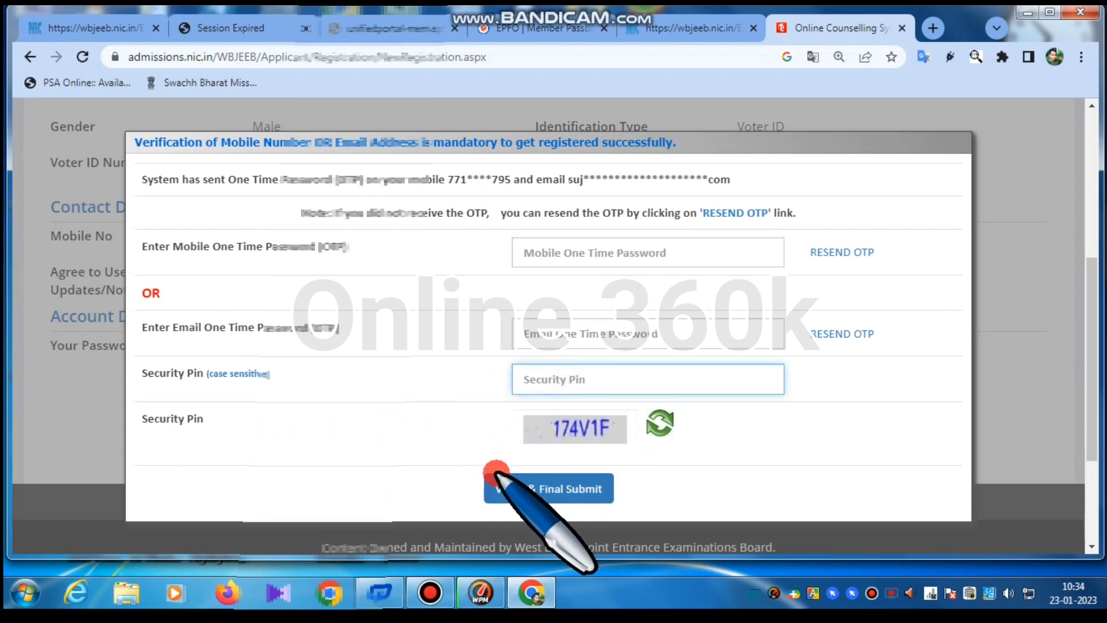
pyautogui.click(594, 495)
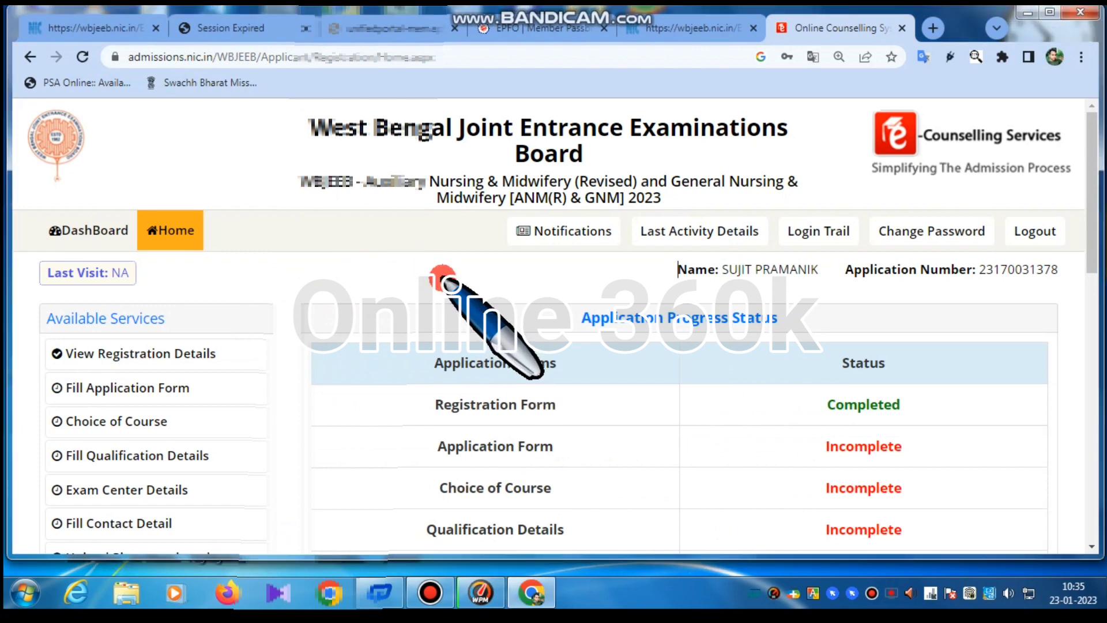
# Step: Check the progress status of all application forms on the home page and open the application form for filling in
pyautogui.scroll(-2, 462, 289)
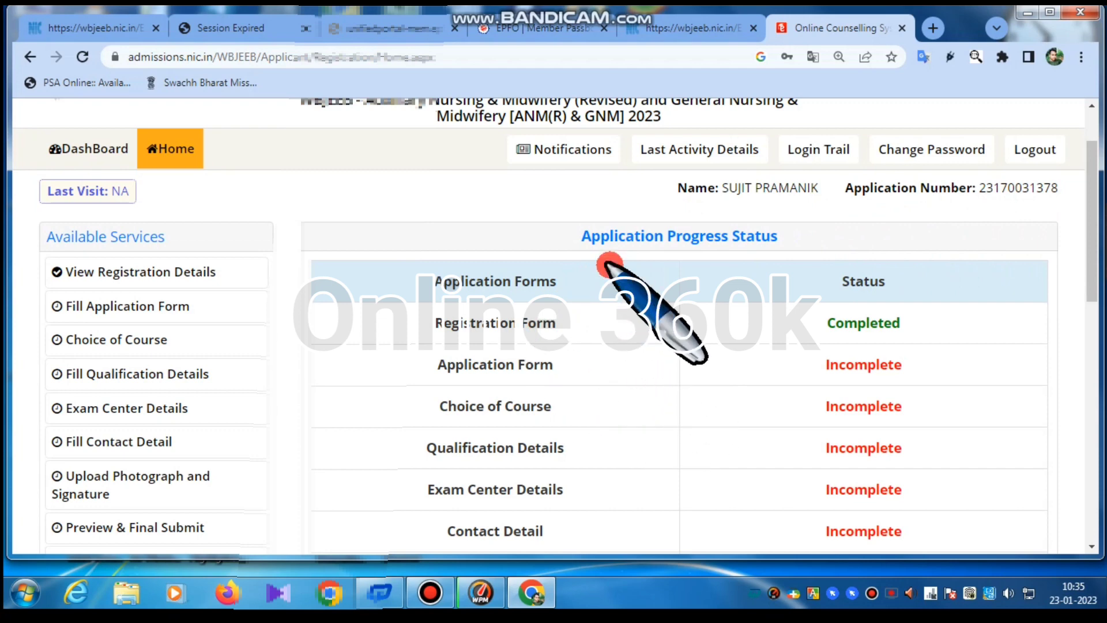
pyautogui.scroll(2, 648, 302)
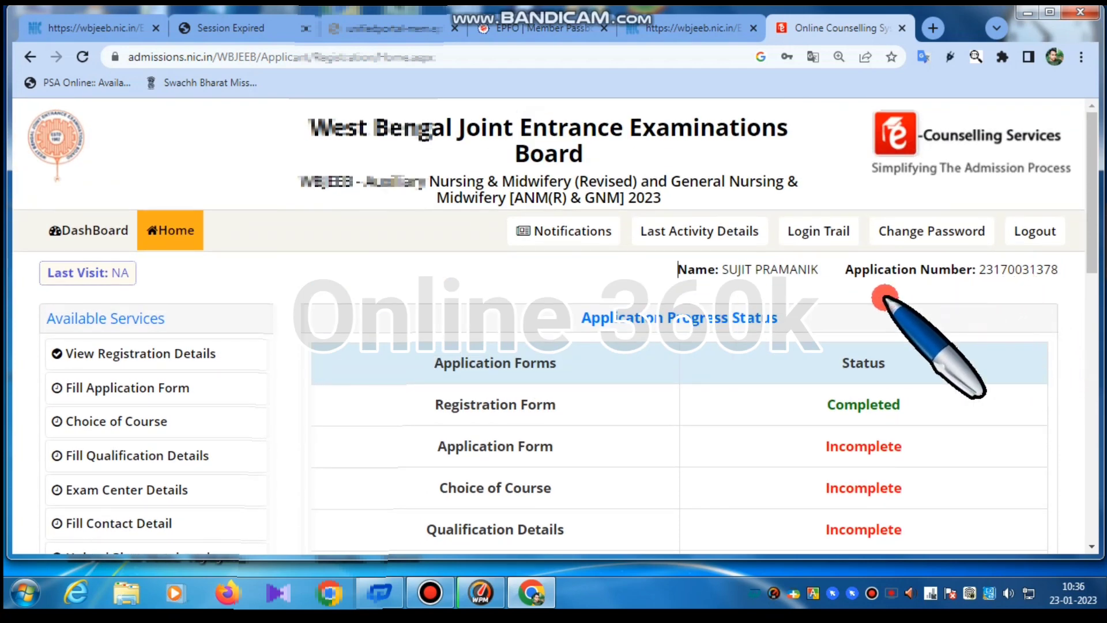
pyautogui.scroll(-1, 447, 285)
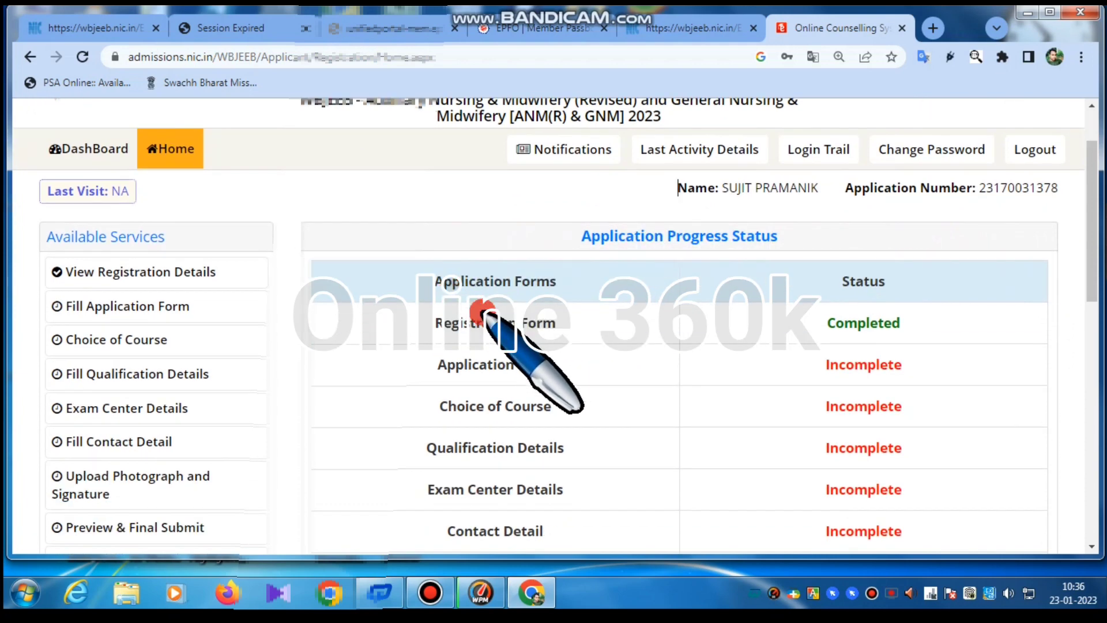
pyautogui.scroll(-2, 879, 321)
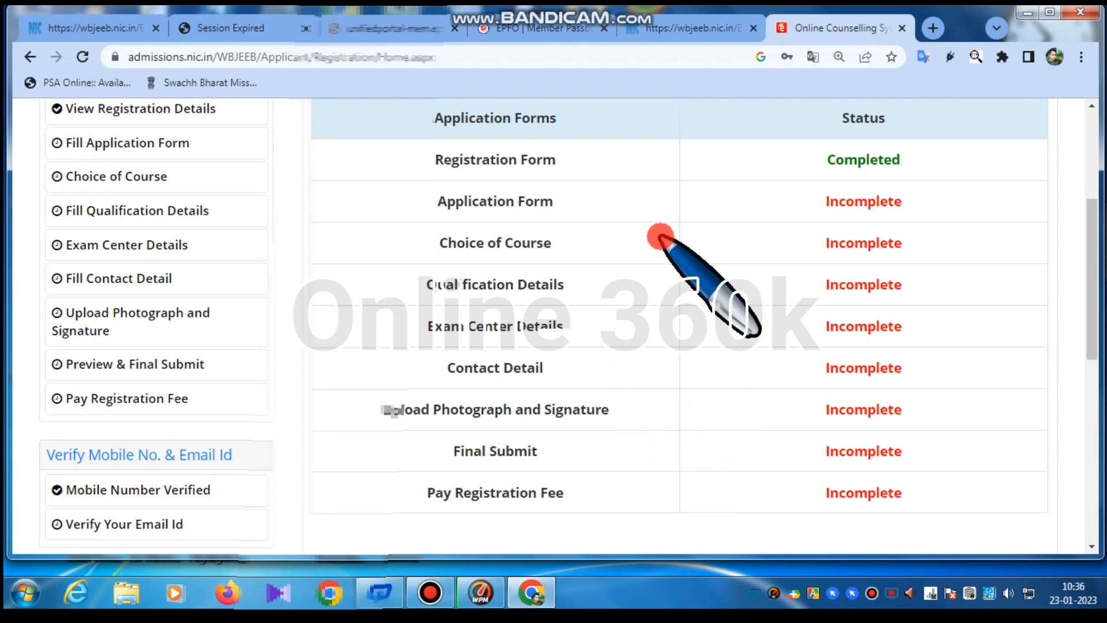
pyautogui.scroll(1, 538, 284)
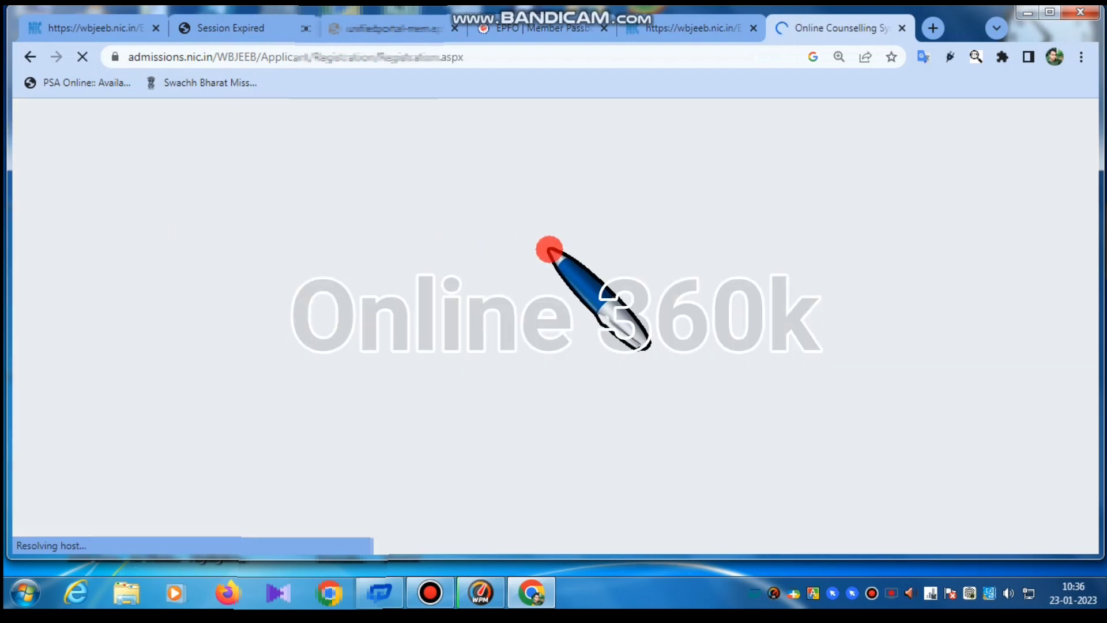
# Step: Go over the candidate's prefilled personal details in the application form and set the state of domicile to West Bengal
pyautogui.scroll(-1, 519, 261)
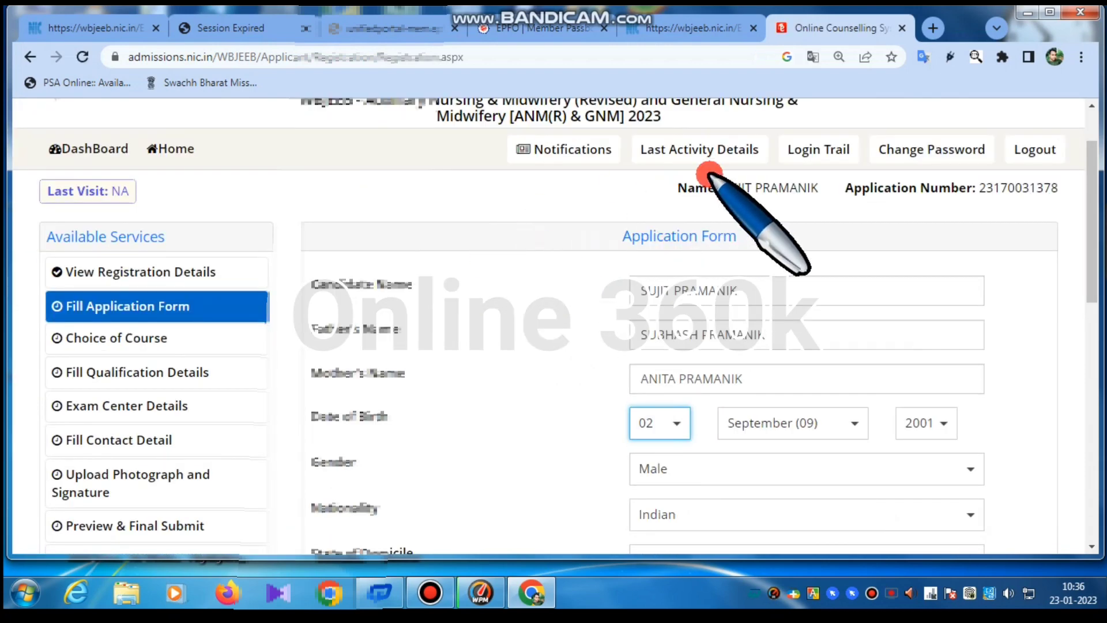
pyautogui.scroll(-1, 778, 242)
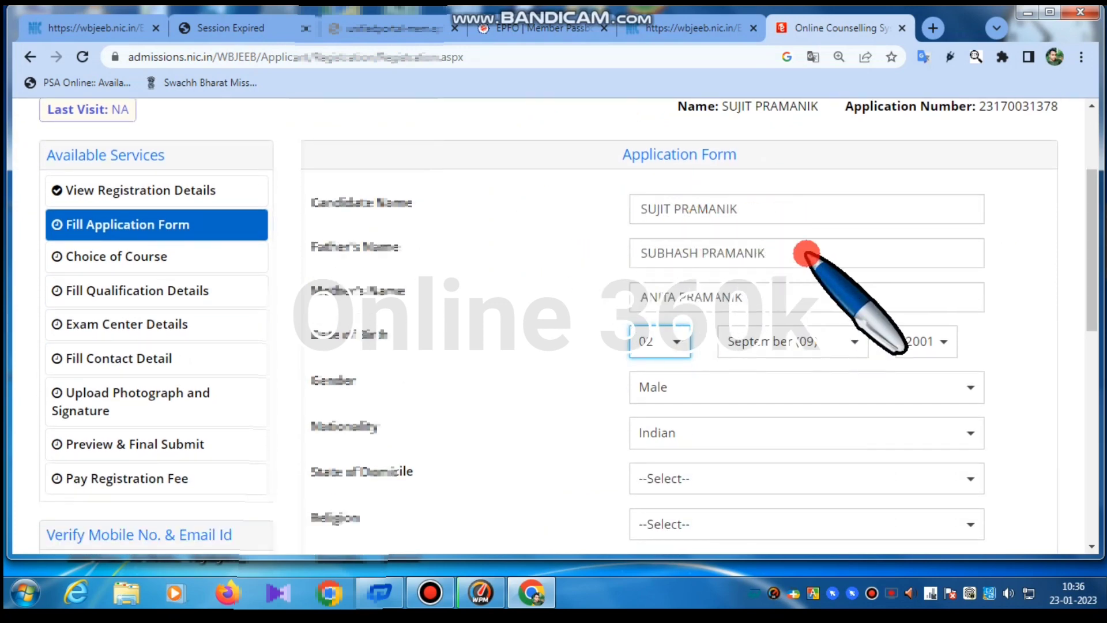
pyautogui.scroll(-1, 874, 303)
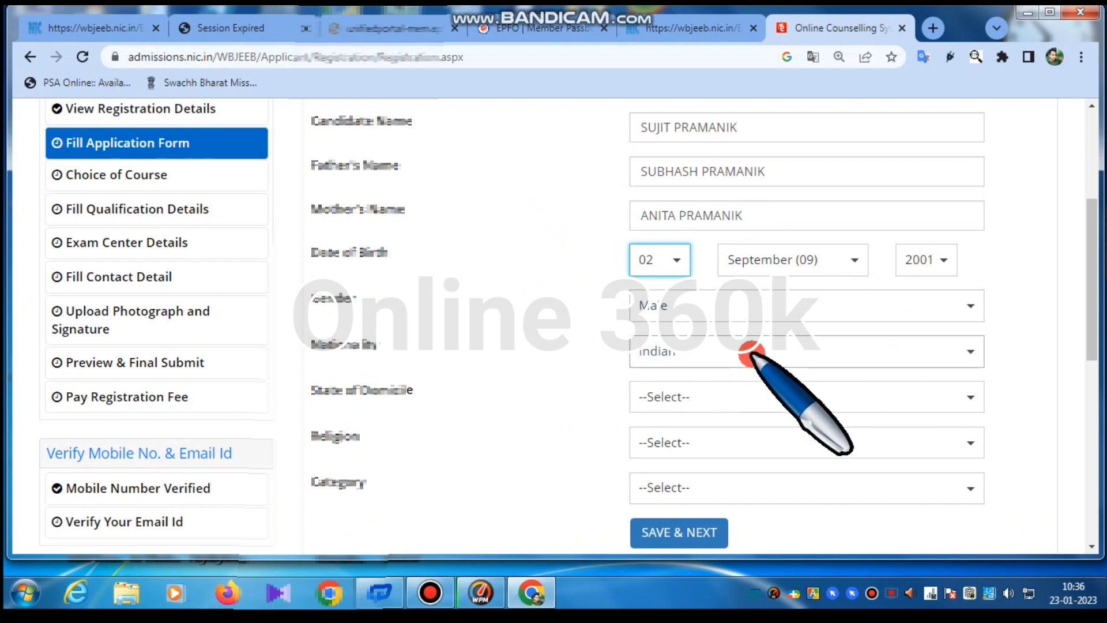
pyautogui.scroll(-1, 754, 346)
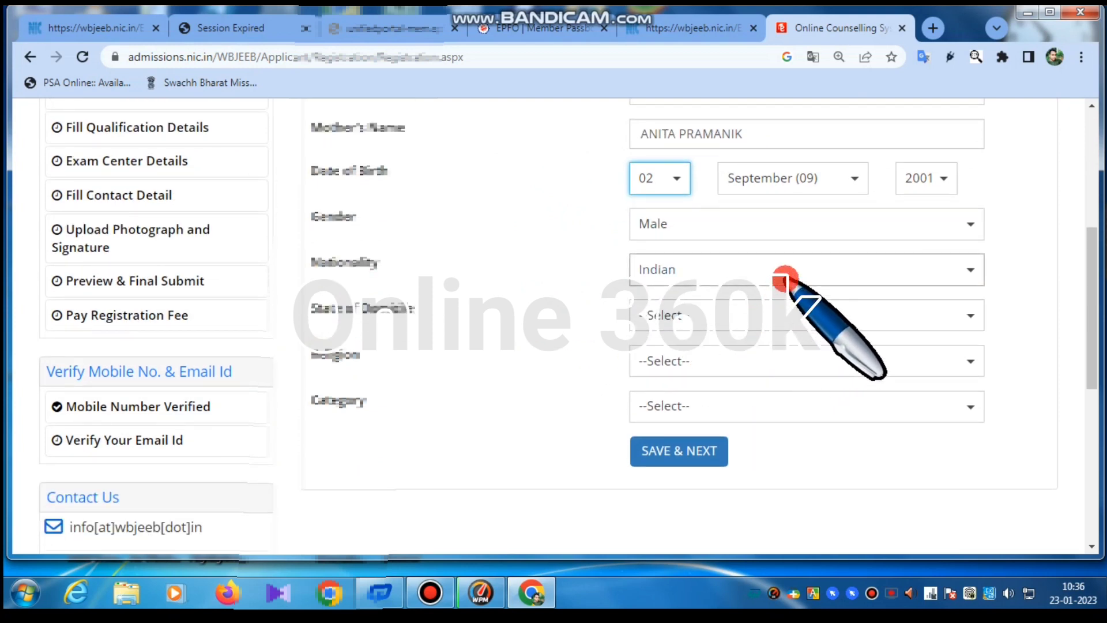
pyautogui.click(695, 322)
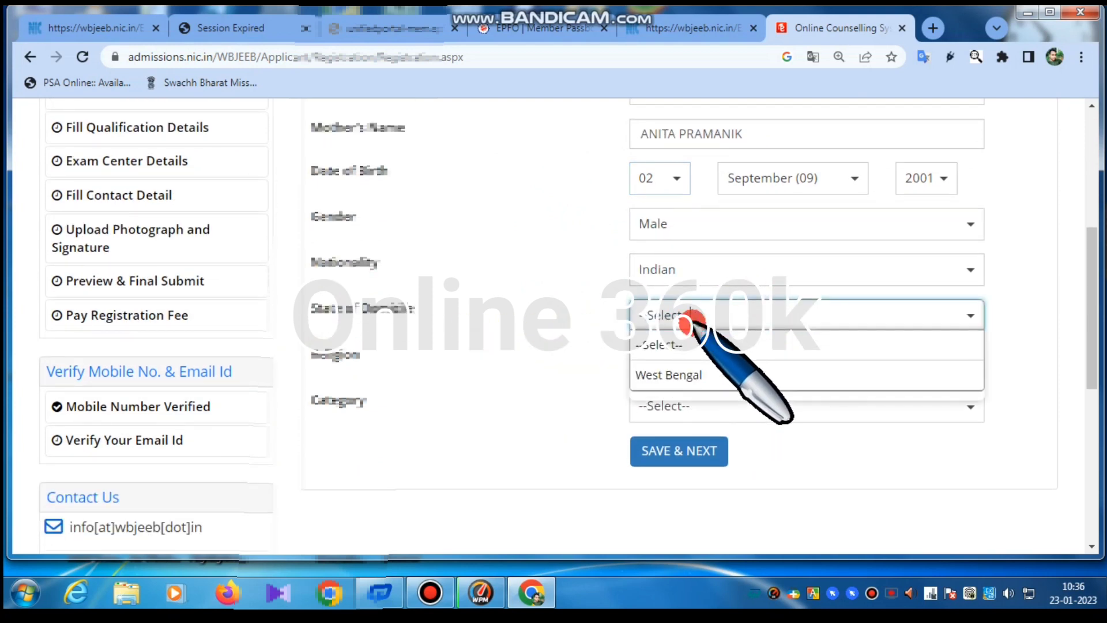
pyautogui.click(708, 376)
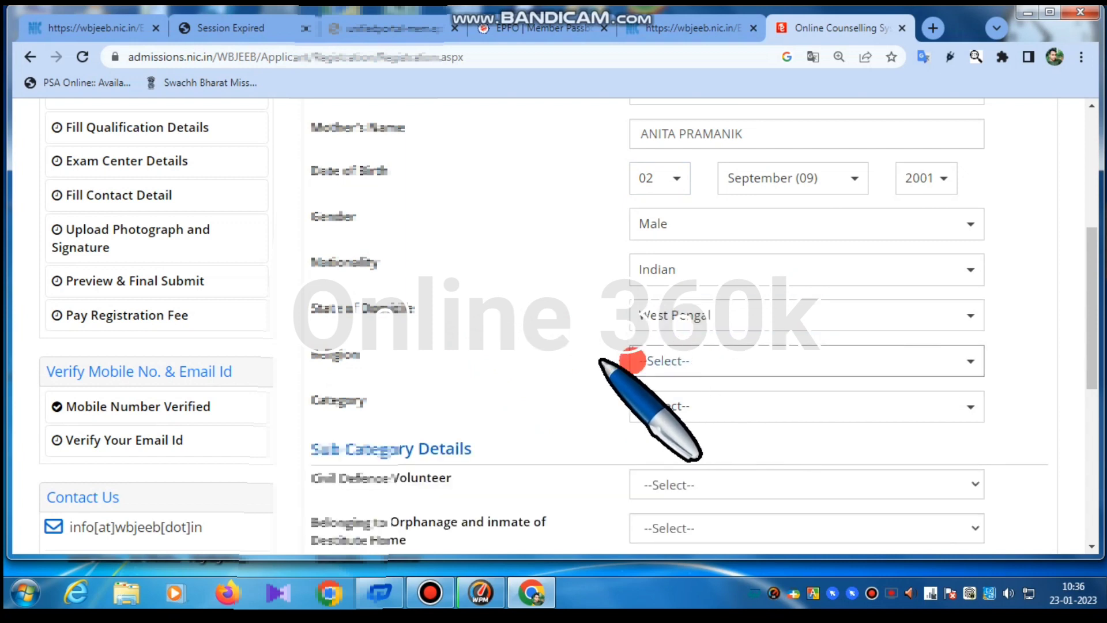
# Step: Set the candidate's religion to HINDUISM and the category to General
pyautogui.click(705, 360)
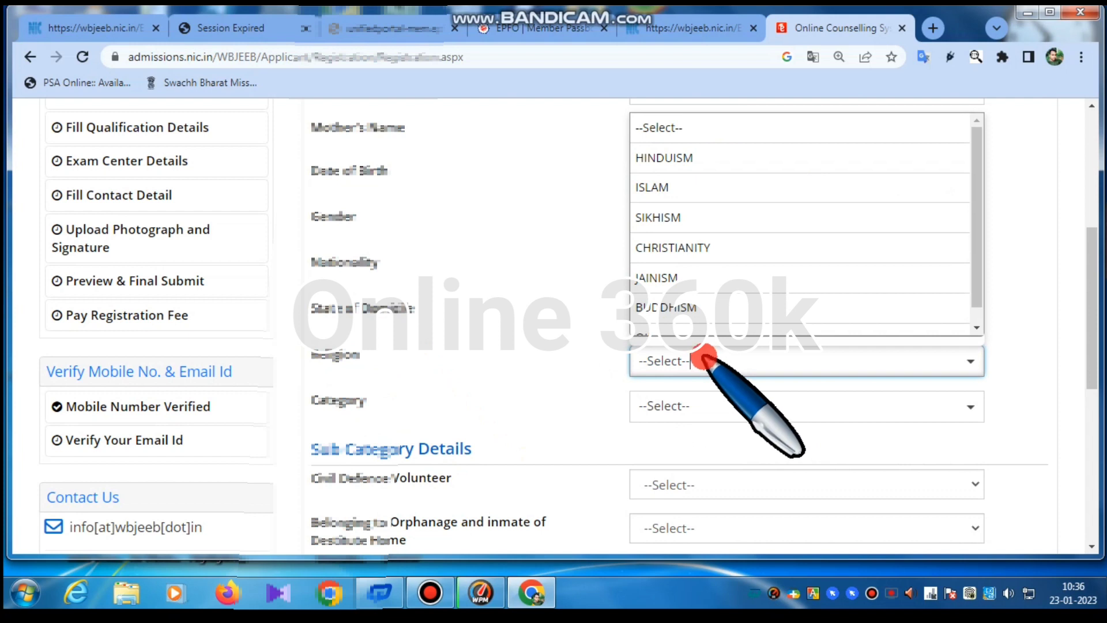
pyautogui.click(703, 164)
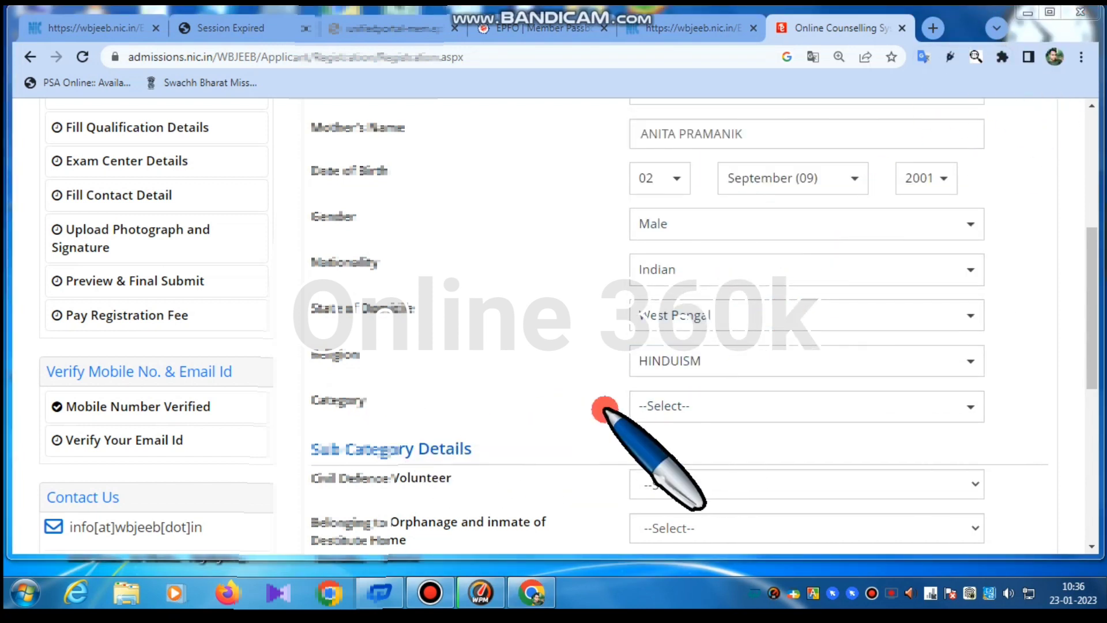
pyautogui.click(724, 405)
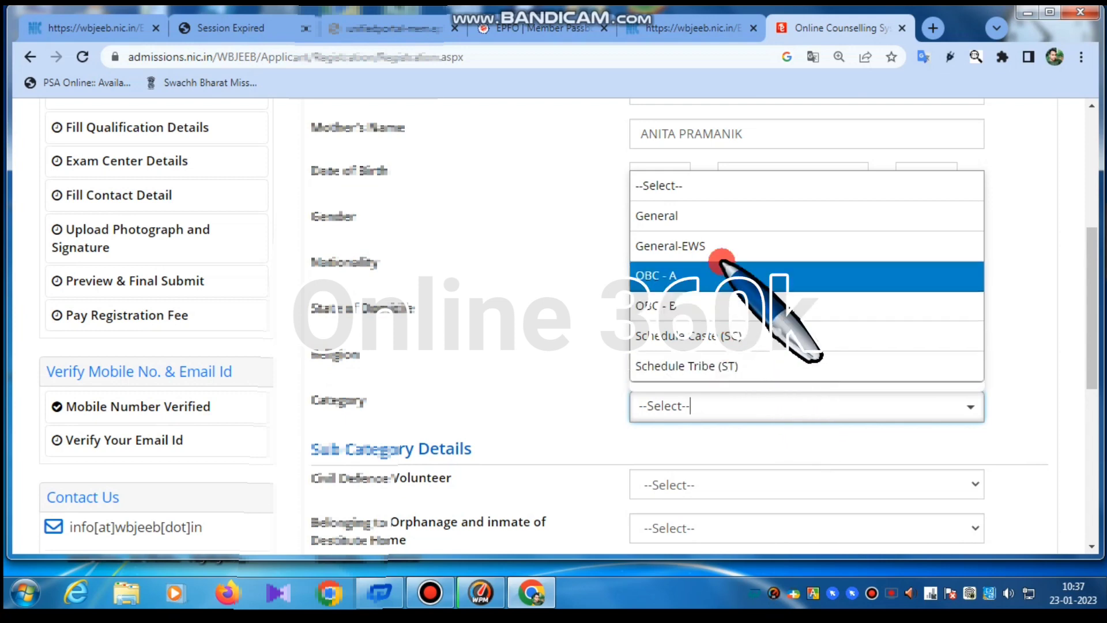
pyautogui.click(712, 219)
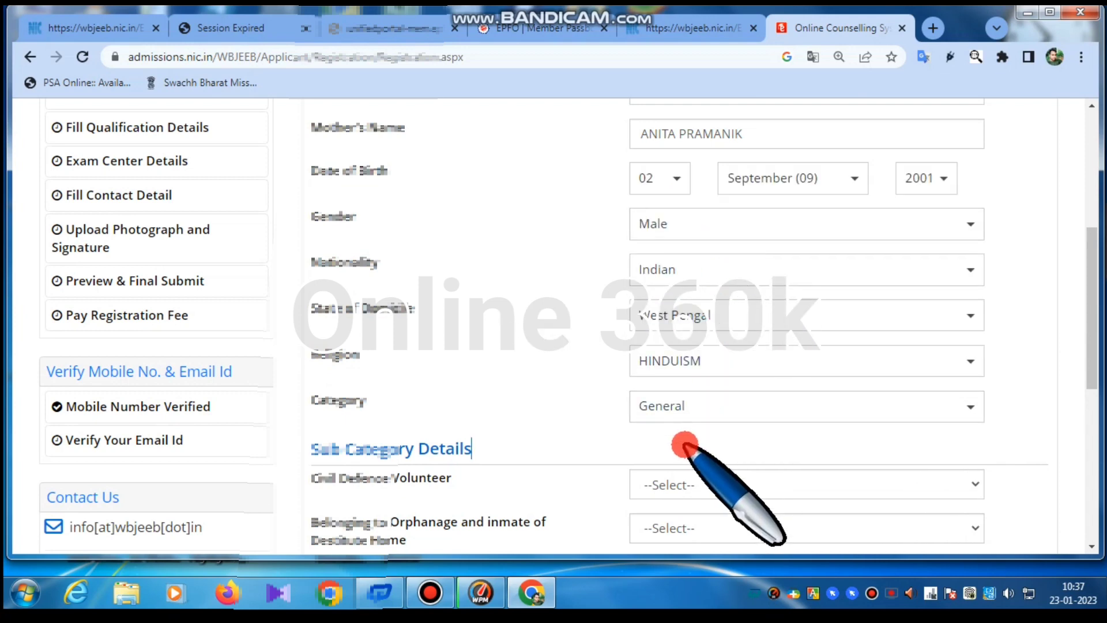
# Step: Answer No to the civil defence volunteer, orphanage or destitute home, and person with disability questions in the sub-category details
pyautogui.scroll(-3, 686, 450)
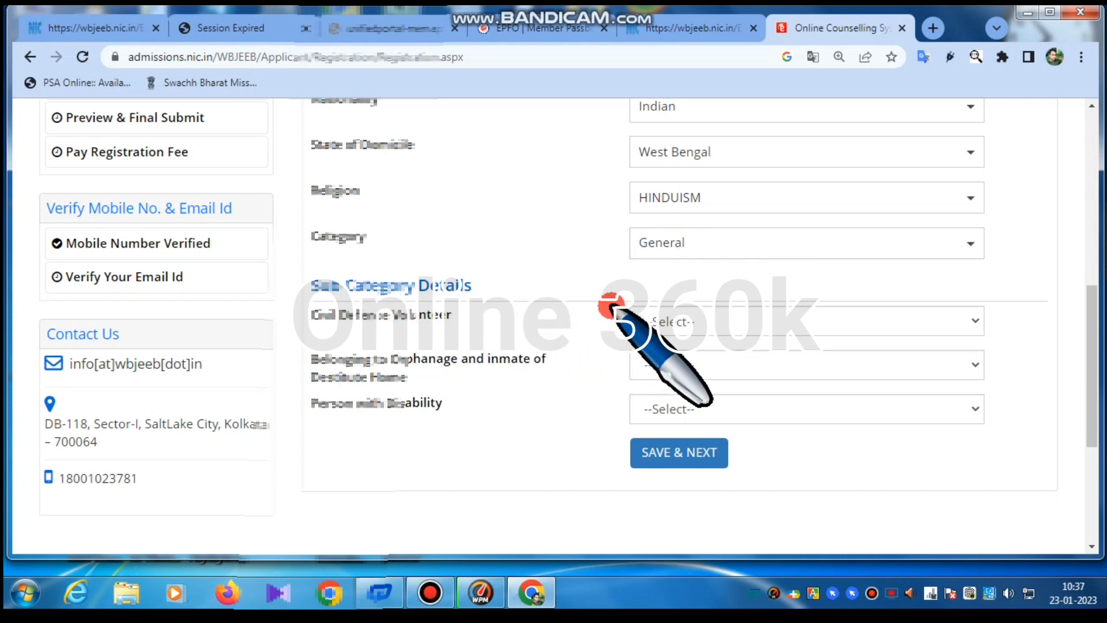
pyautogui.click(692, 321)
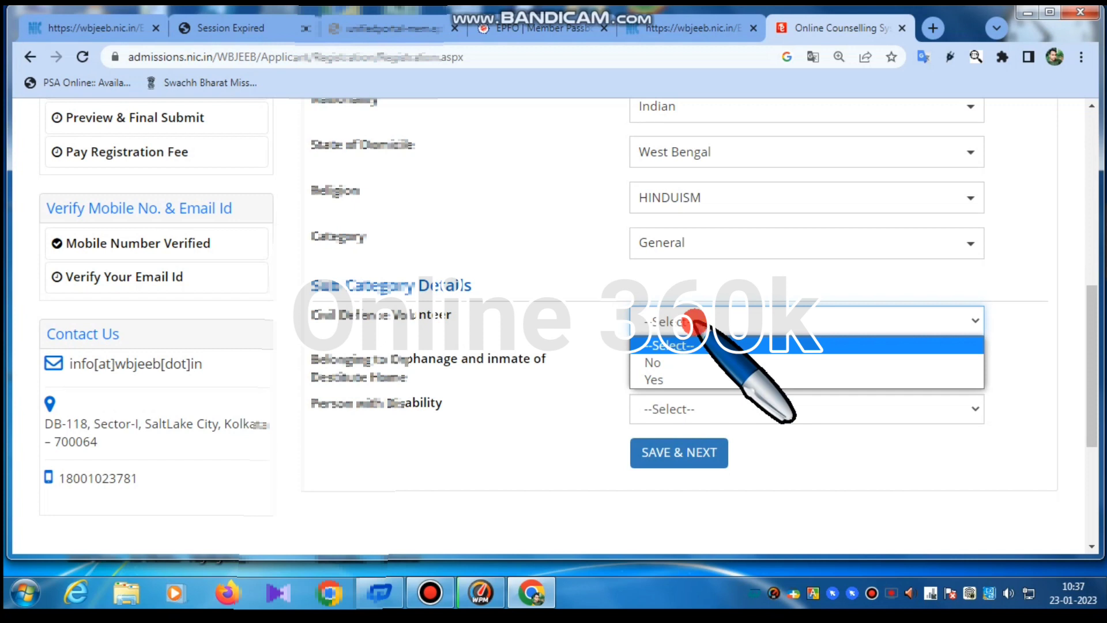
pyautogui.click(669, 362)
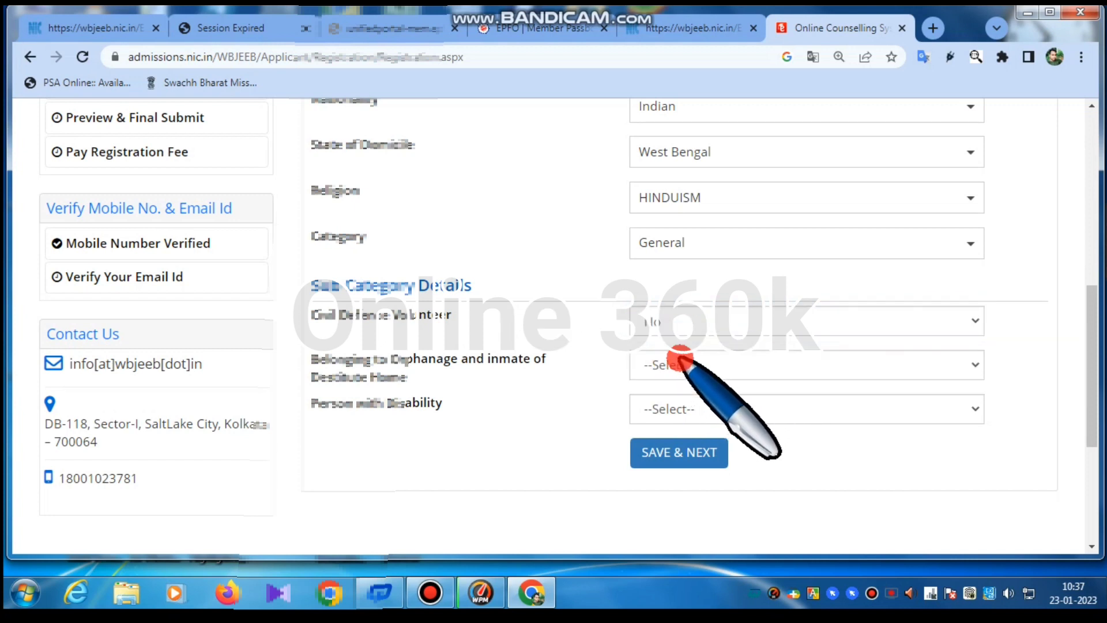
pyautogui.click(703, 363)
pyautogui.click(702, 405)
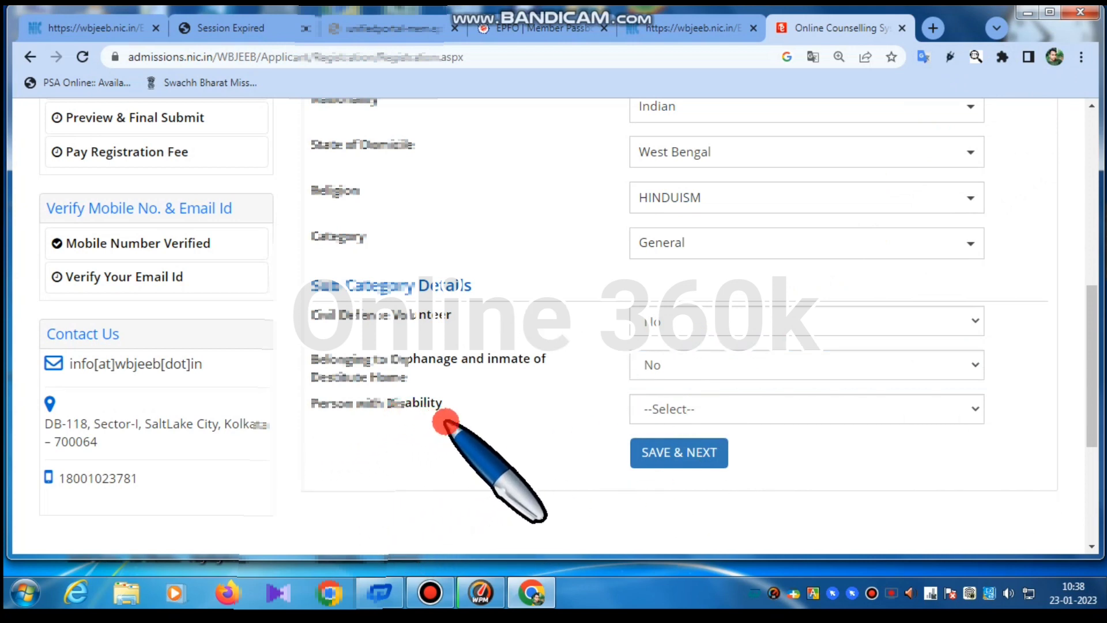
pyautogui.click(688, 404)
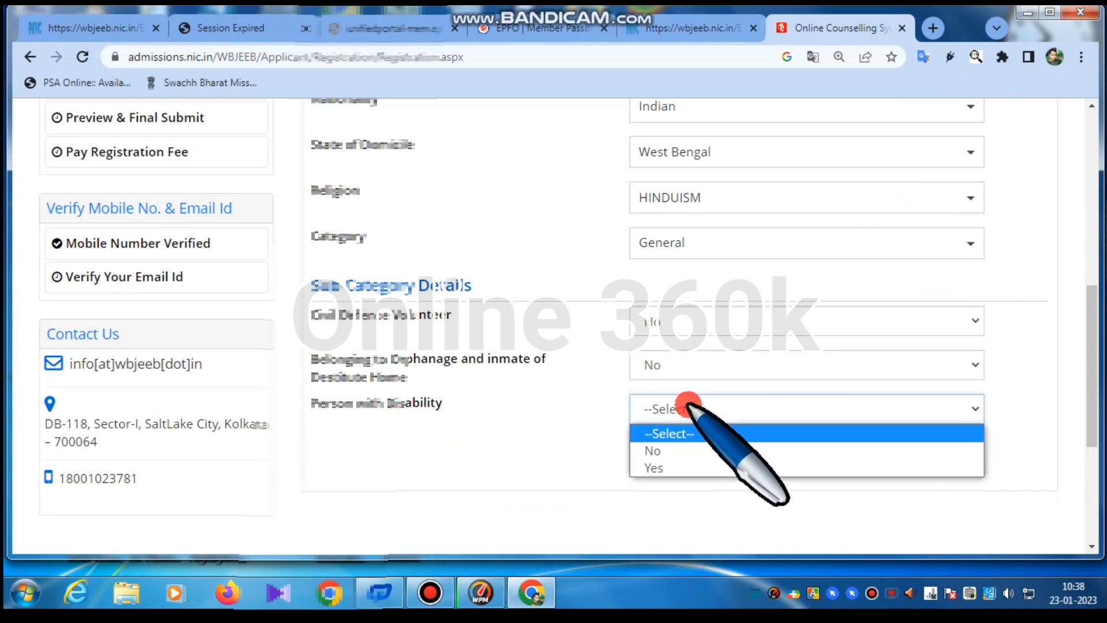
pyautogui.click(662, 450)
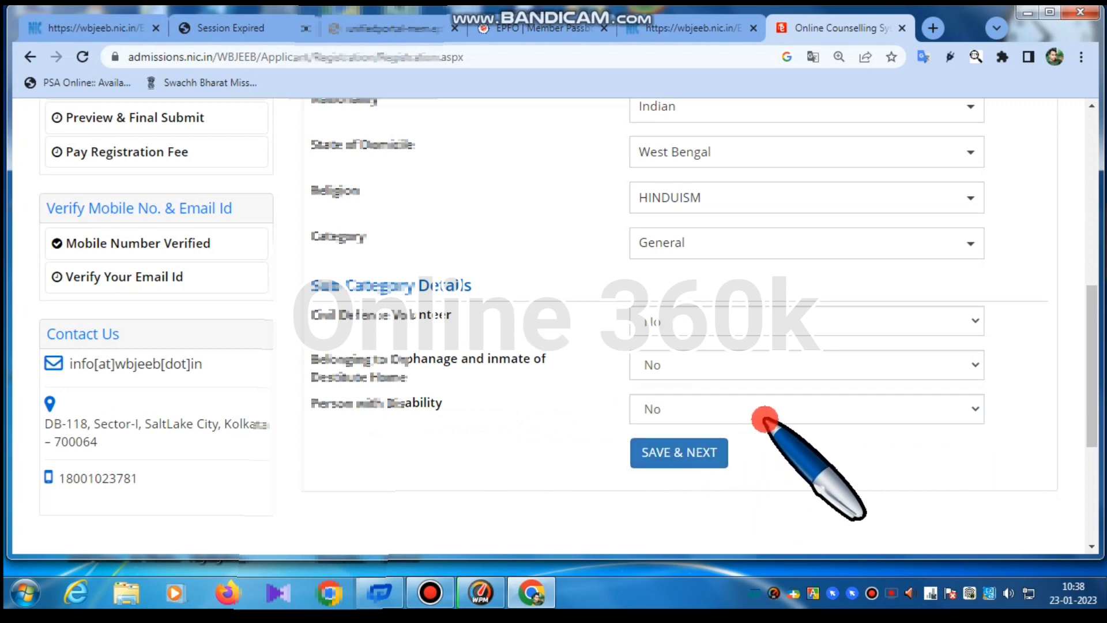
# Step: Check the completed application form from the personal details to the sub-category answers, and save it with confirmation
pyautogui.scroll(5, 761, 421)
pyautogui.scroll(-4, 744, 427)
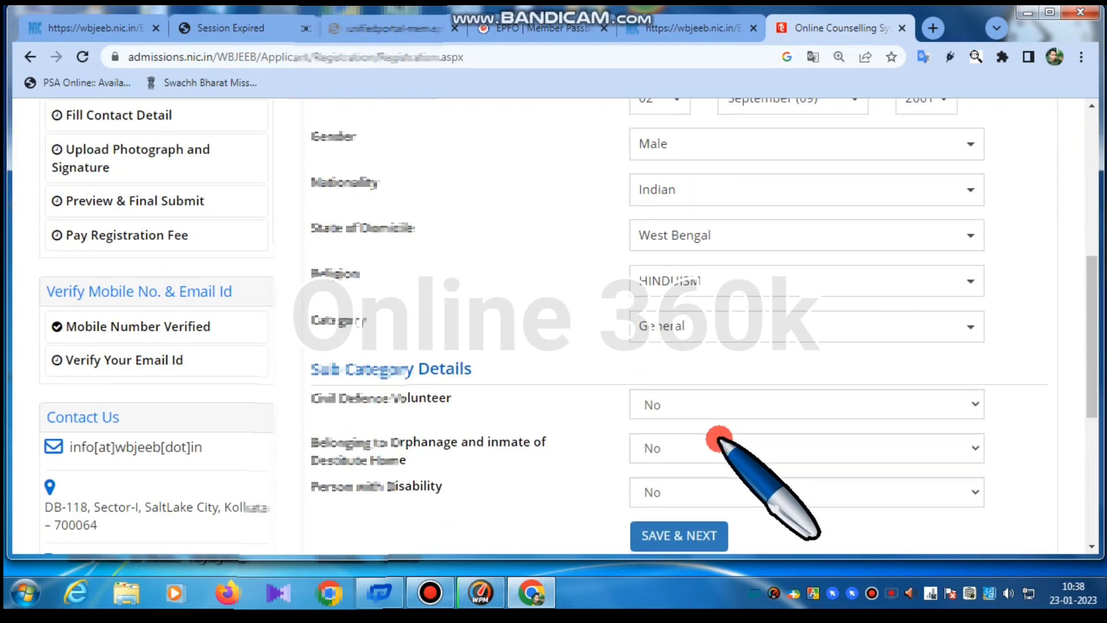
pyautogui.scroll(-4, 727, 434)
pyautogui.click(708, 291)
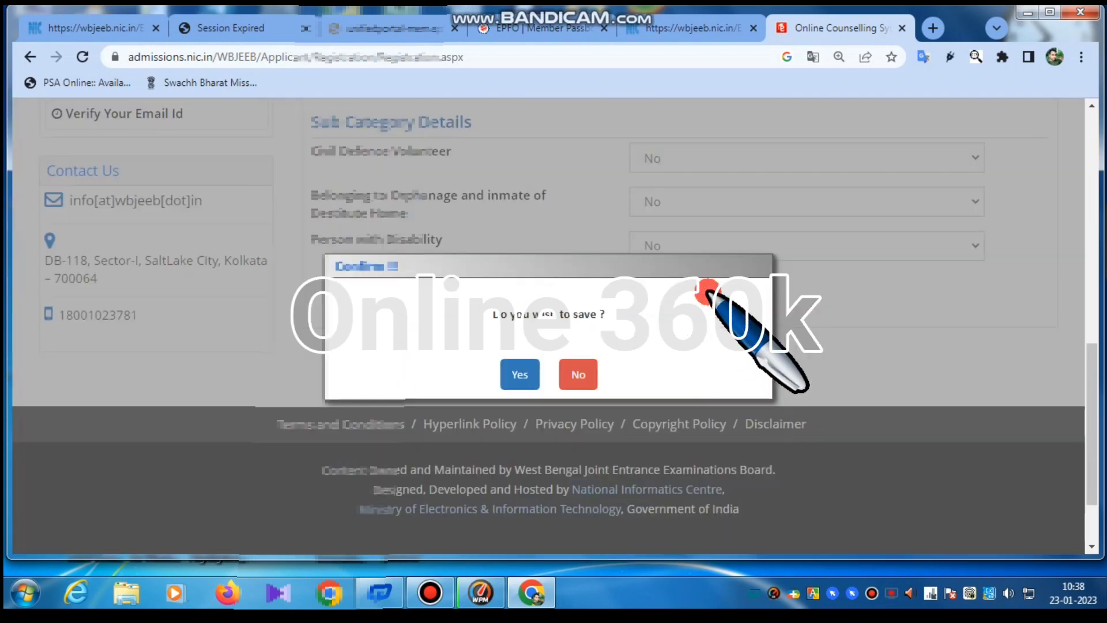
pyautogui.click(519, 374)
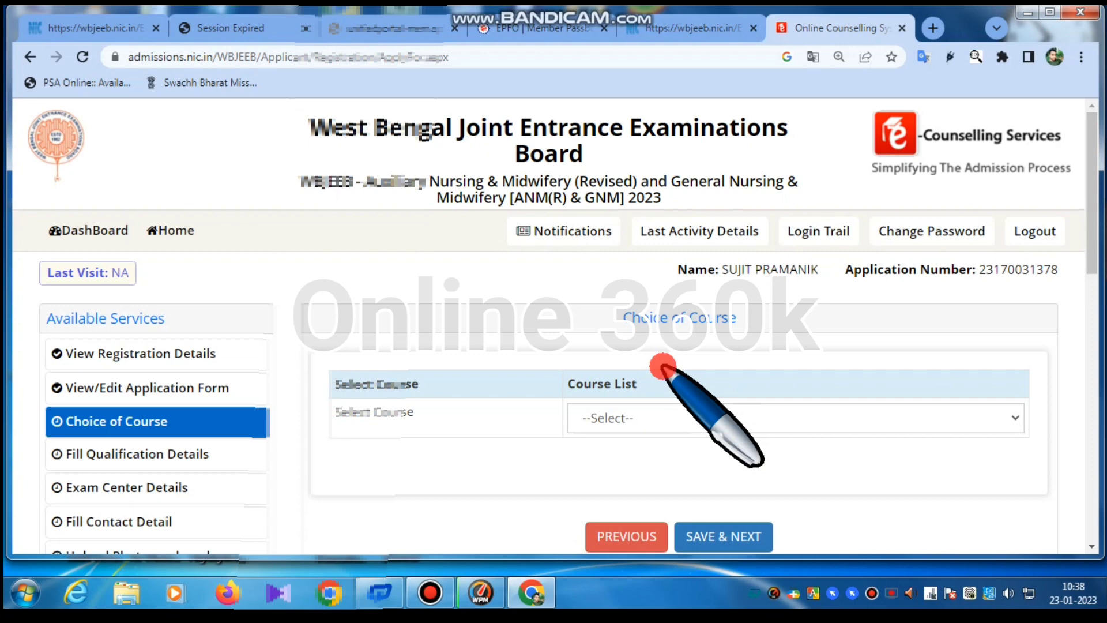
# Step: Choose Both ANM(R) and GNM as the course, and save and confirm the course choice
pyautogui.scroll(-2, 662, 362)
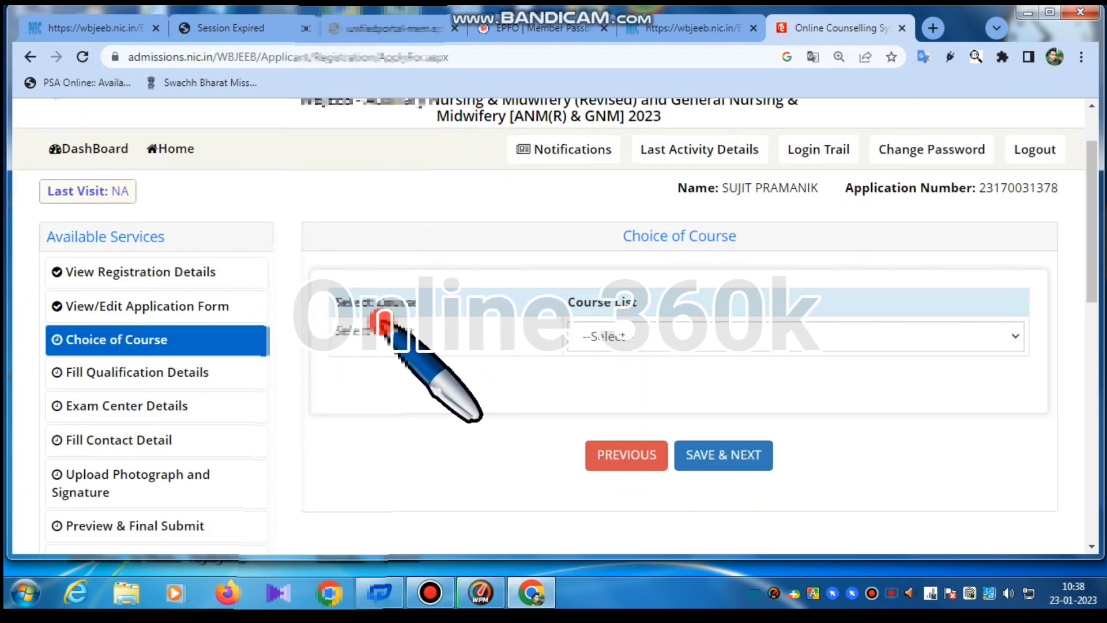
pyautogui.click(648, 334)
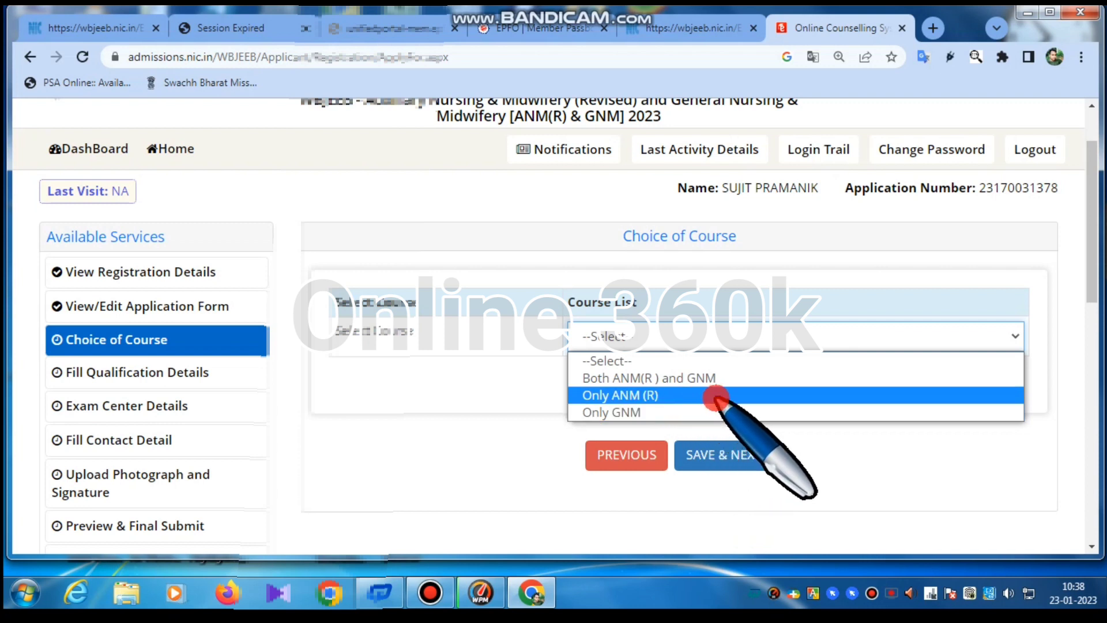
pyautogui.click(740, 379)
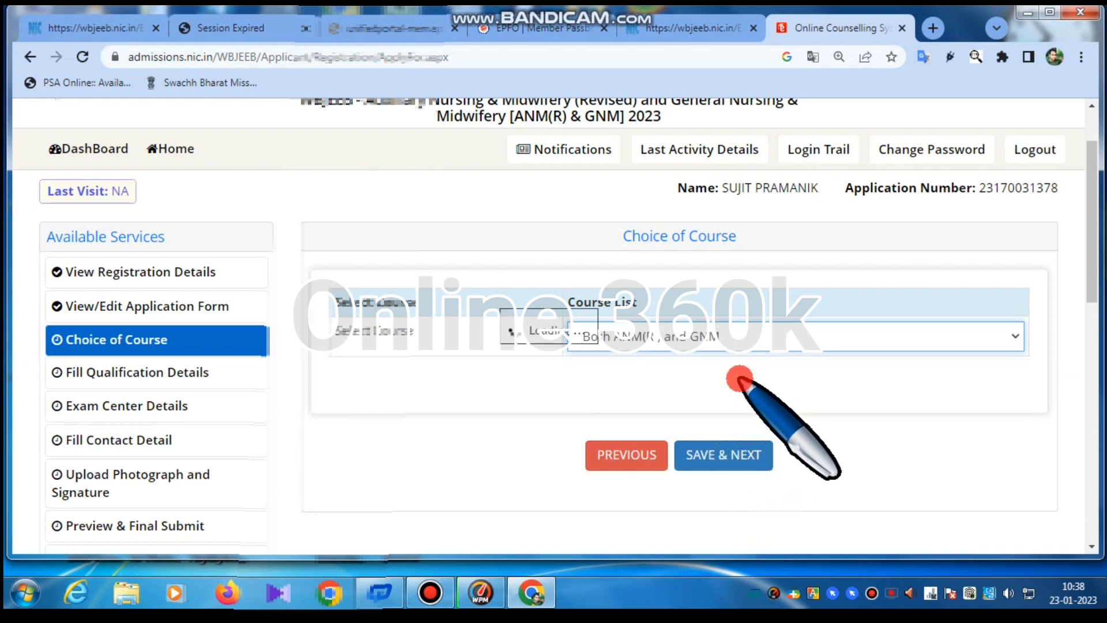
pyautogui.click(734, 453)
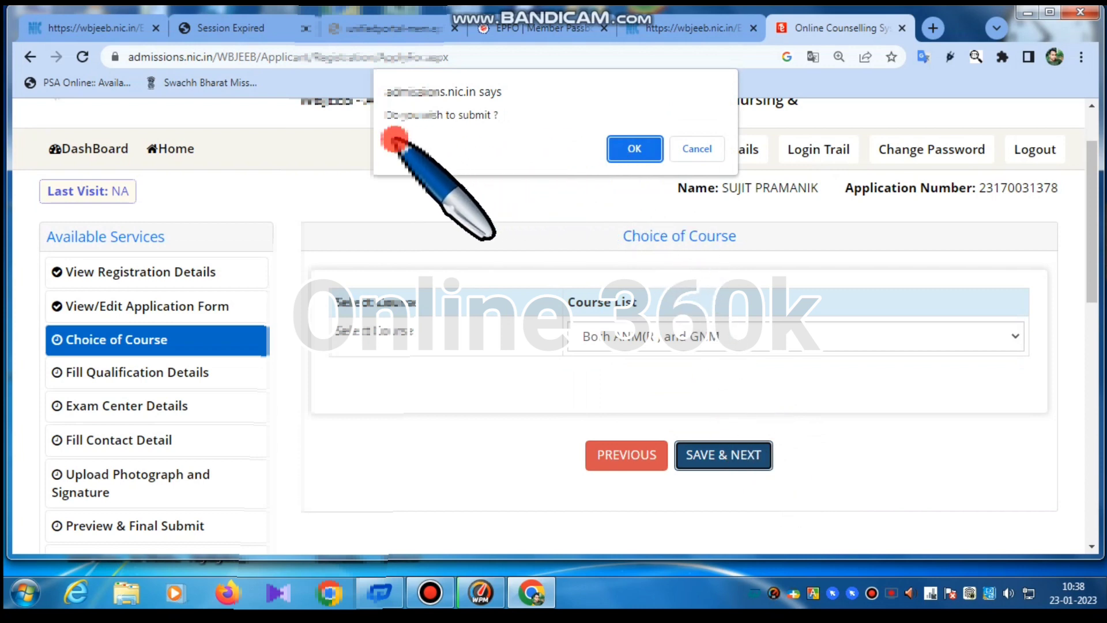
pyautogui.click(633, 149)
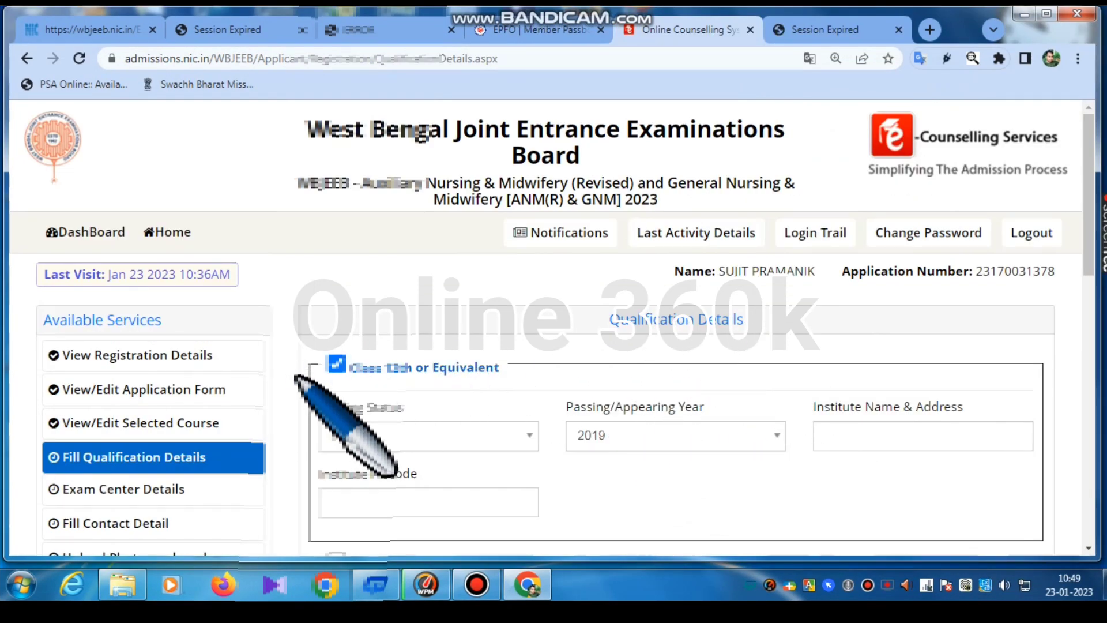
# Step: Set the passing status for Class 12th or Equivalent to Passed in the qualification details
pyautogui.scroll(-1, 432, 311)
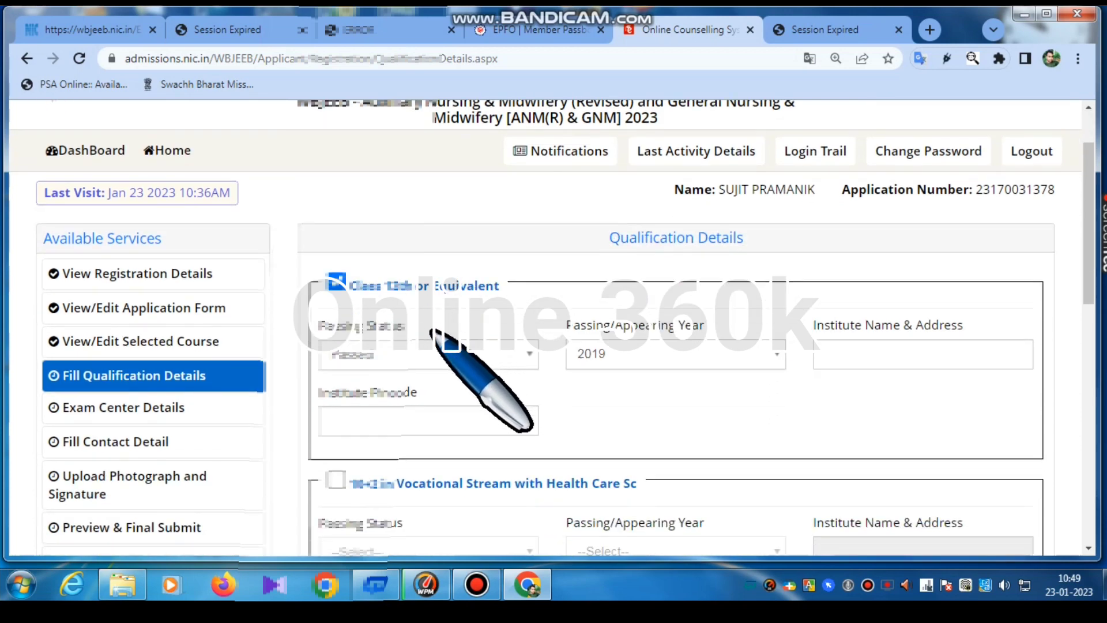
pyautogui.click(499, 353)
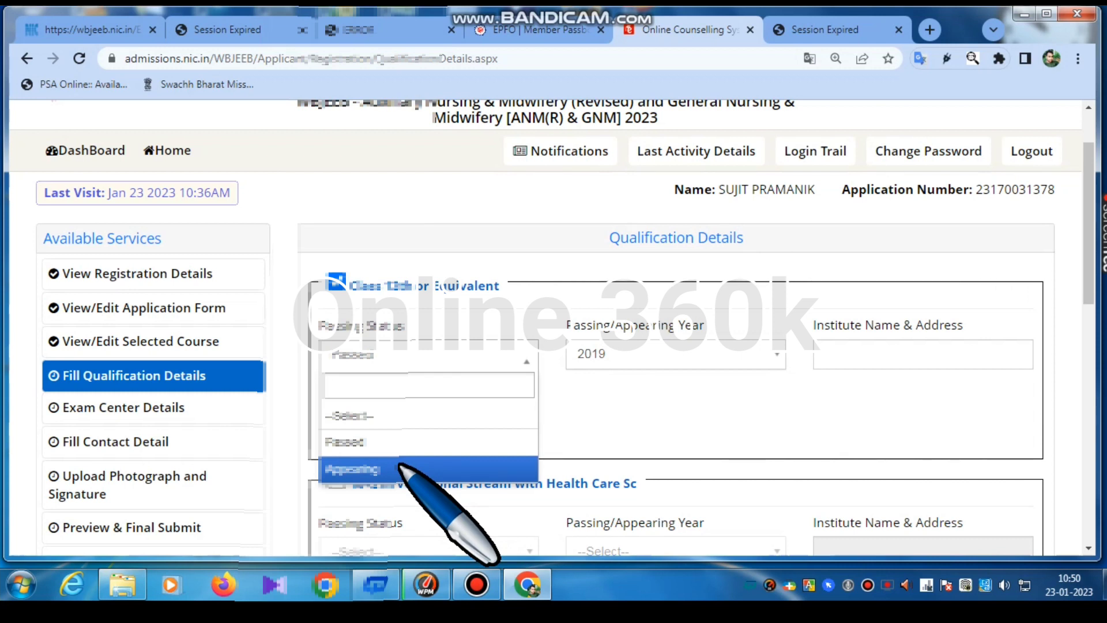
pyautogui.click(398, 442)
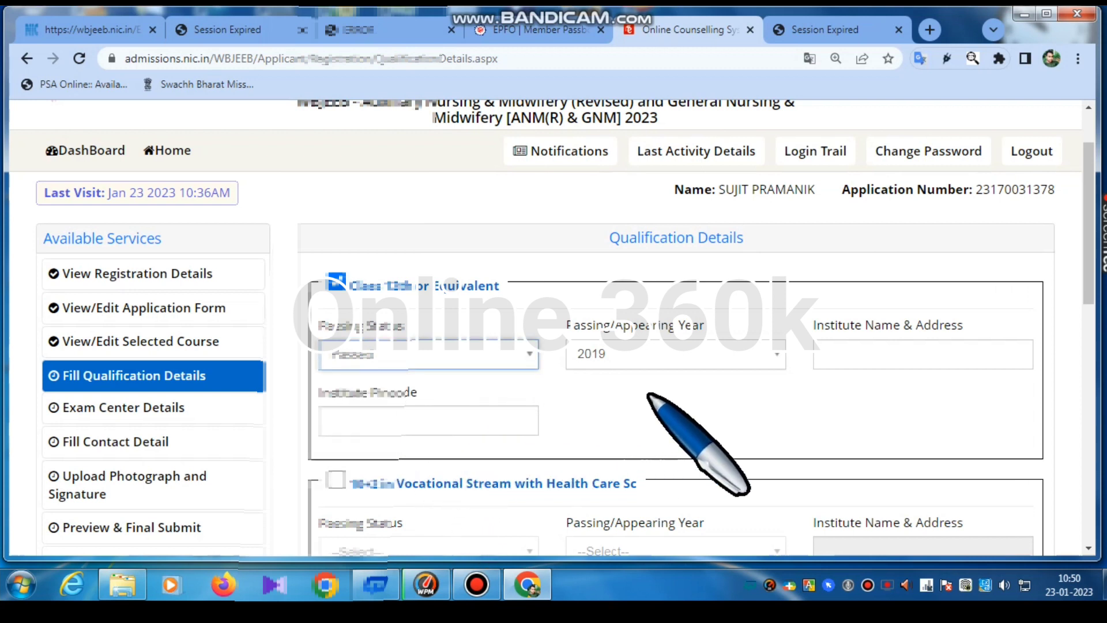
# Step: Fill in the institute name, address and pincode for Class 12th with passing year 2019, and save the qualification details
pyautogui.click(708, 354)
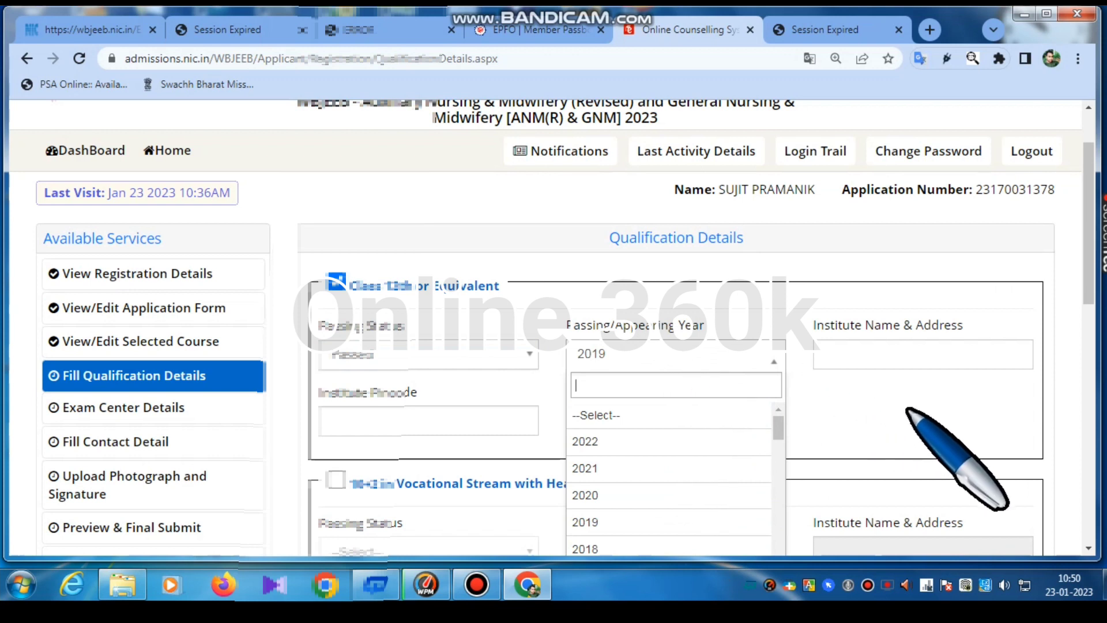
pyautogui.click(845, 344)
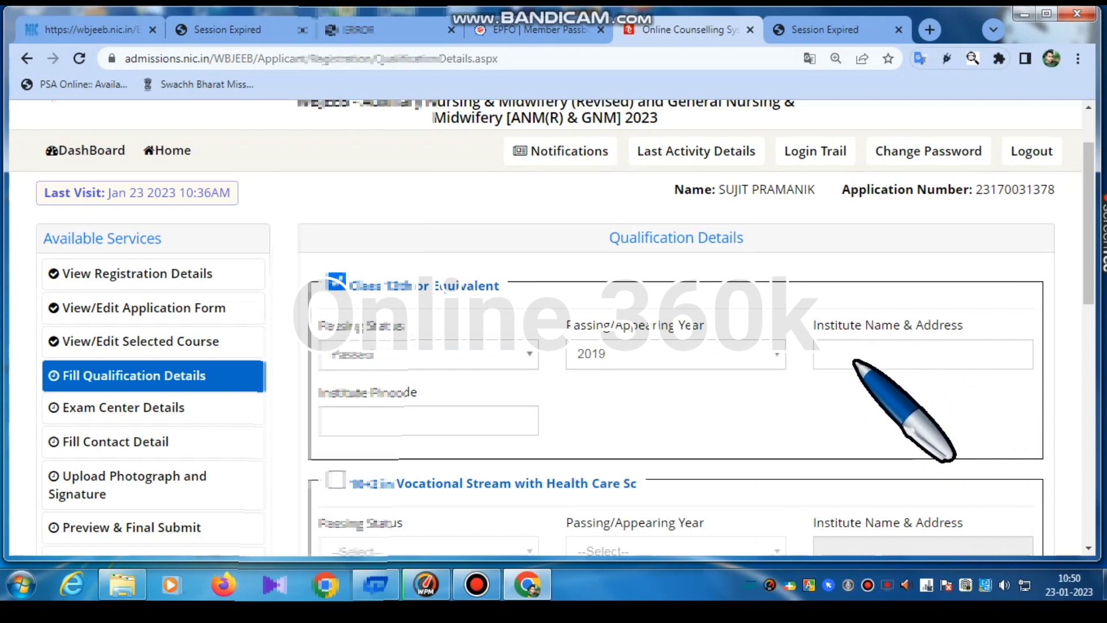
pyautogui.scroll(-1, 875, 405)
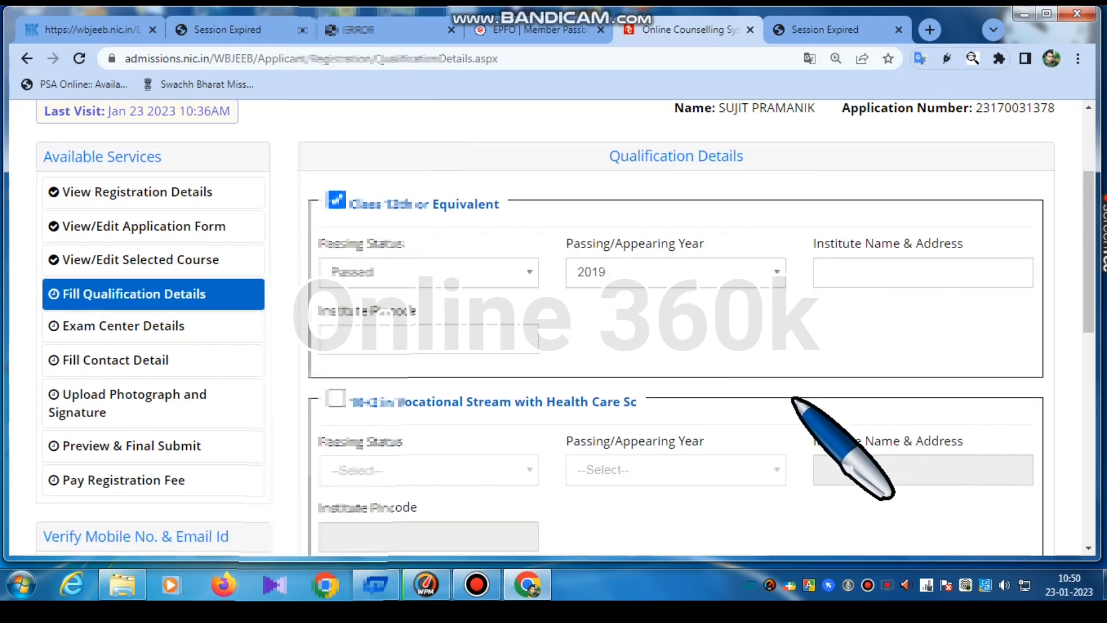
pyautogui.click(376, 340)
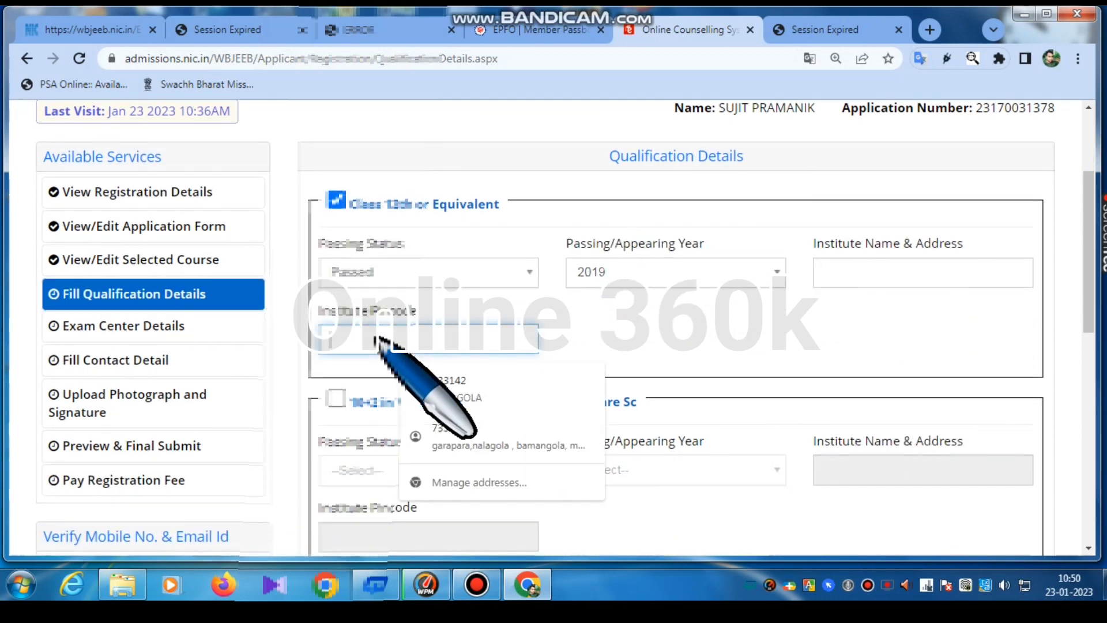
pyautogui.click(662, 323)
pyautogui.scroll(-1, 663, 311)
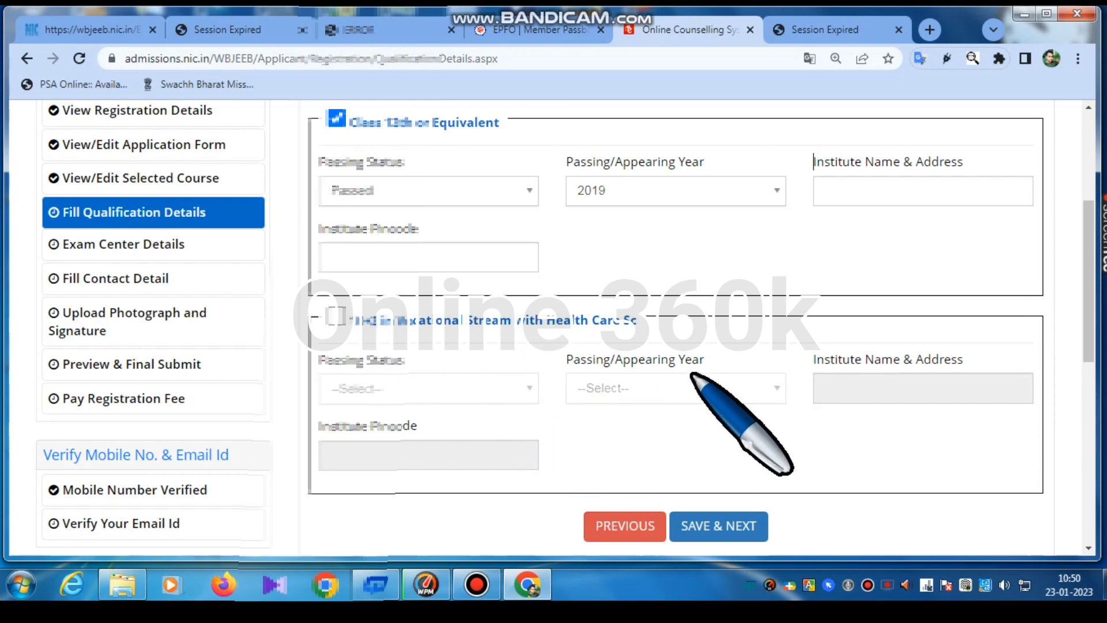
pyautogui.scroll(-2, 700, 400)
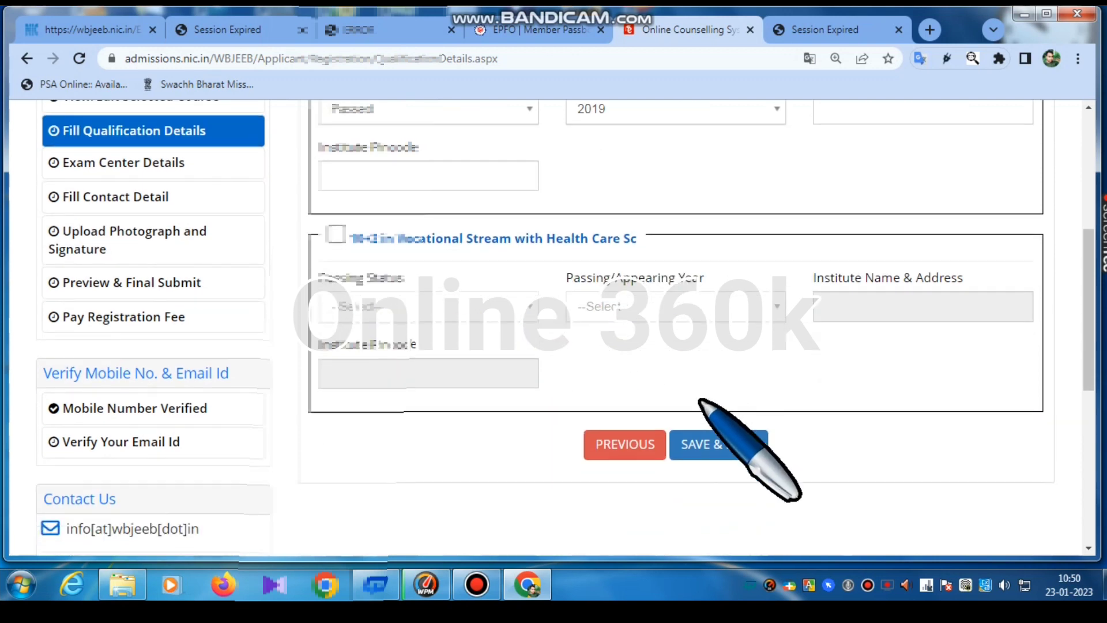
pyautogui.click(728, 443)
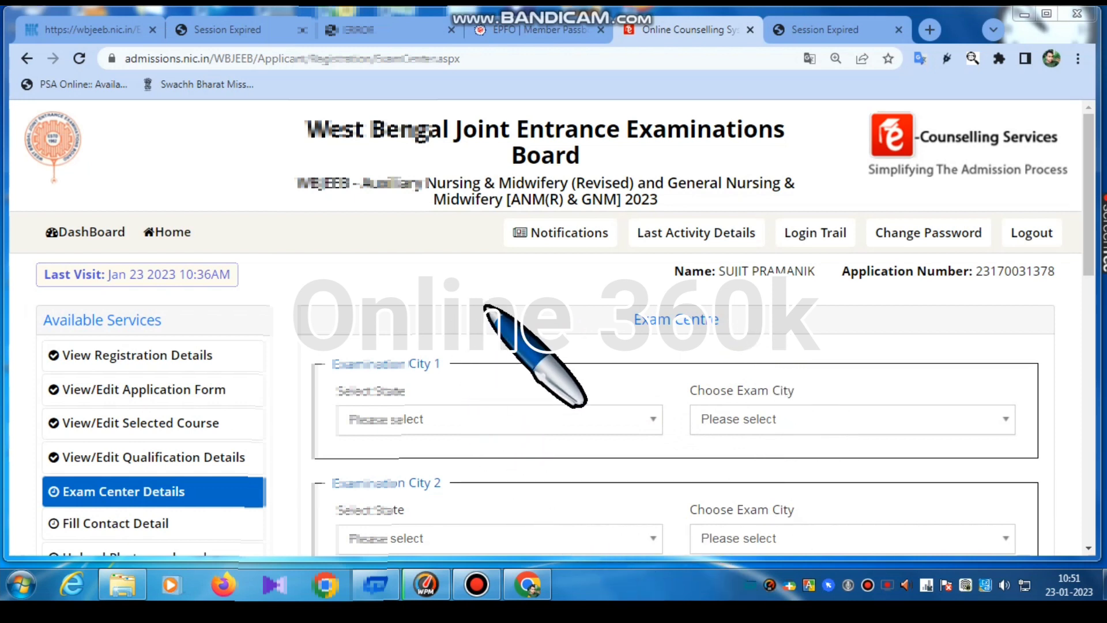
# Step: Set the state to West Bengal for all four examination cities in the exam centre details
pyautogui.click(538, 318)
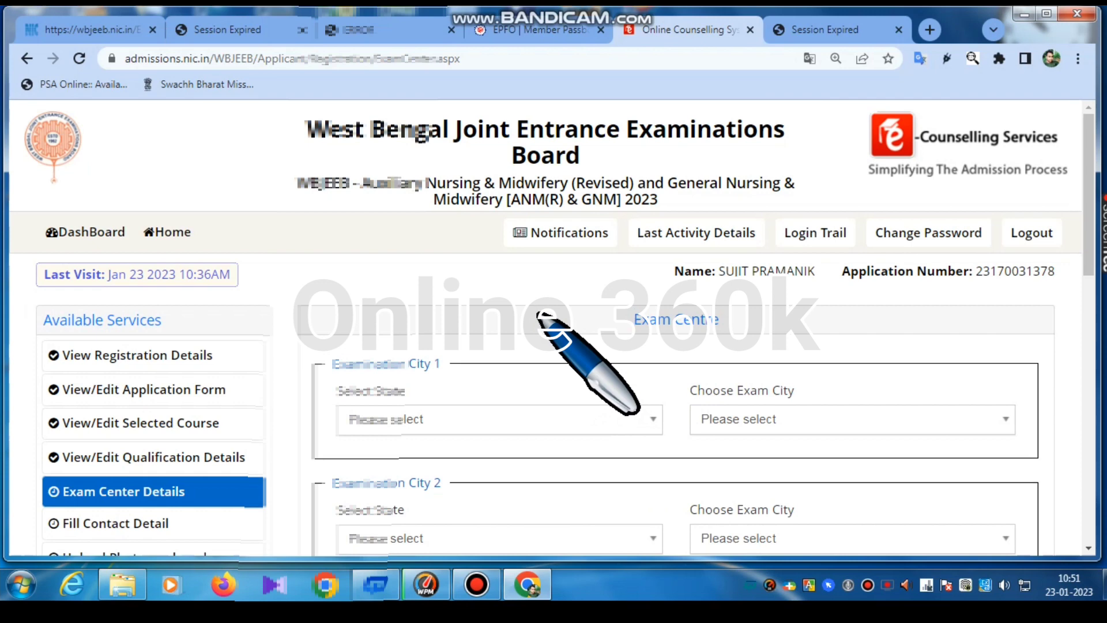
pyautogui.scroll(-6, 537, 316)
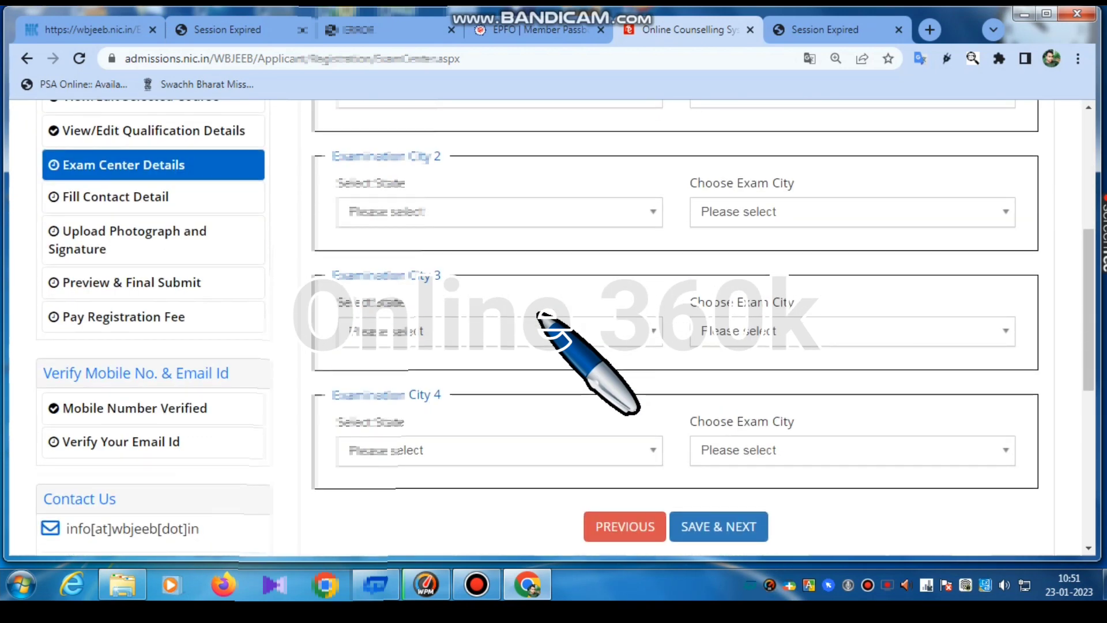
pyautogui.scroll(3, 539, 316)
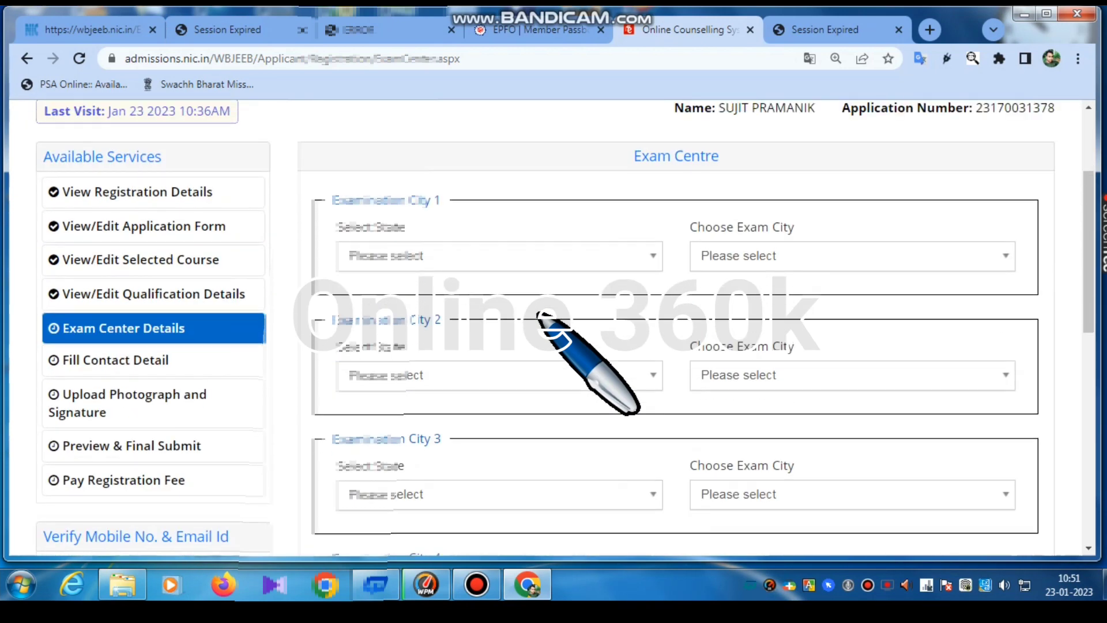
pyautogui.click(617, 256)
pyautogui.click(464, 340)
pyautogui.click(585, 378)
pyautogui.click(496, 460)
pyautogui.click(491, 493)
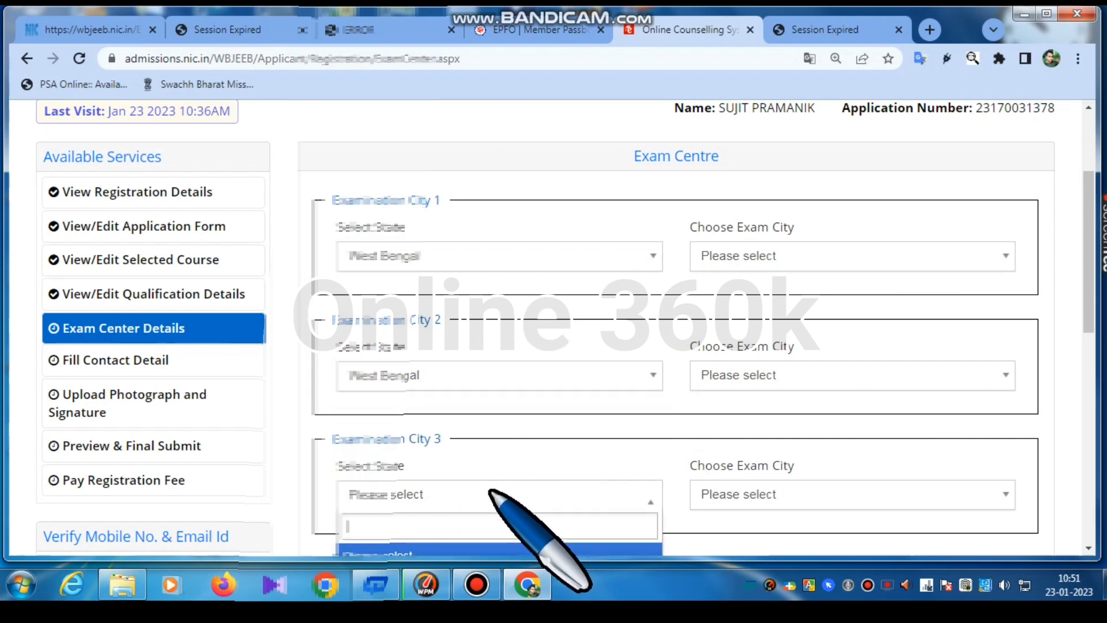
pyautogui.scroll(-2, 470, 501)
pyautogui.click(450, 498)
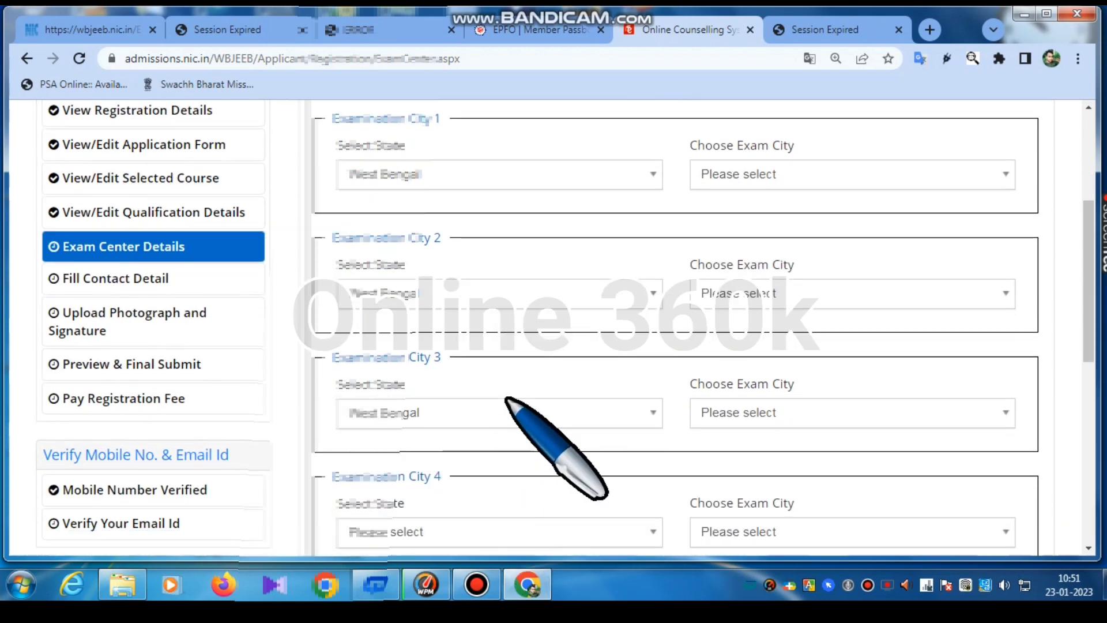
pyautogui.scroll(-3, 508, 397)
pyautogui.click(519, 367)
pyautogui.click(458, 456)
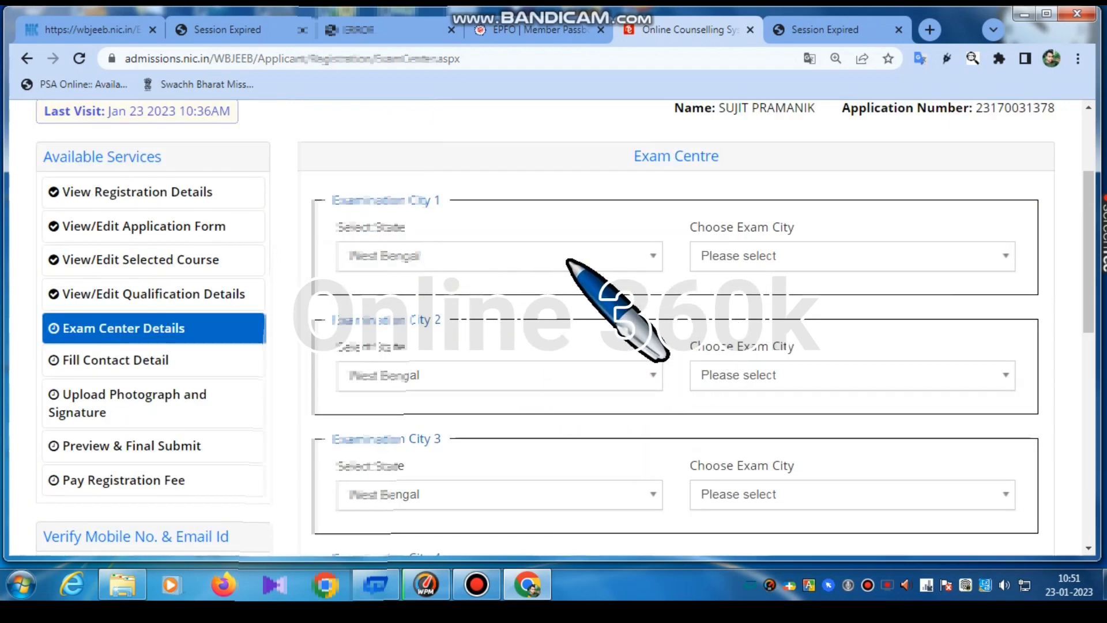
# Step: Choose Uttar Dinajpur - Raiganj as the exam city for Examination City 1
pyautogui.click(814, 254)
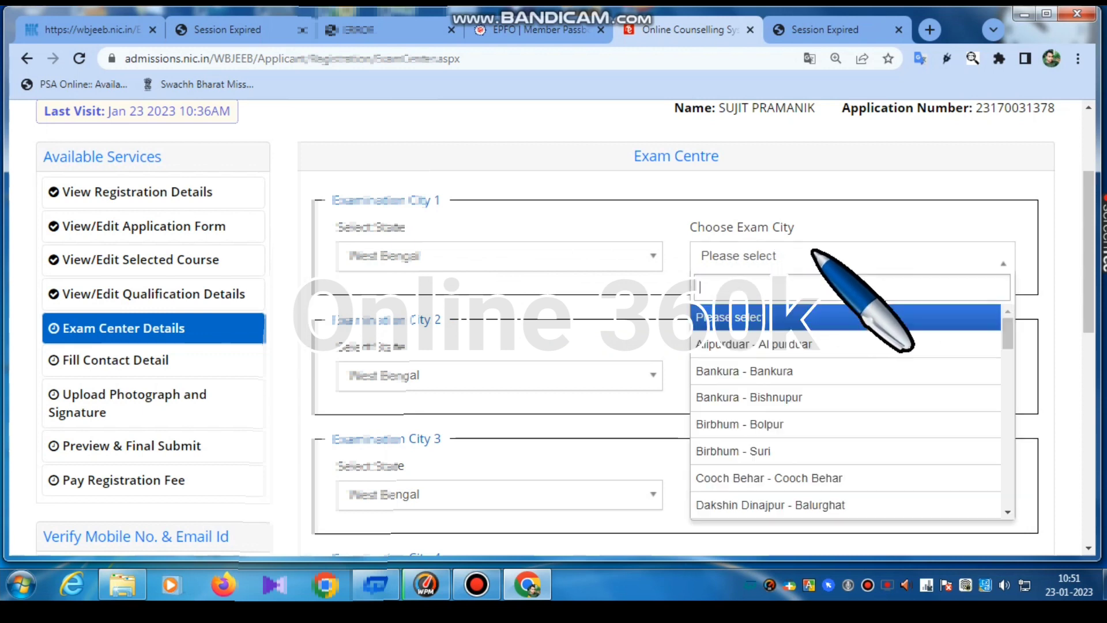
pyautogui.scroll(-9, 790, 450)
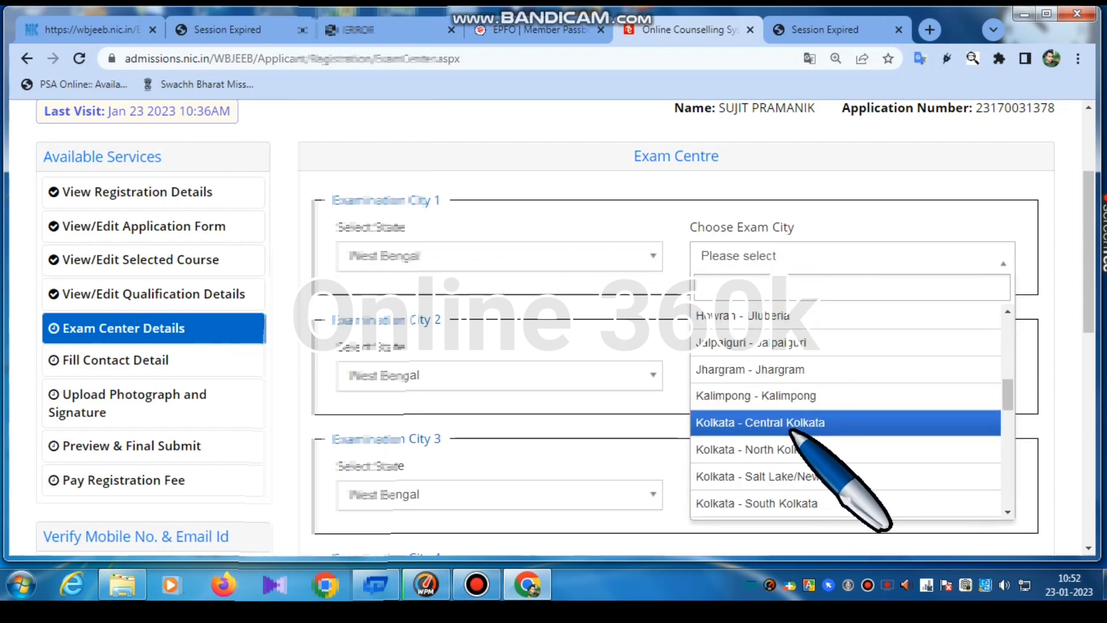
pyautogui.scroll(-7, 808, 456)
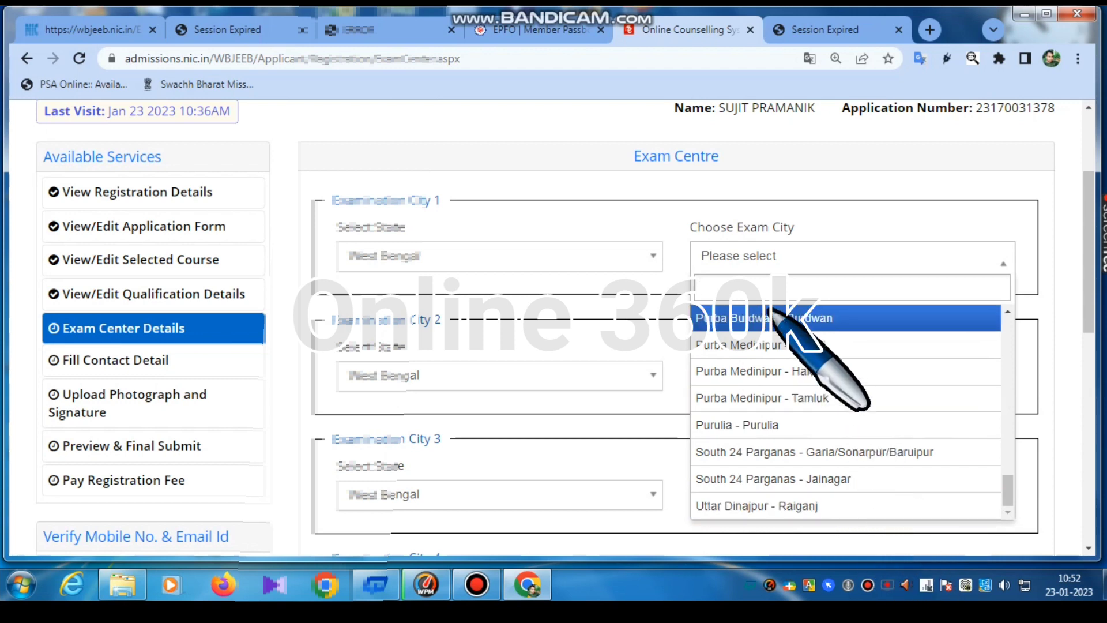
pyautogui.click(836, 505)
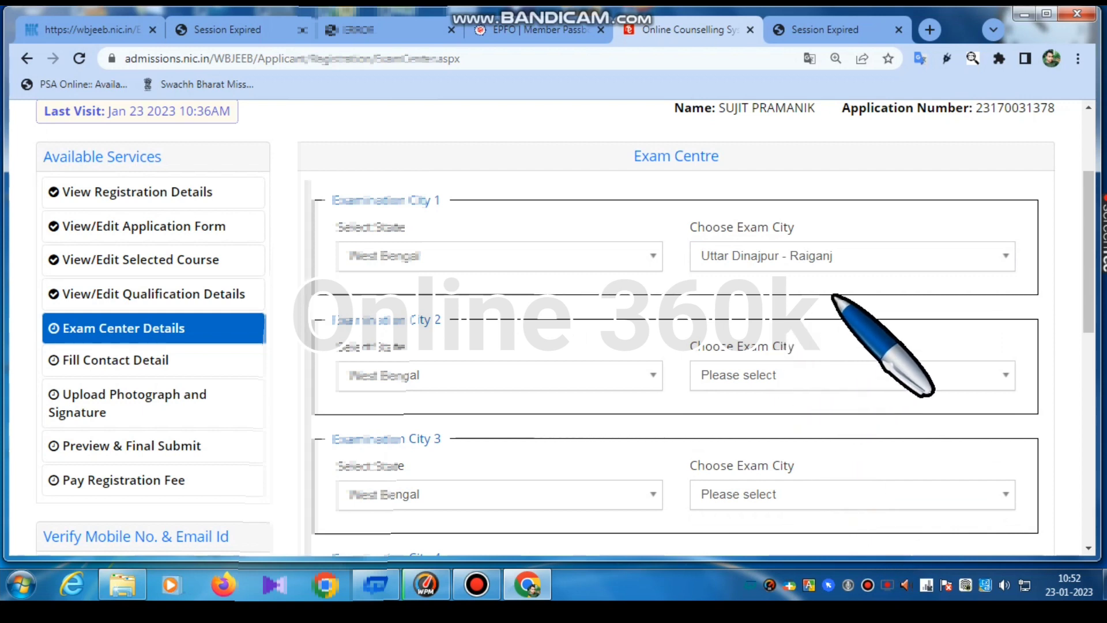
# Step: Choose Malda - Malda, Dakshin Dinajpur - Balurghat and Howrah - Maidan/Shibpur as the exam cities for Examination City 2, 3 and 4
pyautogui.click(843, 378)
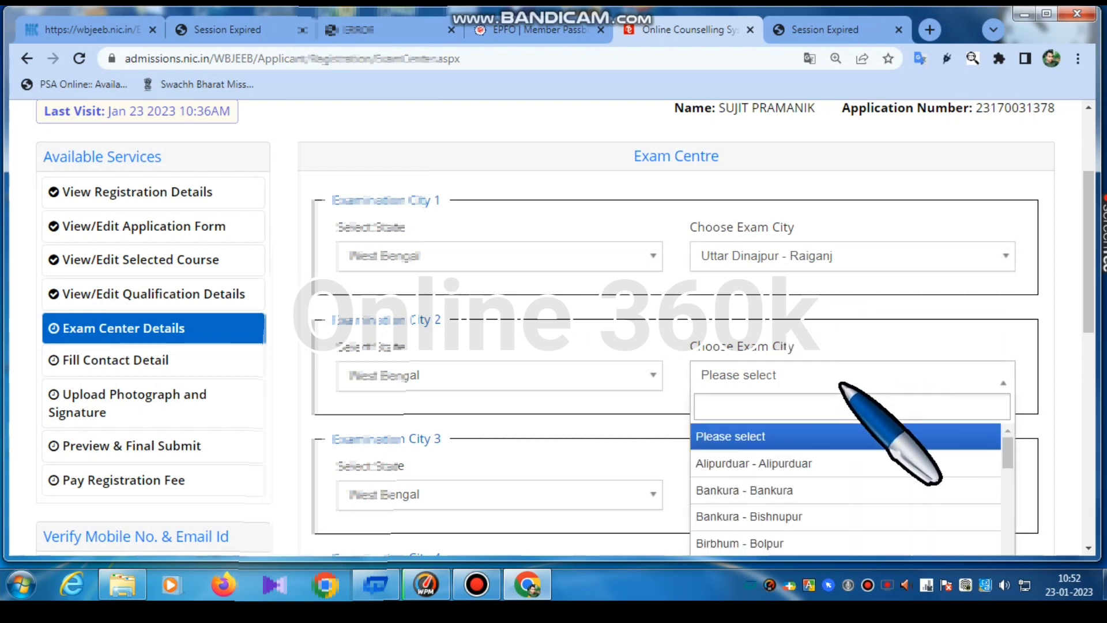
pyautogui.scroll(-2, 830, 496)
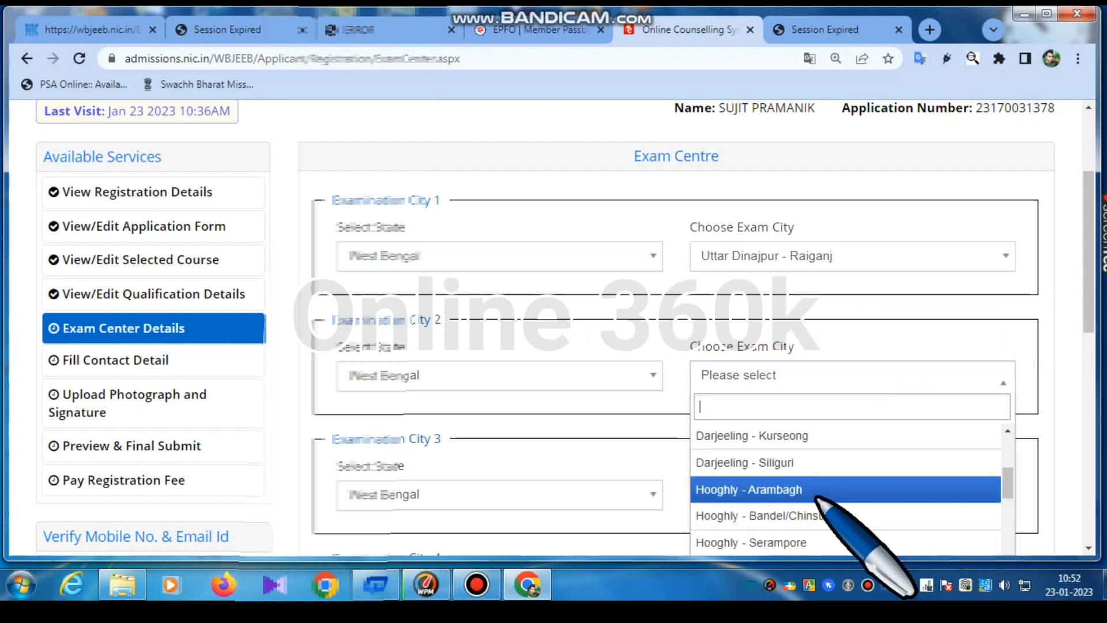
pyautogui.click(812, 461)
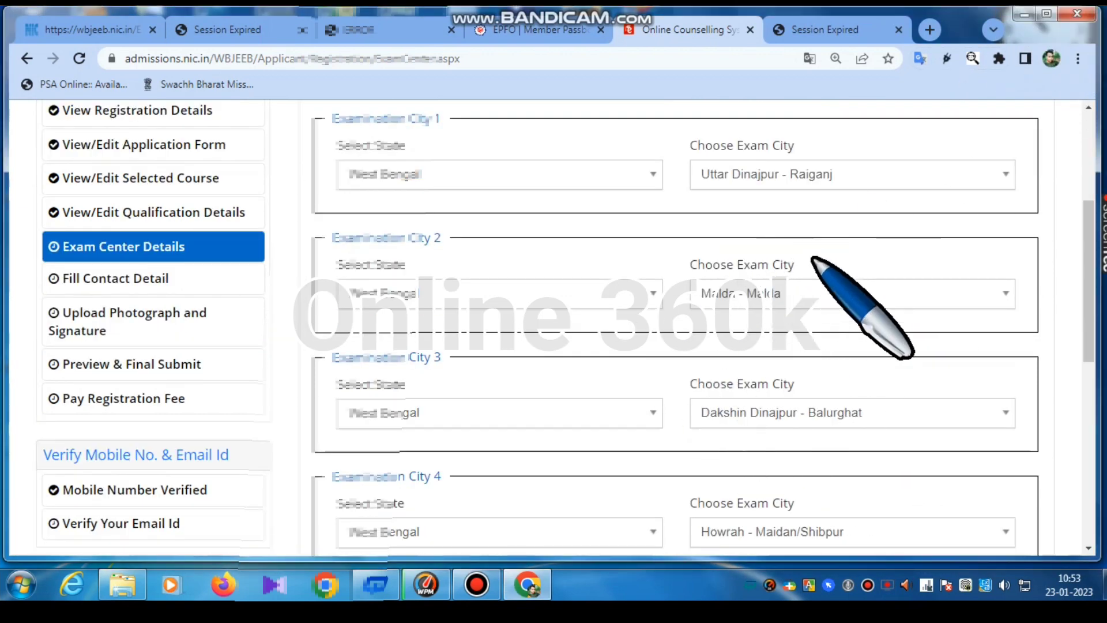
# Step: Check the chosen examination cities, then save the exam centre details and confirm the submission
pyautogui.scroll(-4, 687, 393)
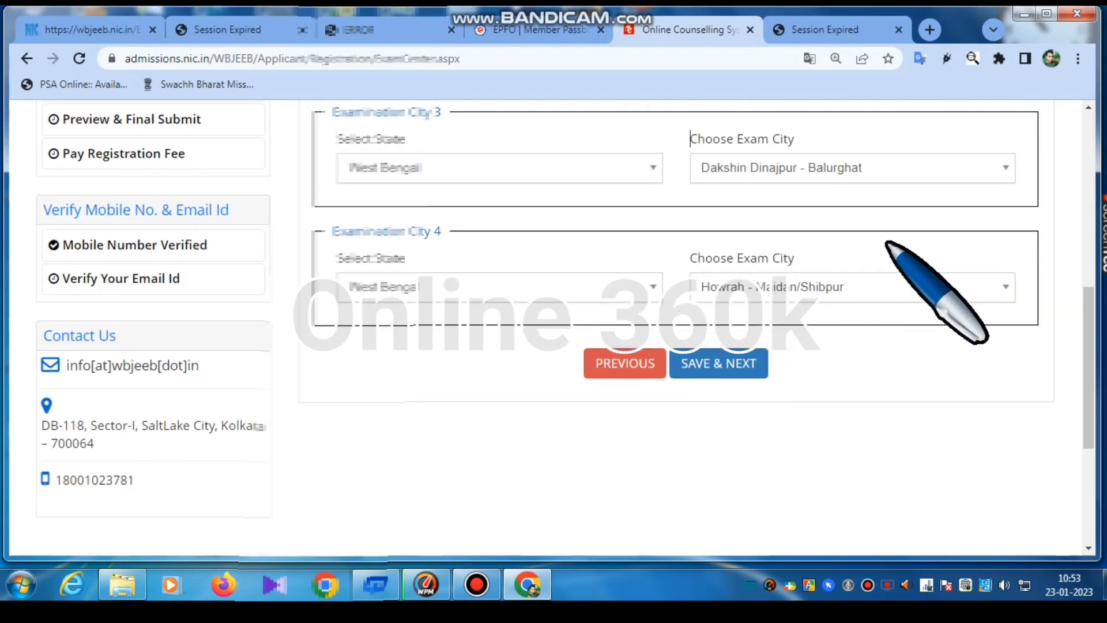
pyautogui.click(718, 364)
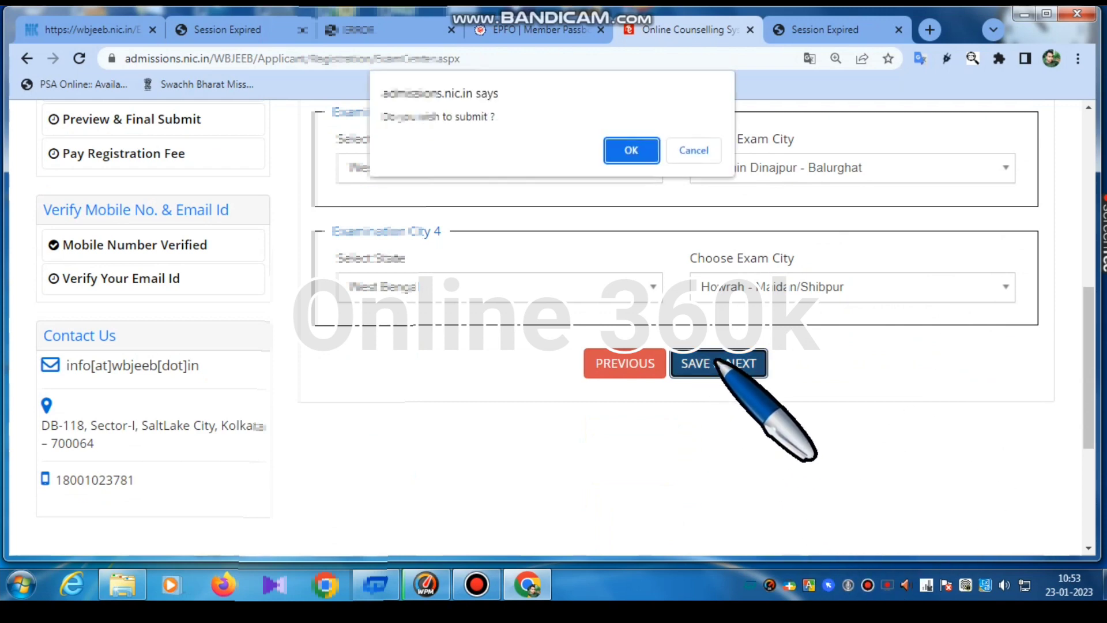
pyautogui.click(618, 151)
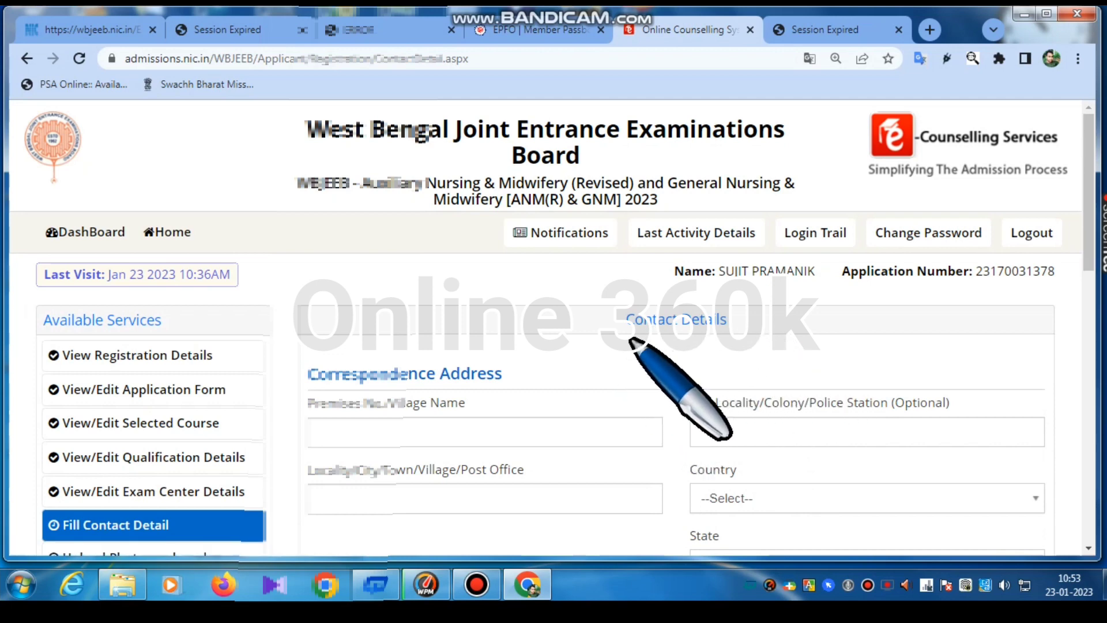
# Step: Go through the village, sub-locality and post office fields of the correspondence address, and set its country to India
pyautogui.scroll(-3, 570, 314)
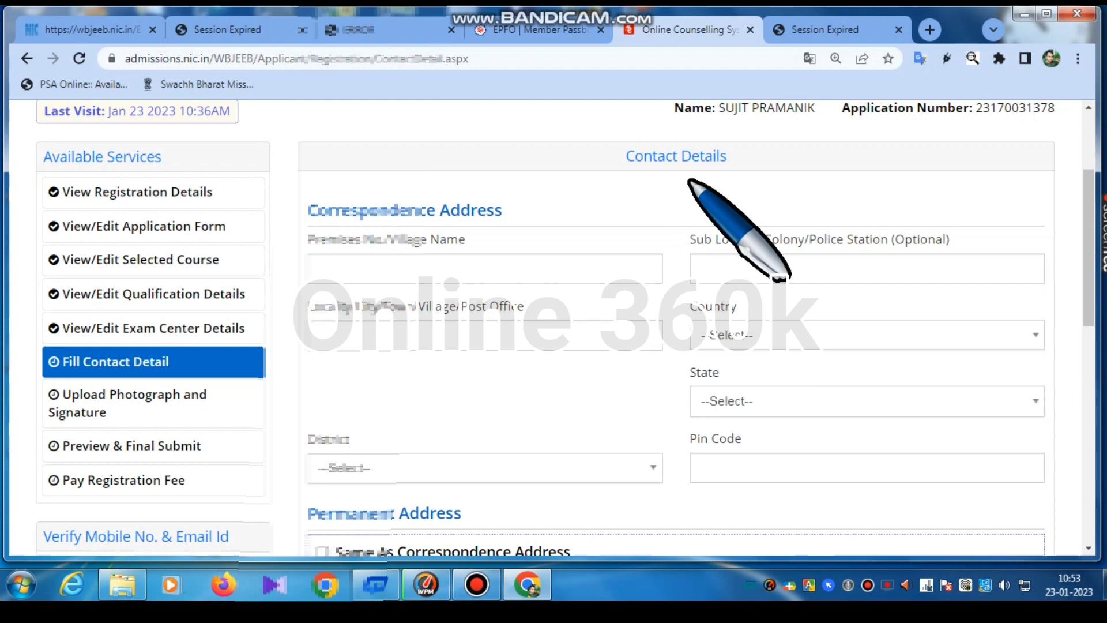
pyautogui.click(435, 260)
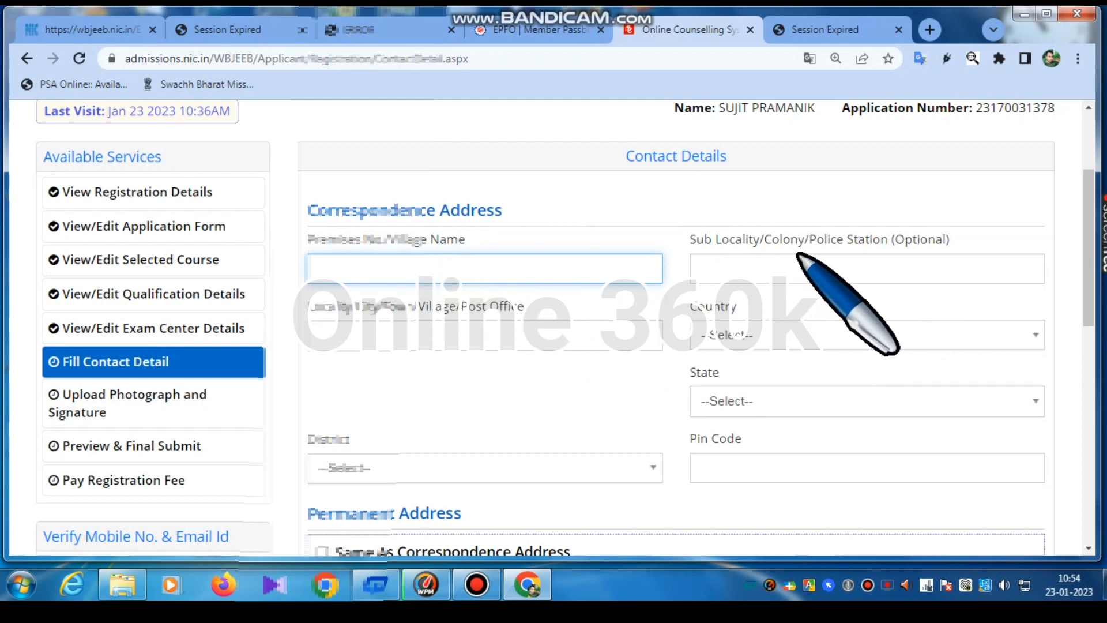
pyautogui.click(871, 269)
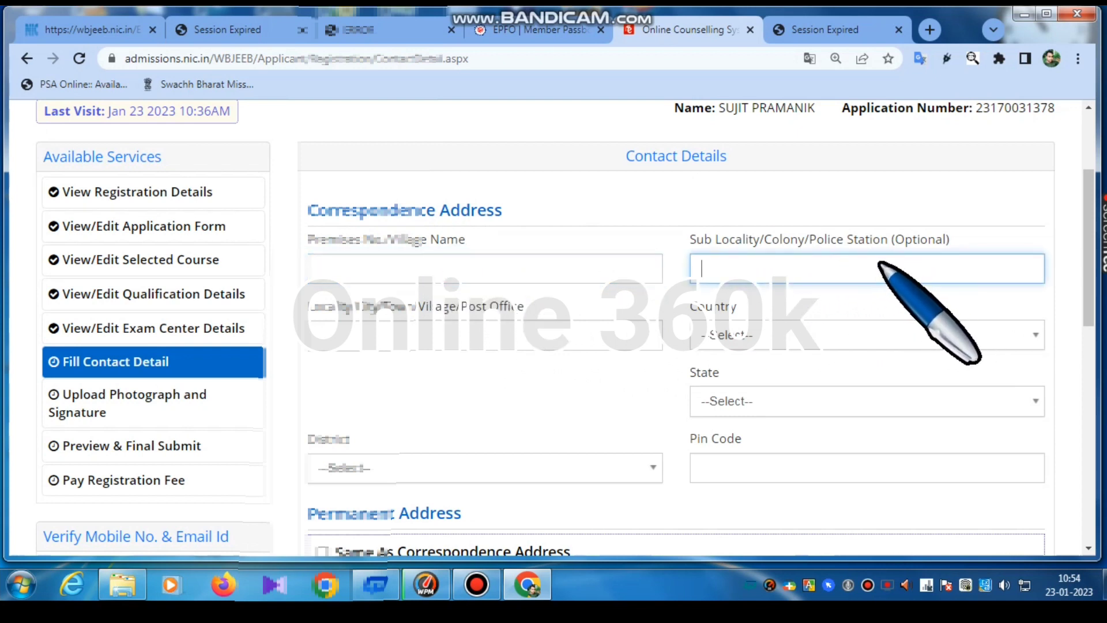
pyautogui.click(445, 334)
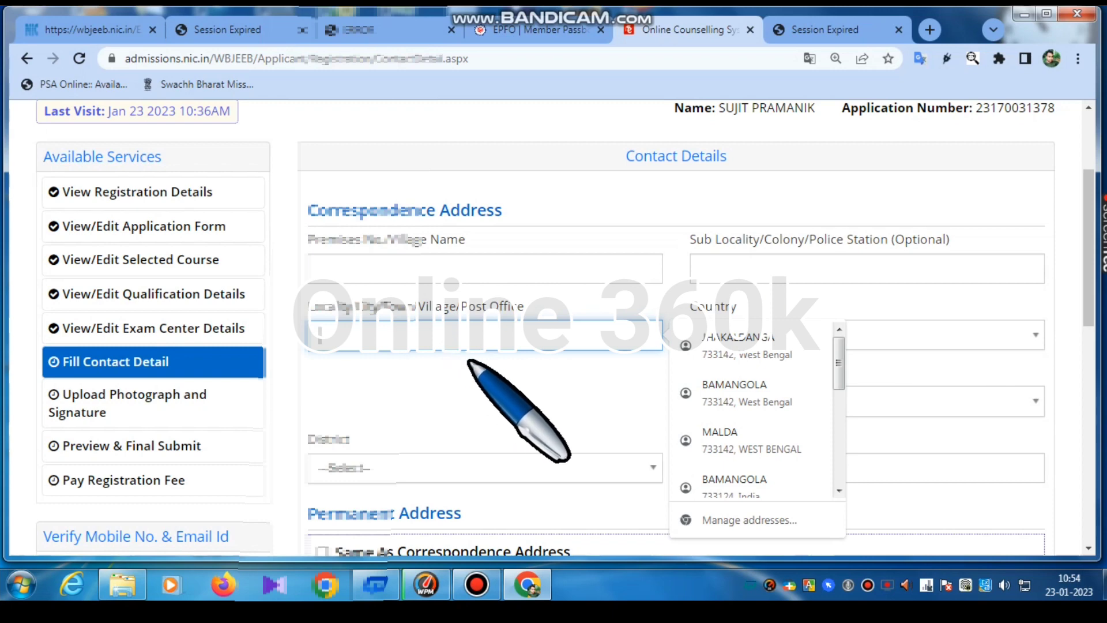
pyautogui.scroll(-1, 466, 362)
pyautogui.click(770, 253)
pyautogui.click(731, 341)
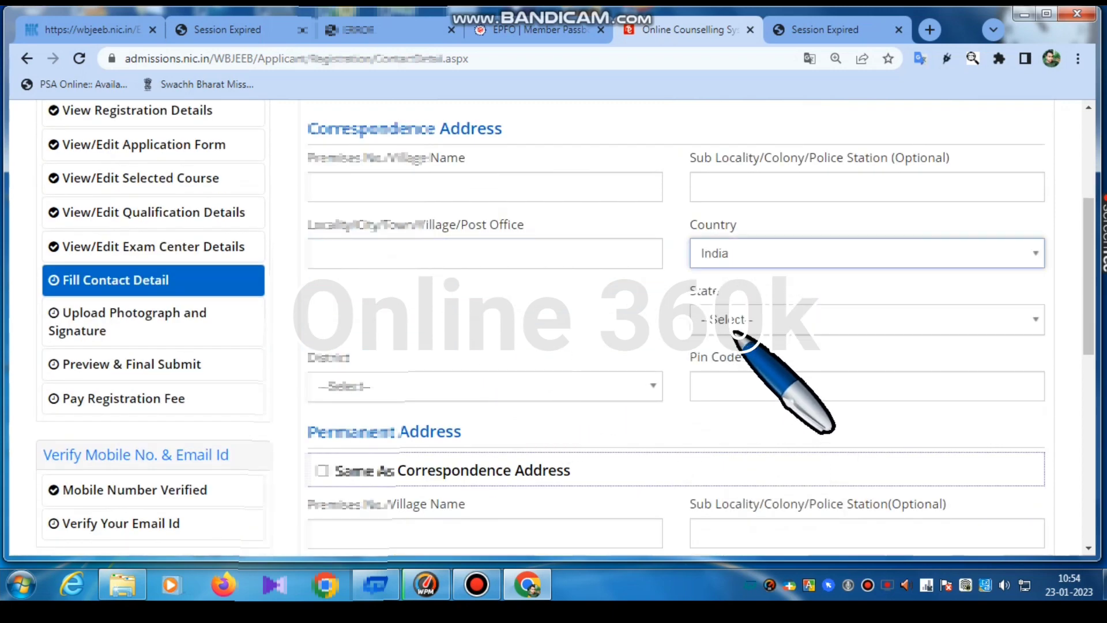
# Step: Examine the state choices of the correspondence address and the Same As Correspondence Address option and fields of the permanent address
pyautogui.click(774, 316)
pyautogui.scroll(-8, 840, 457)
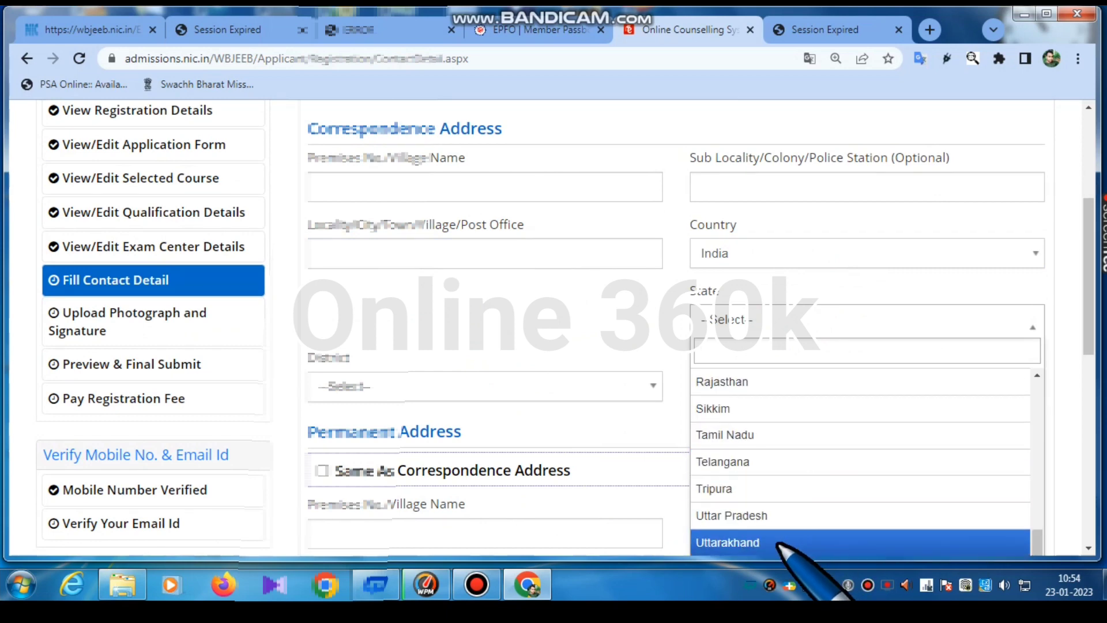
pyautogui.click(532, 327)
pyautogui.scroll(-3, 773, 389)
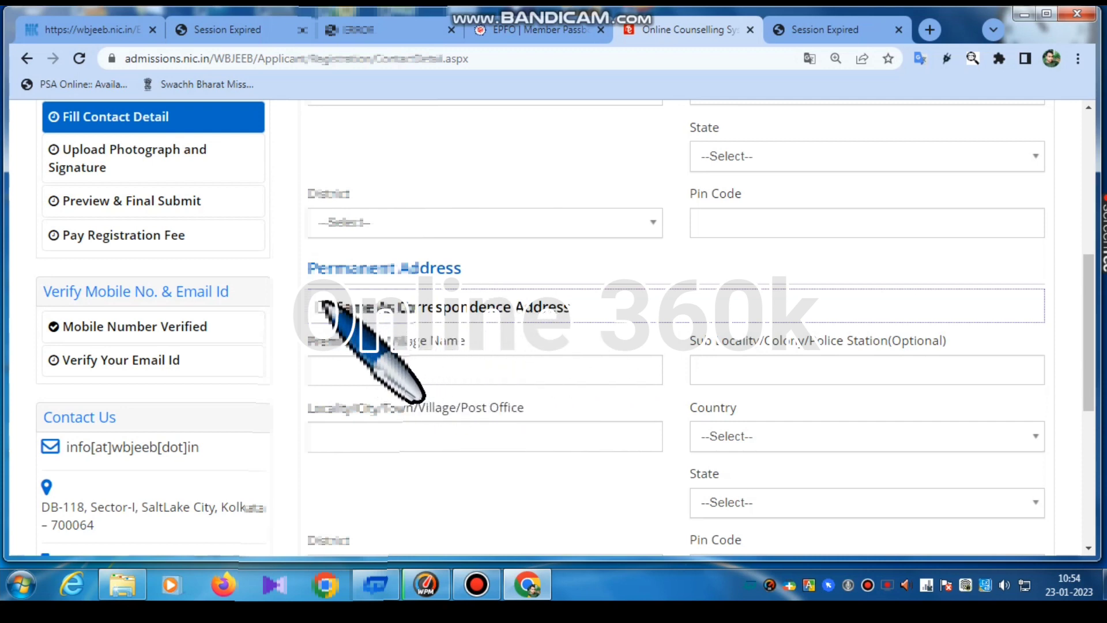
pyautogui.scroll(-3, 612, 315)
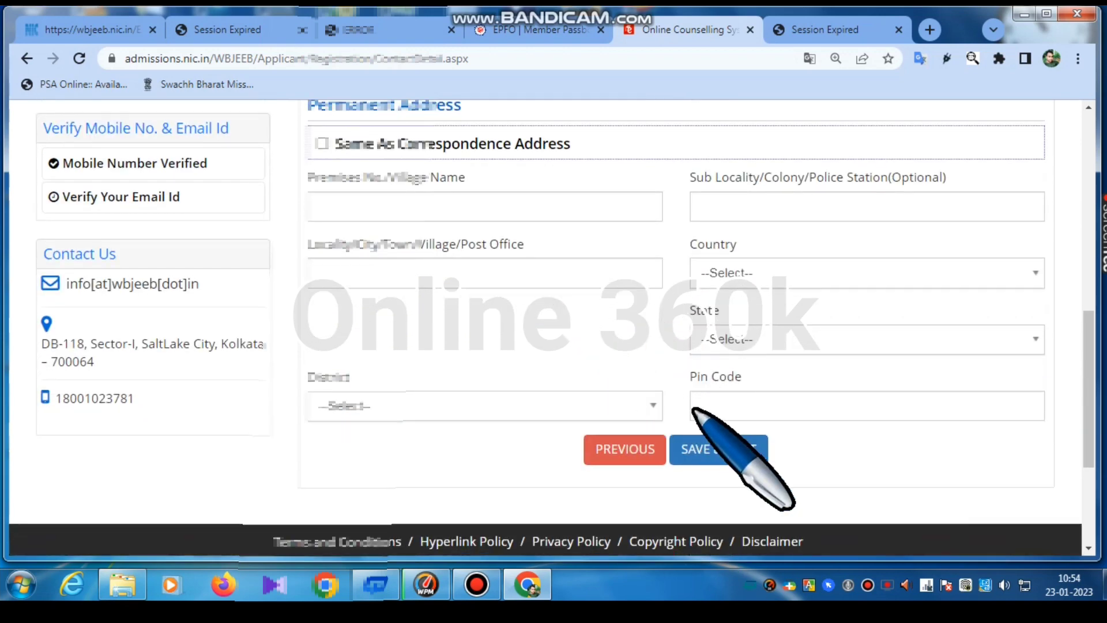
pyautogui.scroll(6, 757, 364)
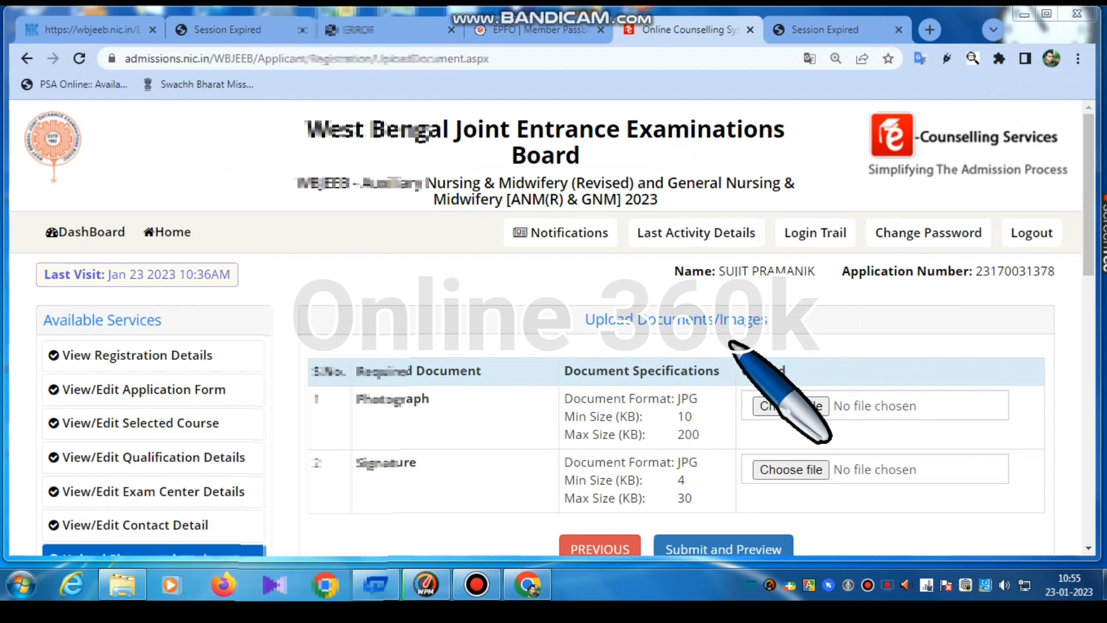
# Step: Check the previews of the uploaded photograph and signature, mark both as self verified, and save them finally
pyautogui.scroll(-1, 525, 297)
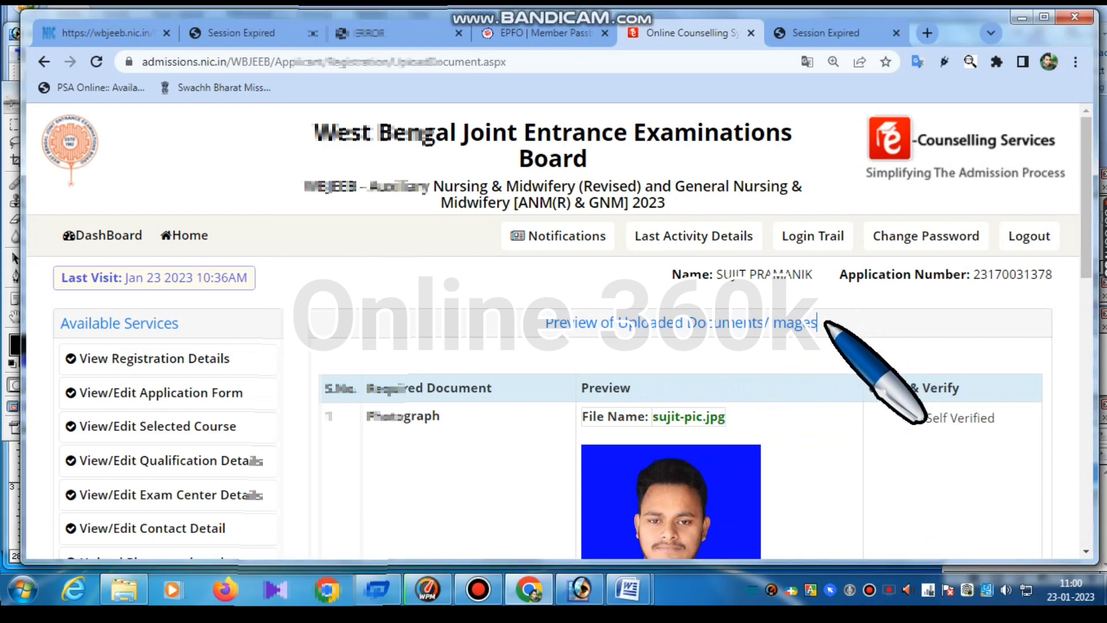
pyautogui.scroll(-5, 853, 433)
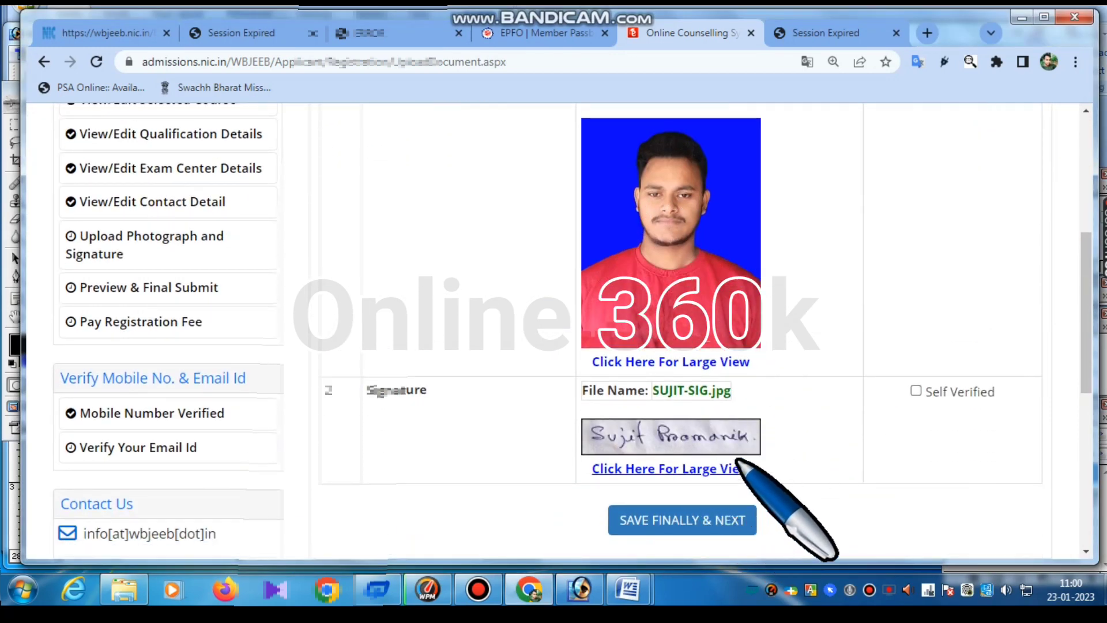
pyautogui.scroll(3, 666, 406)
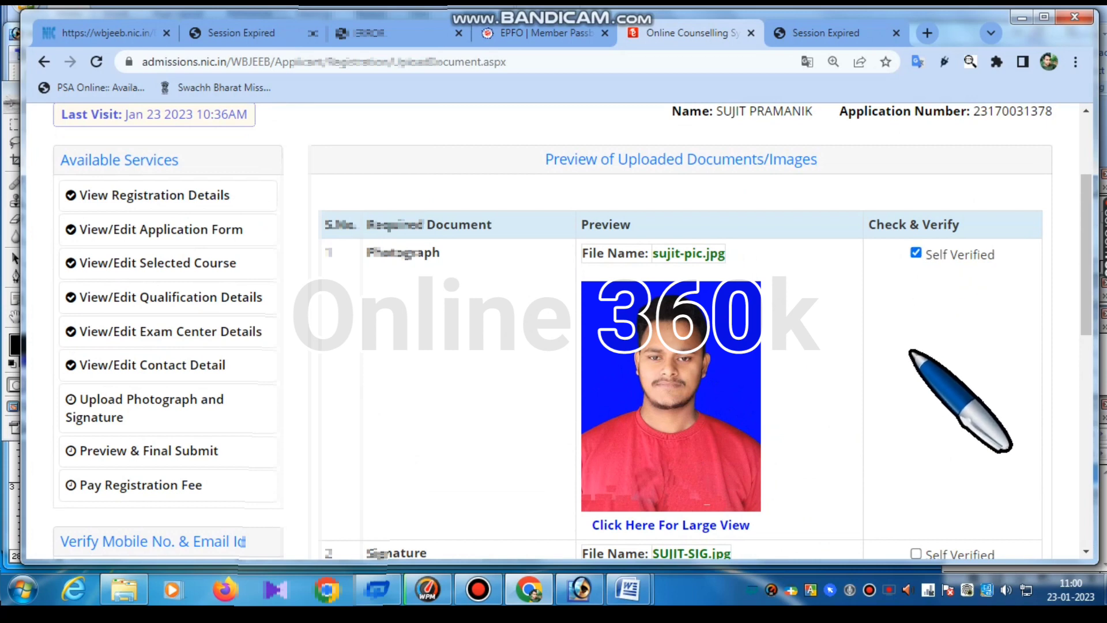
pyautogui.scroll(-4, 917, 357)
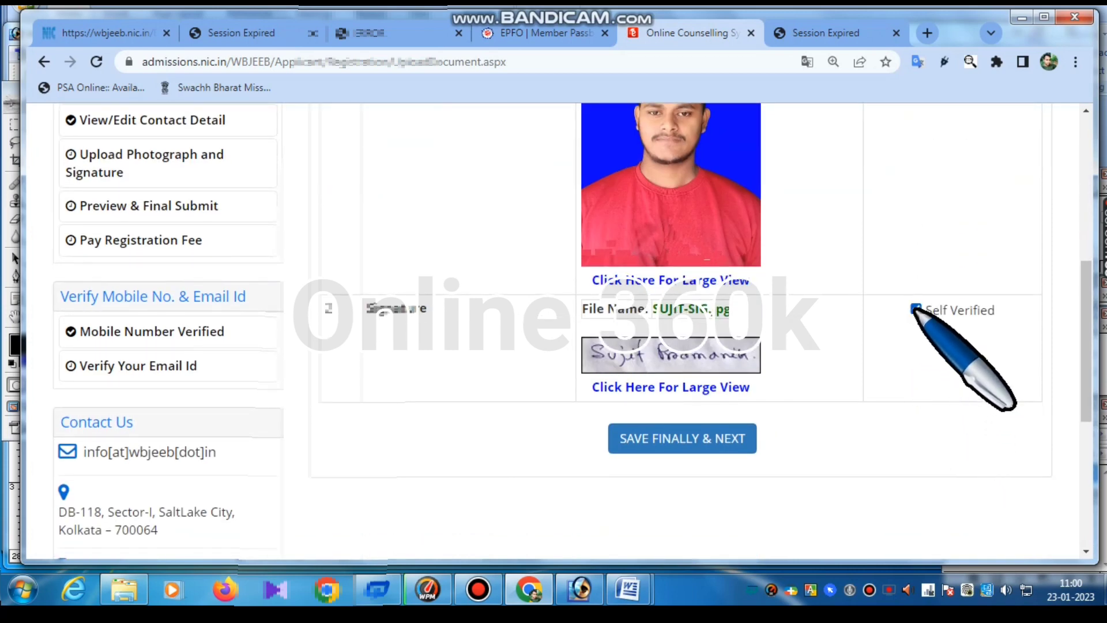
pyautogui.click(681, 439)
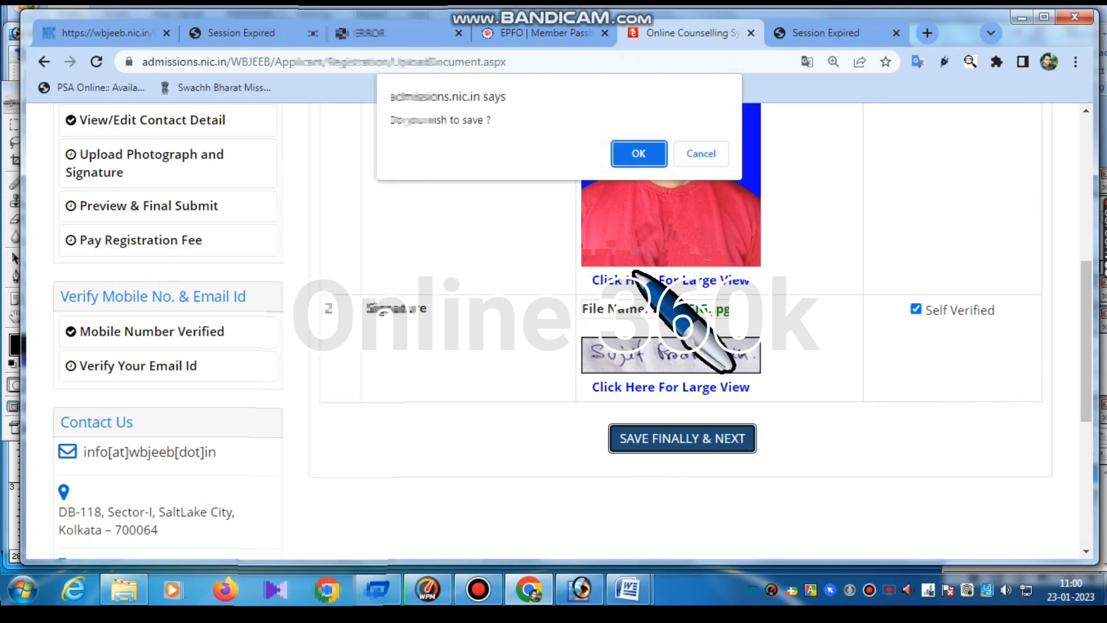
pyautogui.click(643, 152)
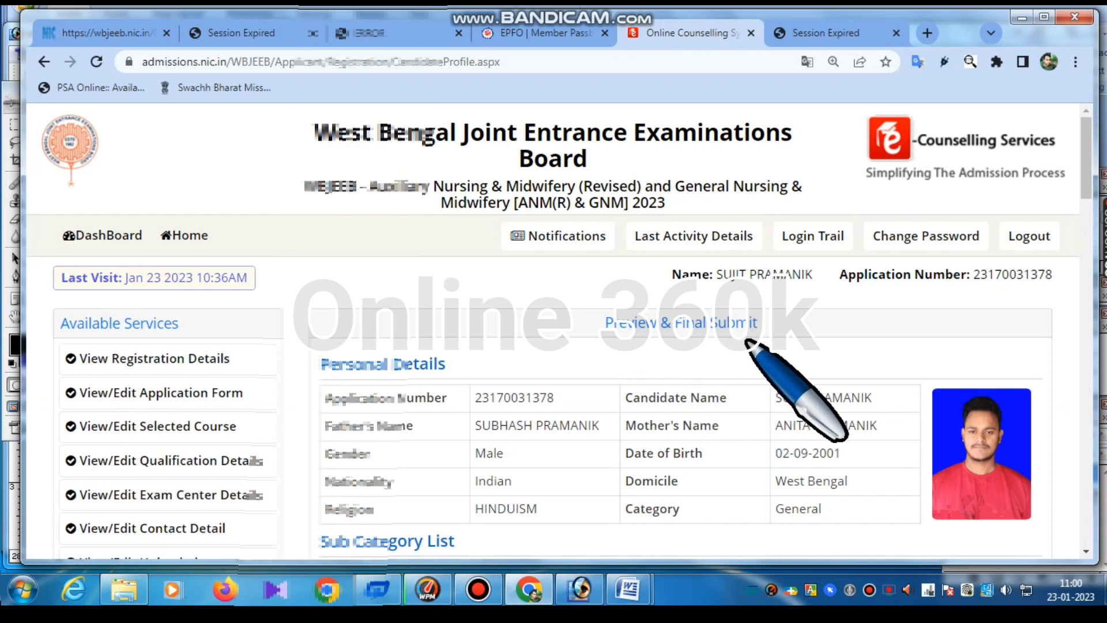
# Step: Review the personal, sub-category, qualification, exam centre and contact details in the application preview down to the declaration
pyautogui.scroll(-1, 748, 342)
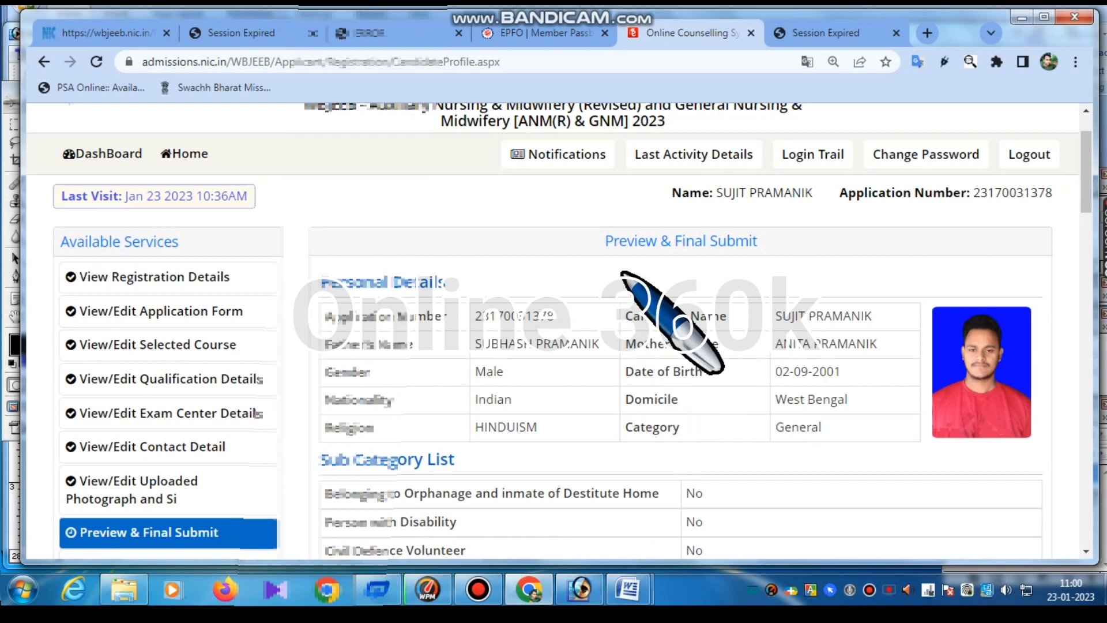
pyautogui.scroll(-2, 701, 346)
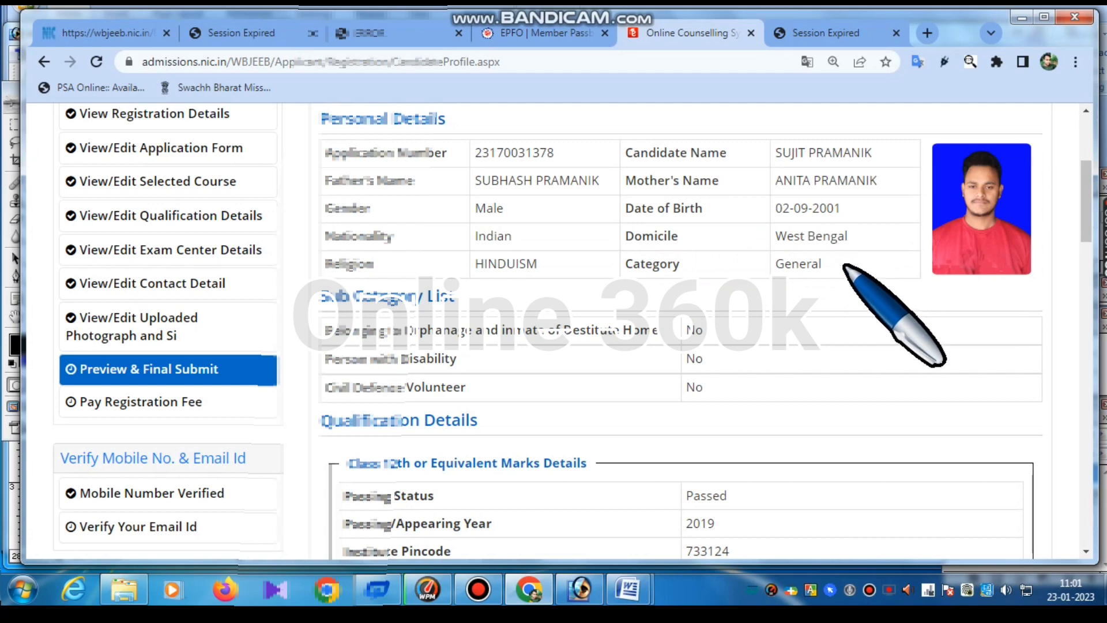
pyautogui.scroll(-3, 700, 352)
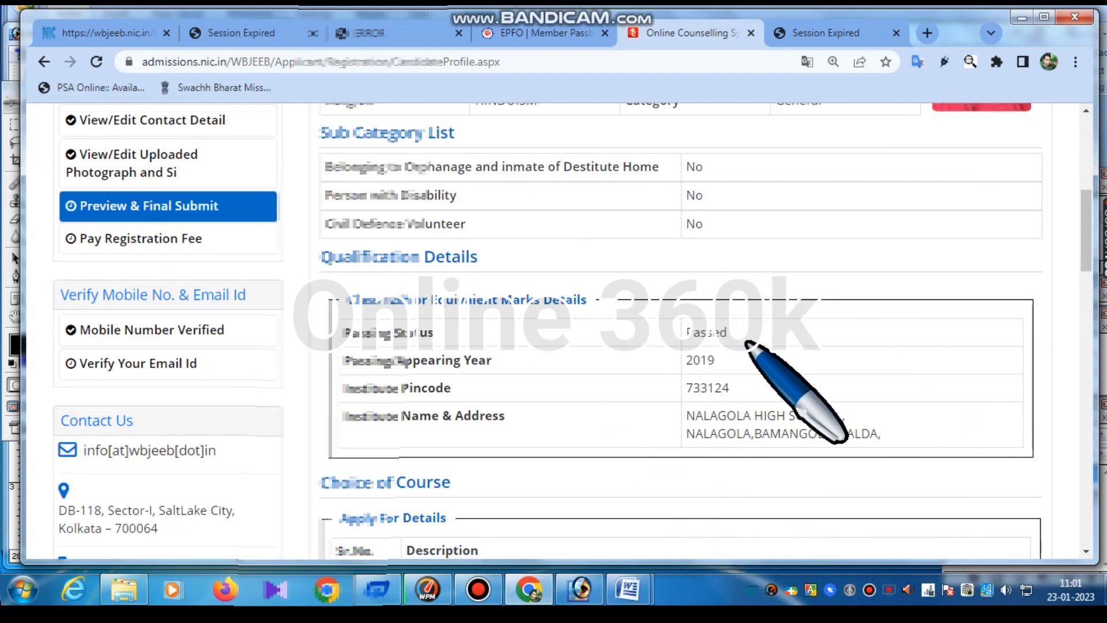
pyautogui.scroll(-4, 748, 344)
pyautogui.scroll(-4, 744, 344)
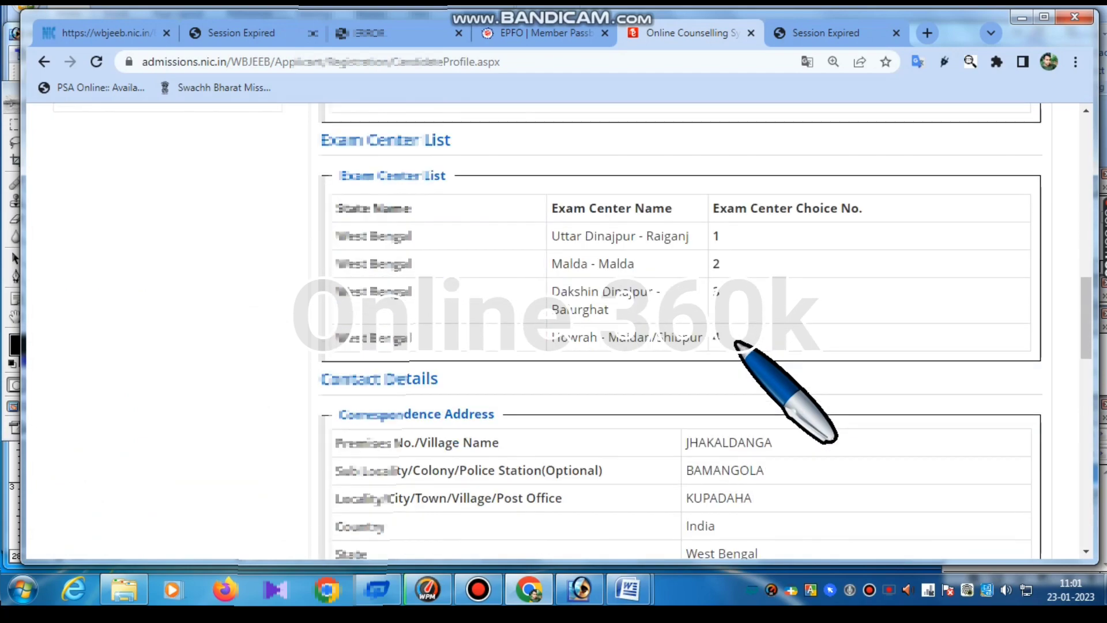
pyautogui.scroll(-12, 724, 345)
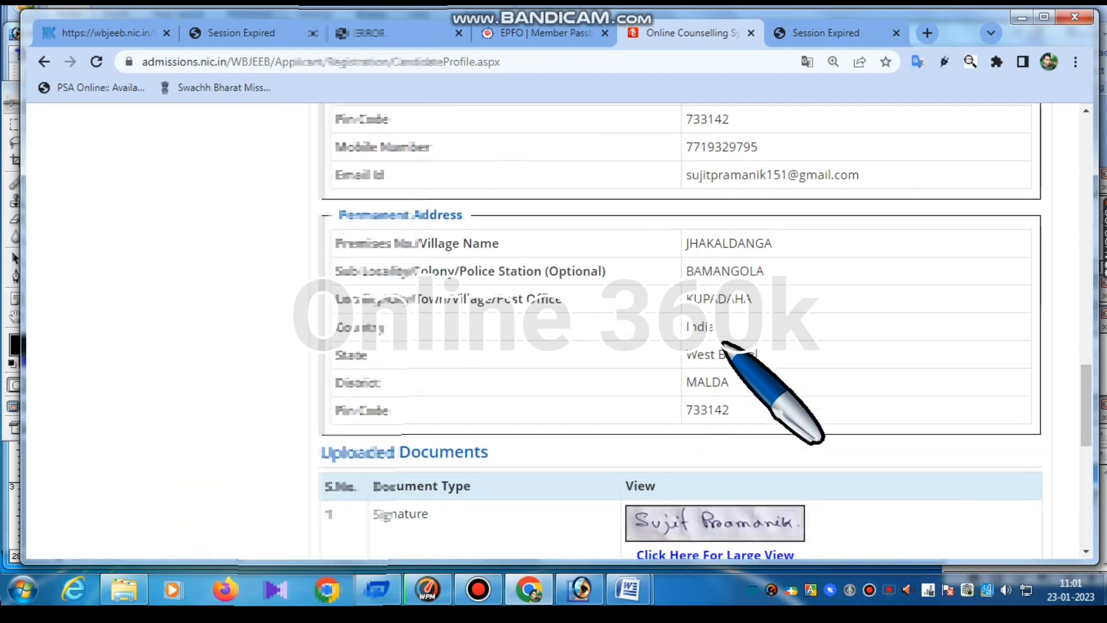
pyautogui.scroll(-4, 723, 344)
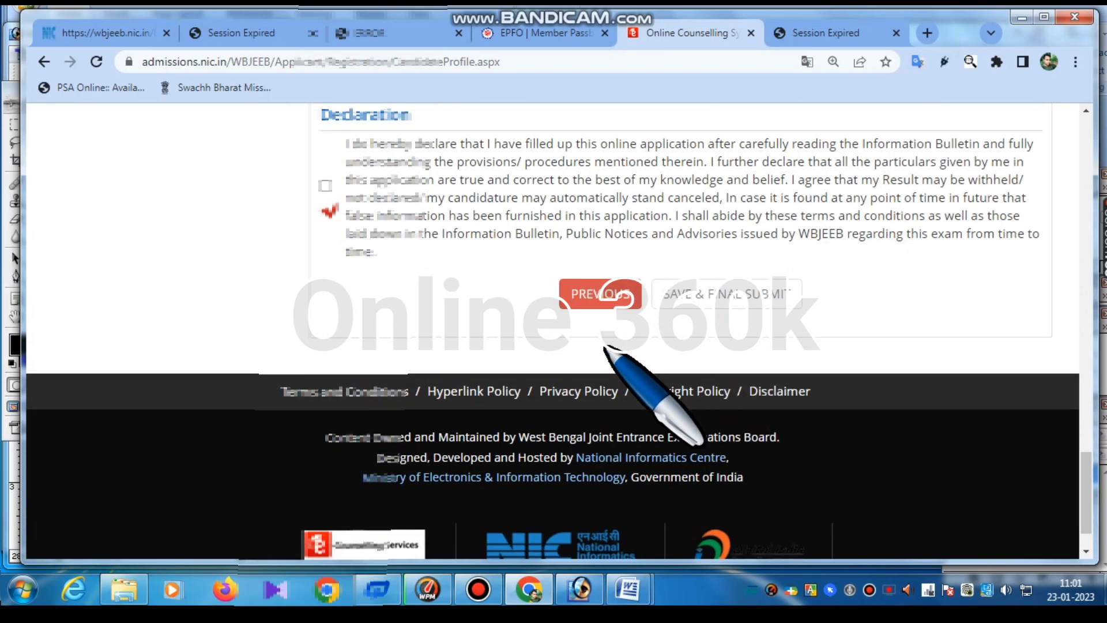
# Step: Check the uploaded documents section and accept the declaration at the end of the application preview
pyautogui.scroll(4, 445, 321)
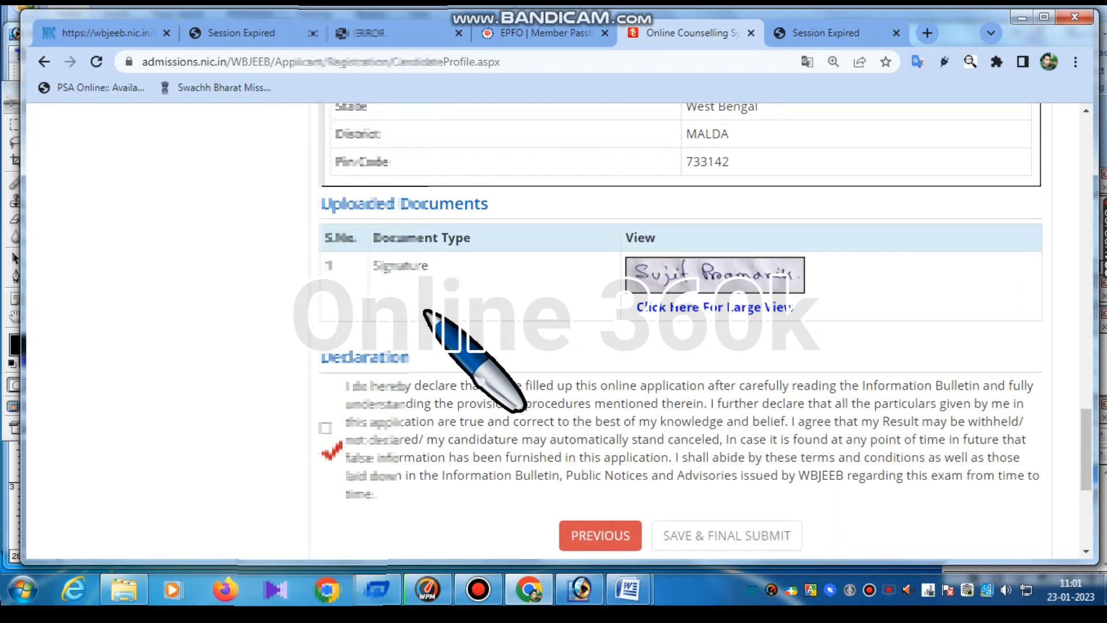
pyautogui.scroll(2, 335, 432)
pyautogui.scroll(-2, 338, 431)
pyautogui.click(324, 431)
pyautogui.scroll(-2, 542, 385)
pyautogui.scroll(-2, 542, 386)
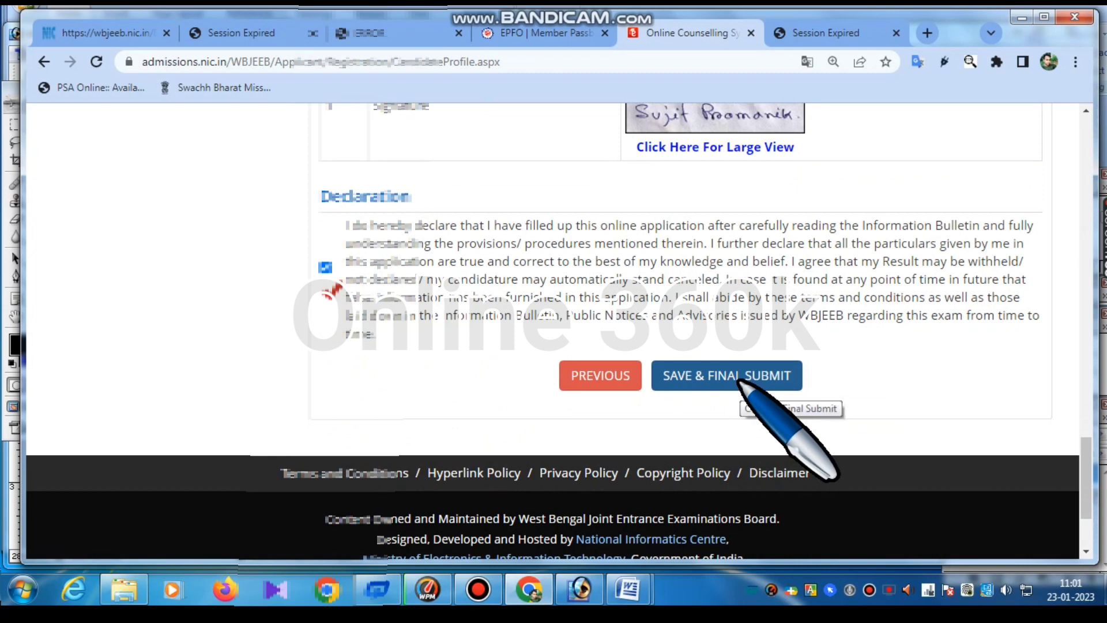
# Step: Recheck the filled-in details in the preview, then save and final submit the application and confirm the submission
pyautogui.scroll(15, 741, 383)
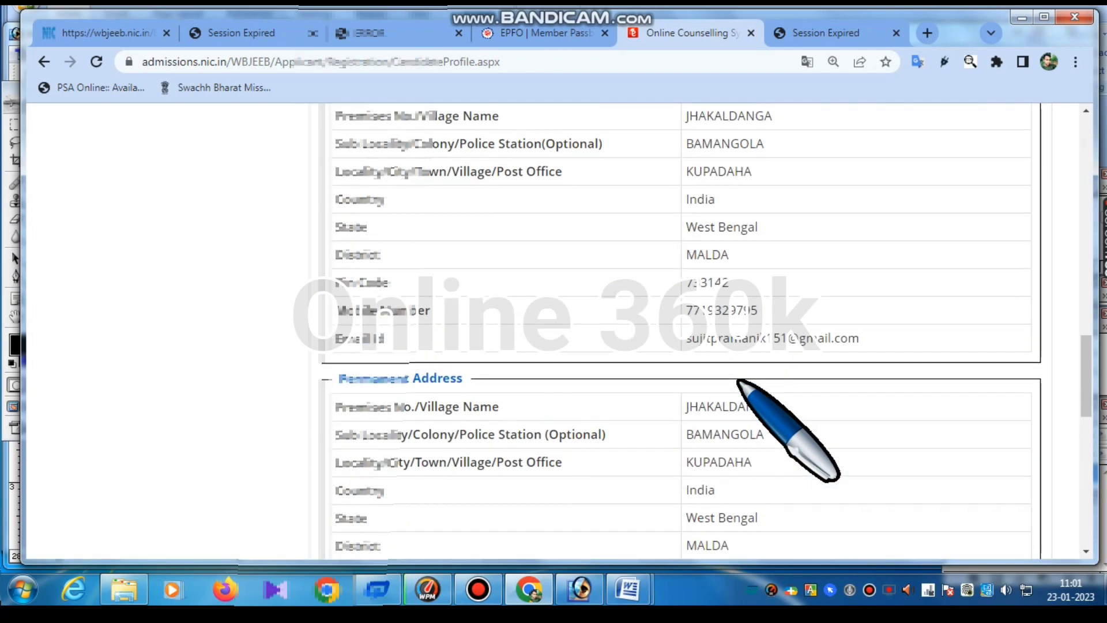
pyautogui.scroll(10, 740, 382)
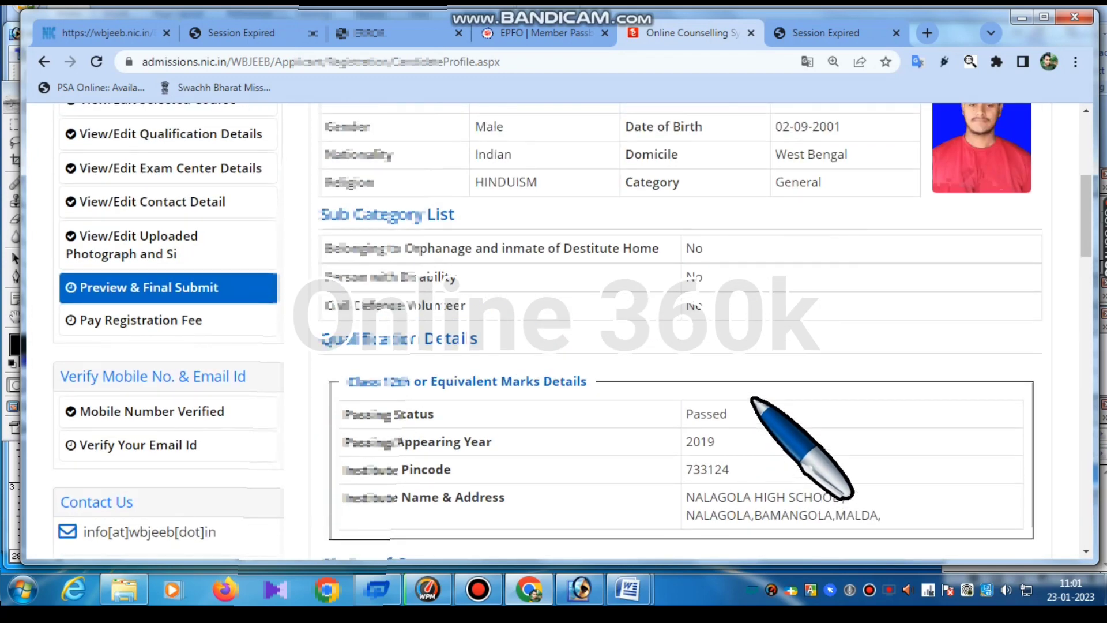
pyautogui.scroll(3, 752, 398)
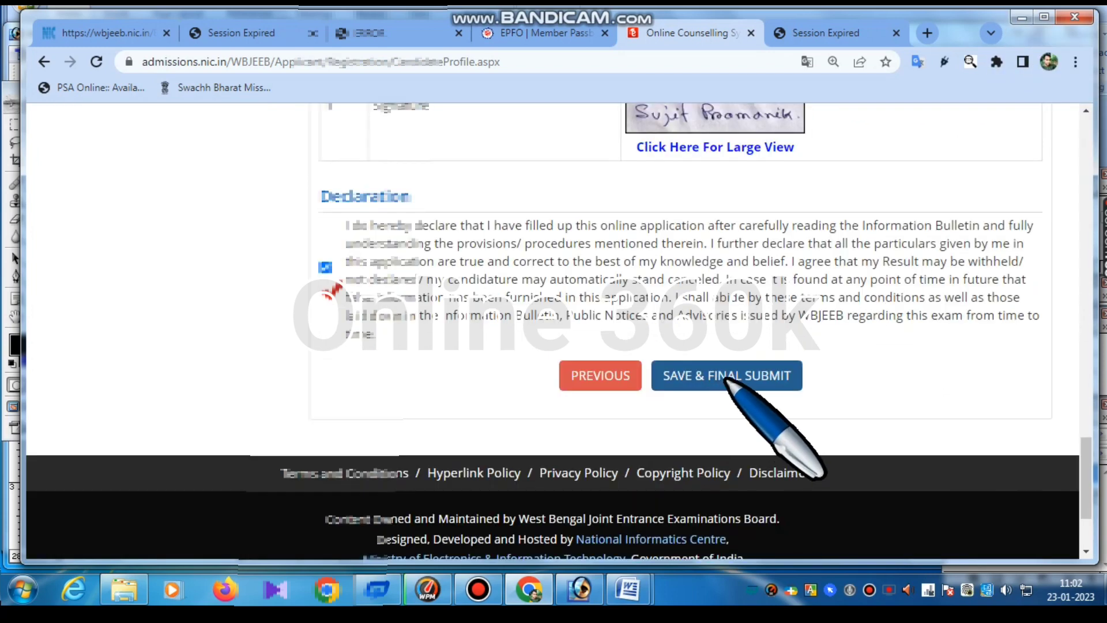
pyautogui.click(727, 380)
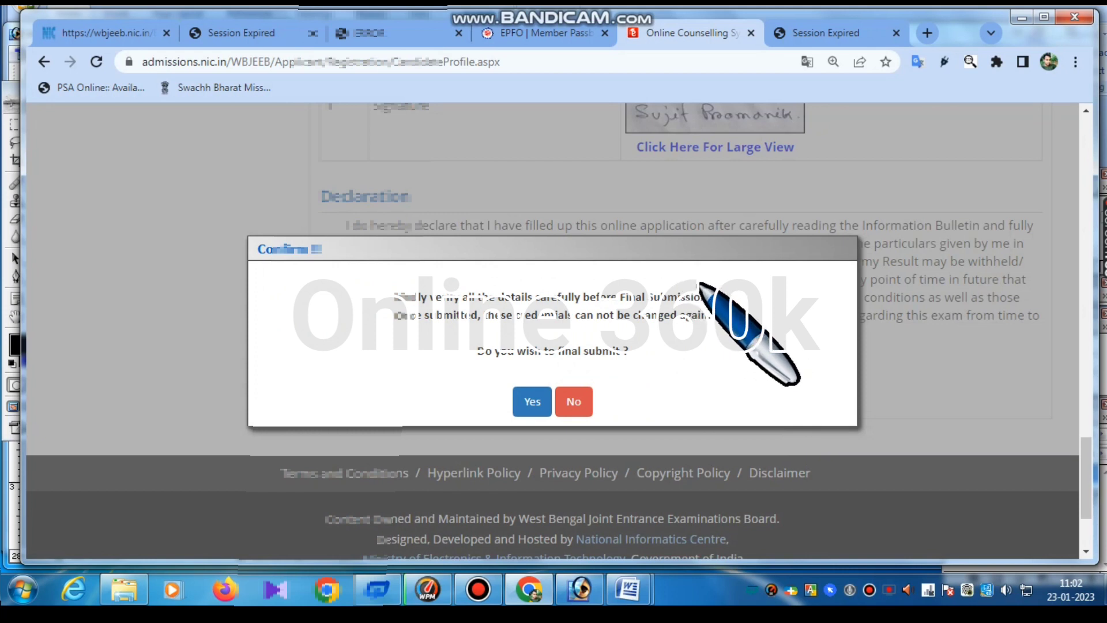
pyautogui.click(529, 398)
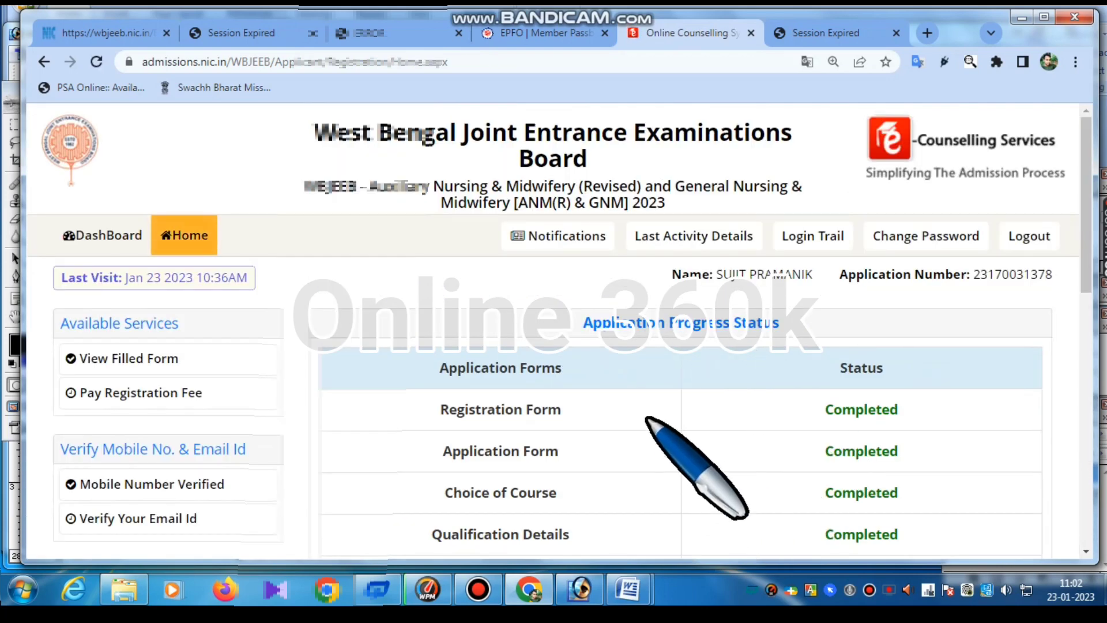
# Step: Examine the application progress status of each form and the registration fee notice beneath it
pyautogui.scroll(-5, 663, 424)
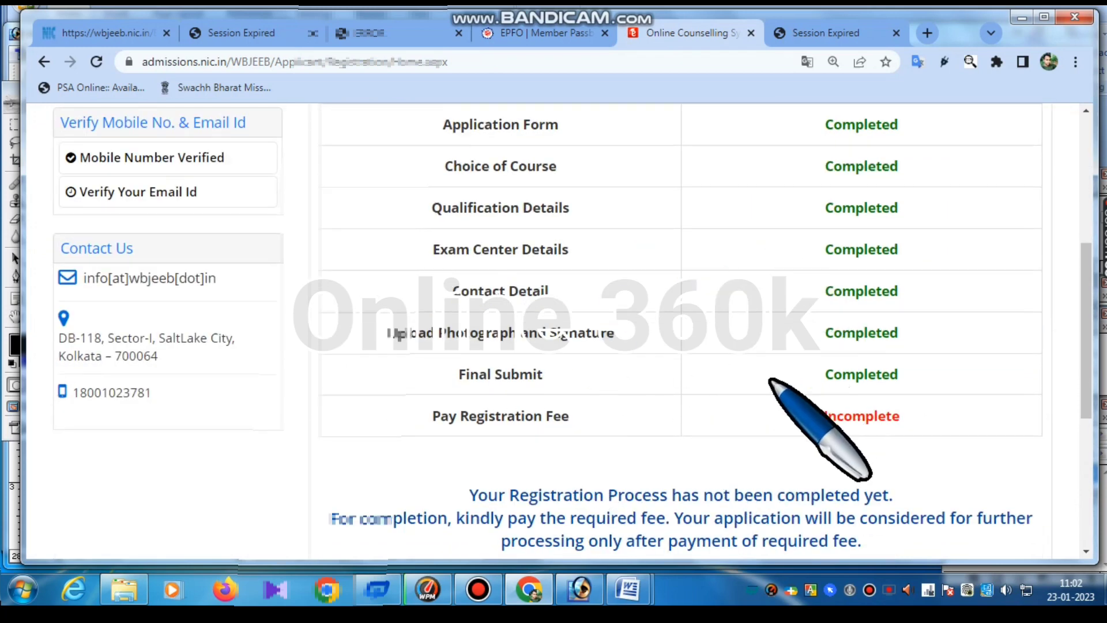
pyautogui.scroll(3, 773, 378)
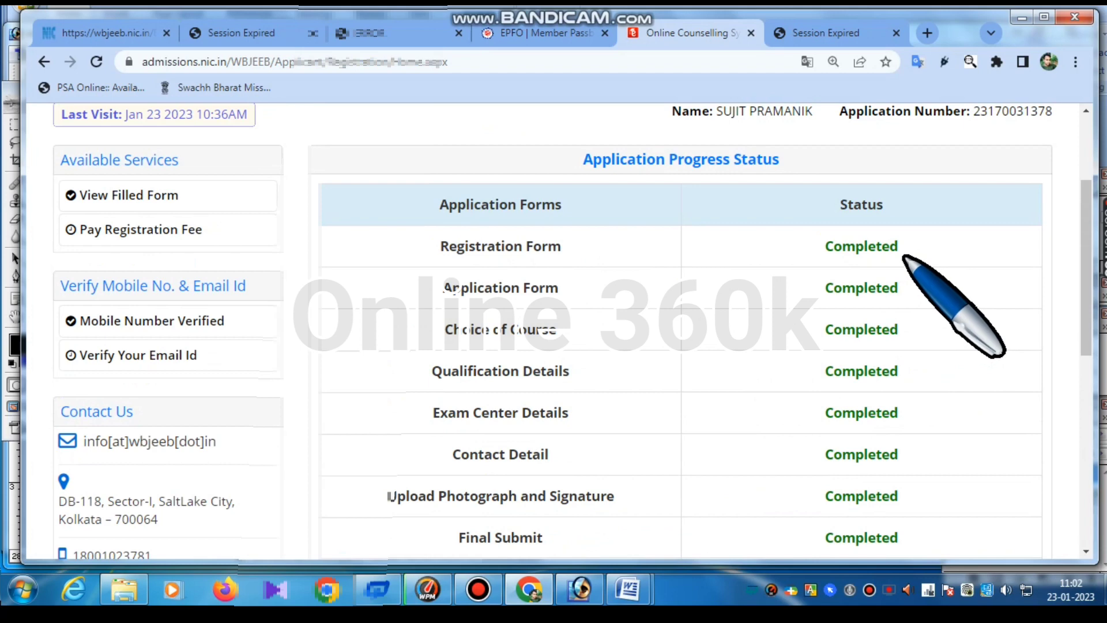
pyautogui.scroll(-1, 904, 256)
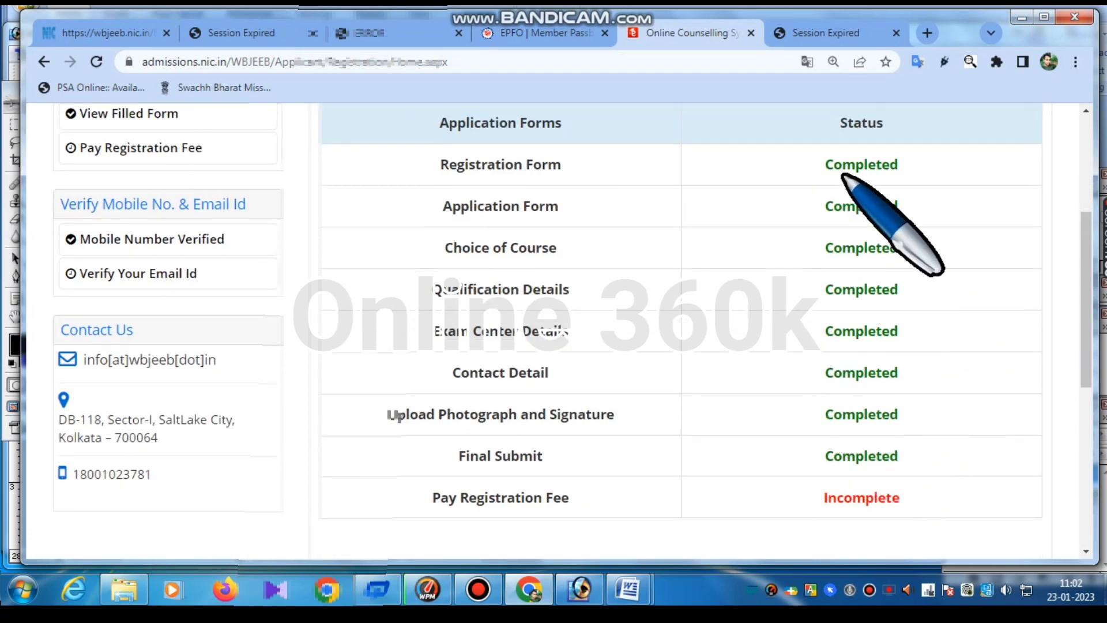
pyautogui.scroll(-2, 818, 268)
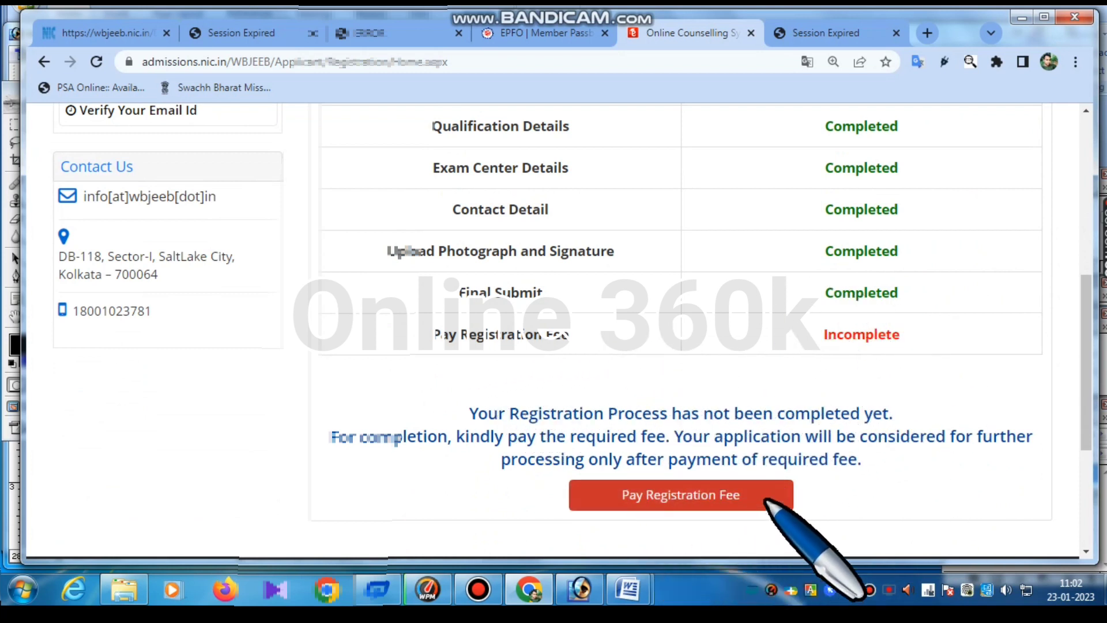
# Step: Open the e-mail ID verification, enter the one-time password sent to the registered e-mail, and verify it
pyautogui.scroll(3, 635, 357)
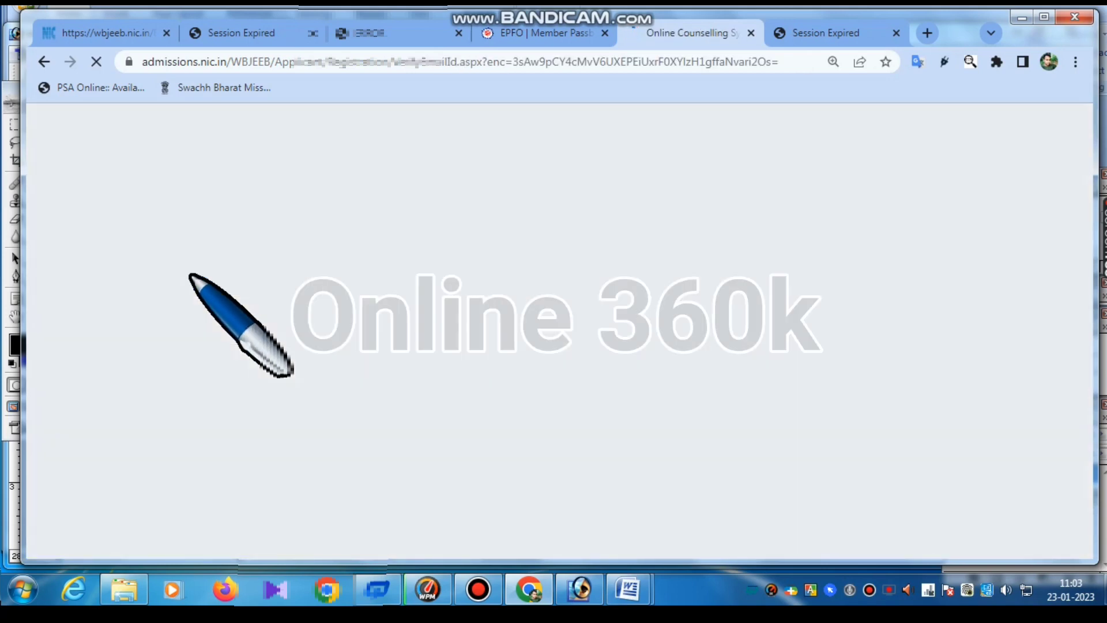
pyautogui.scroll(-1, 440, 237)
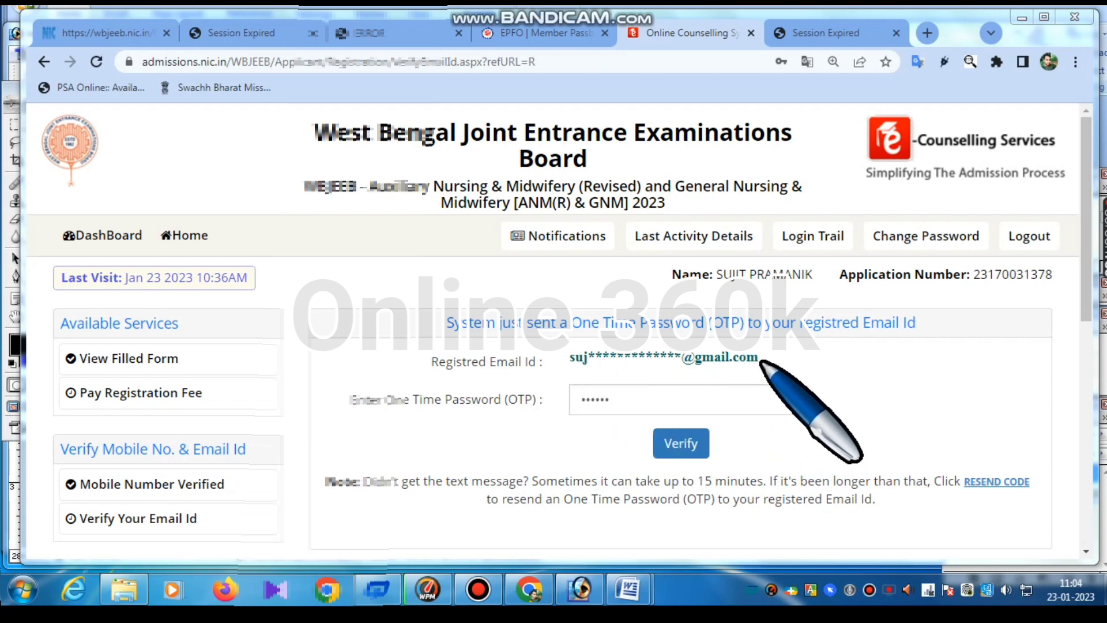
pyautogui.click(665, 441)
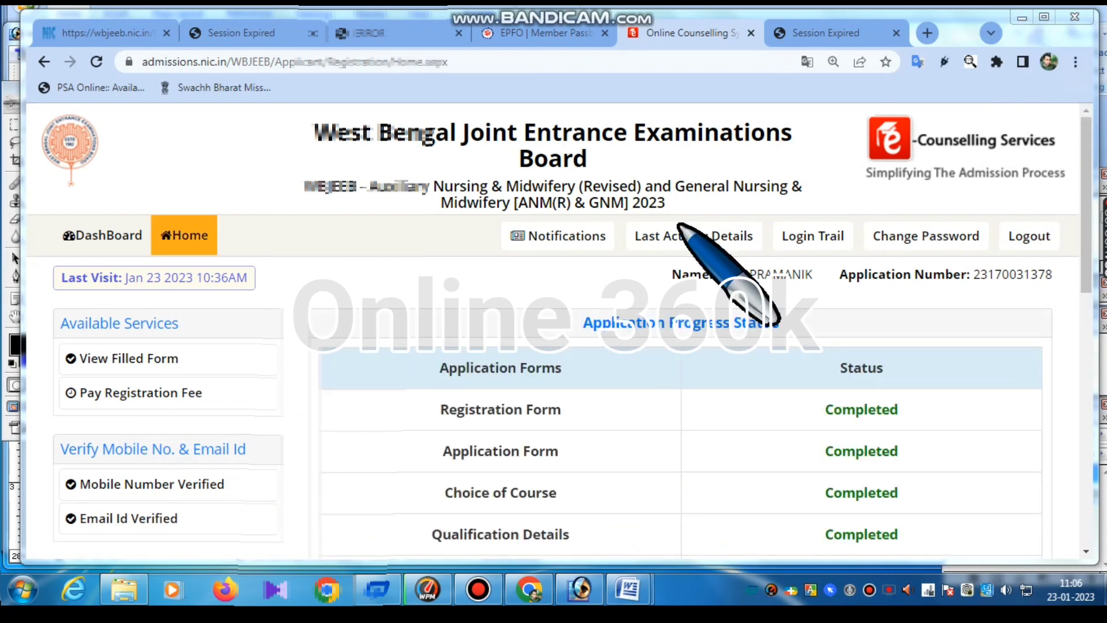
# Step: Go through the application progress status and proceed to the registration fee payment
pyautogui.scroll(-1, 392, 392)
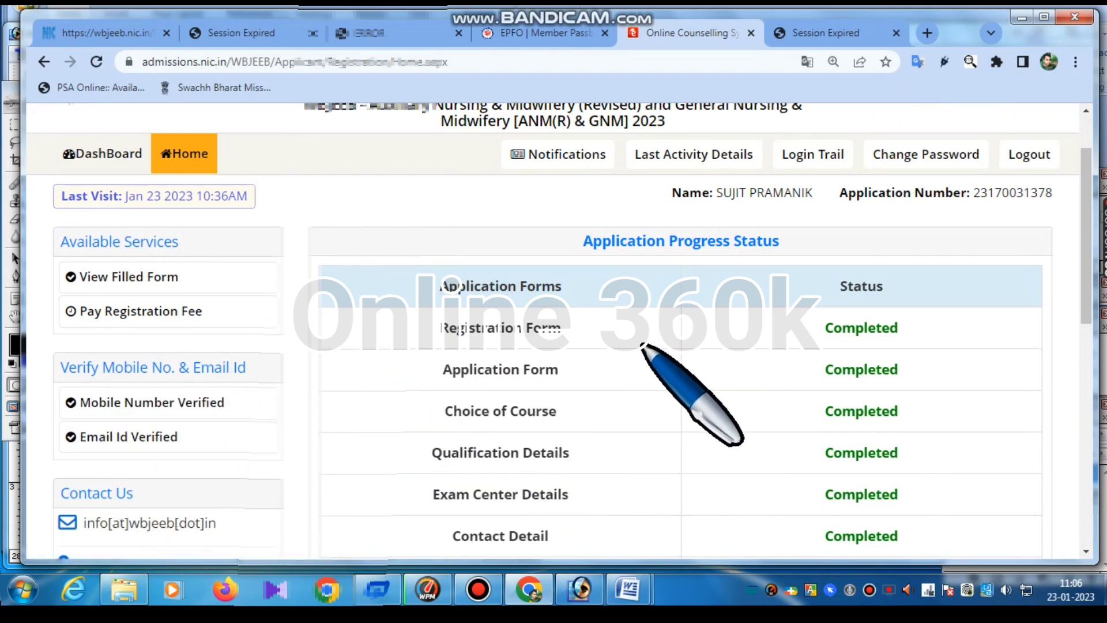
pyautogui.scroll(-1, 249, 315)
pyautogui.scroll(-4, 709, 281)
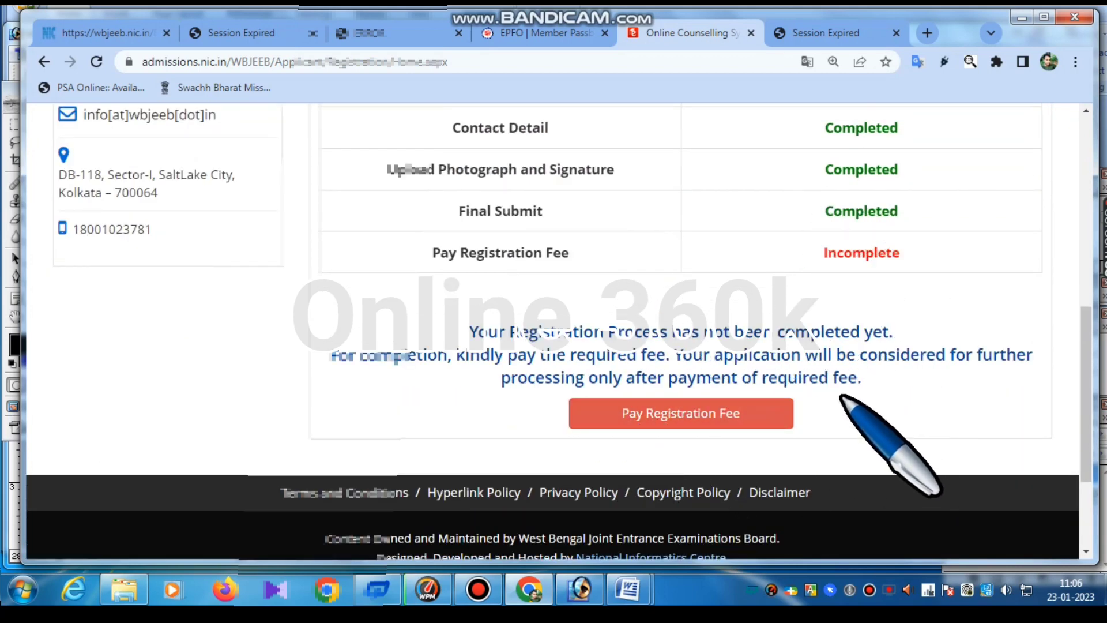
pyautogui.click(657, 419)
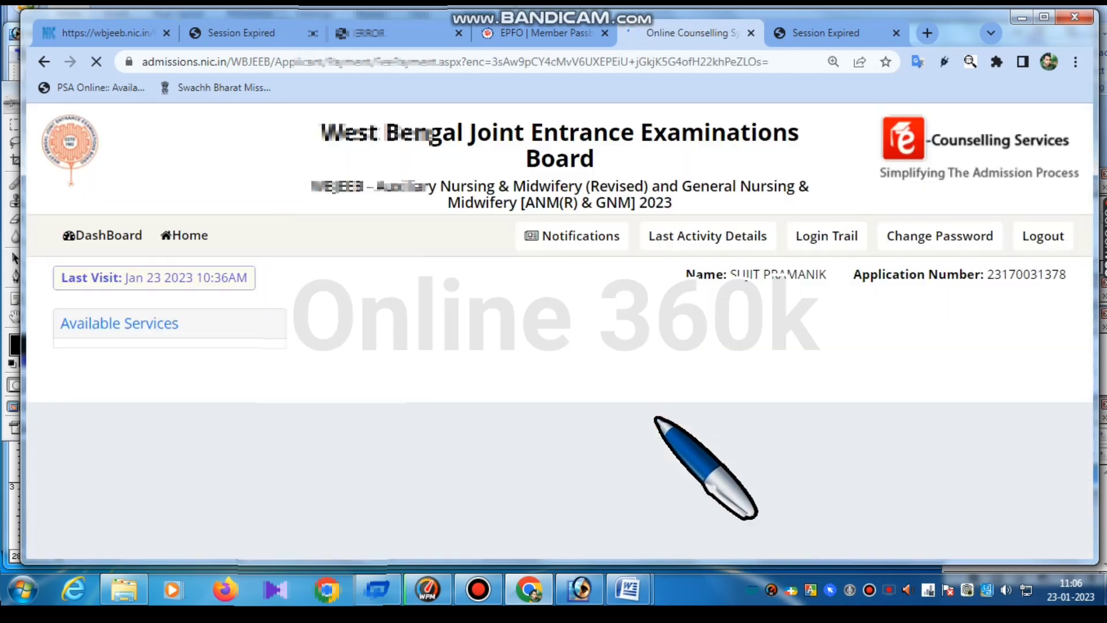
pyautogui.scroll(-3, 510, 353)
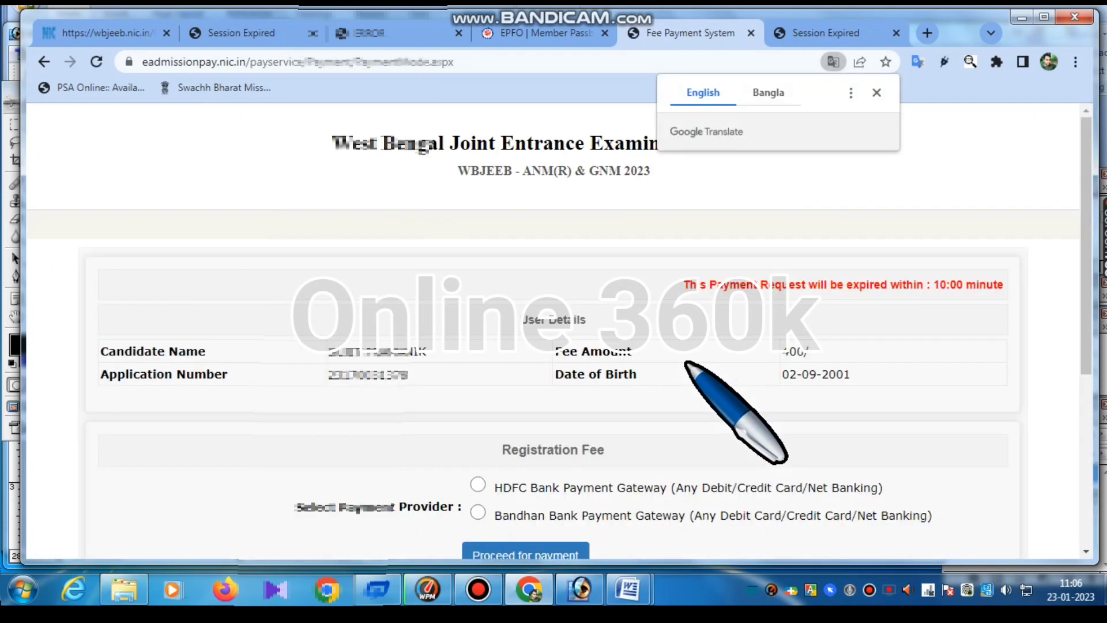
# Step: Dismiss the translation offer, select HDFC Bank Payment Gateway as the payment provider, and proceed for payment
pyautogui.click(876, 93)
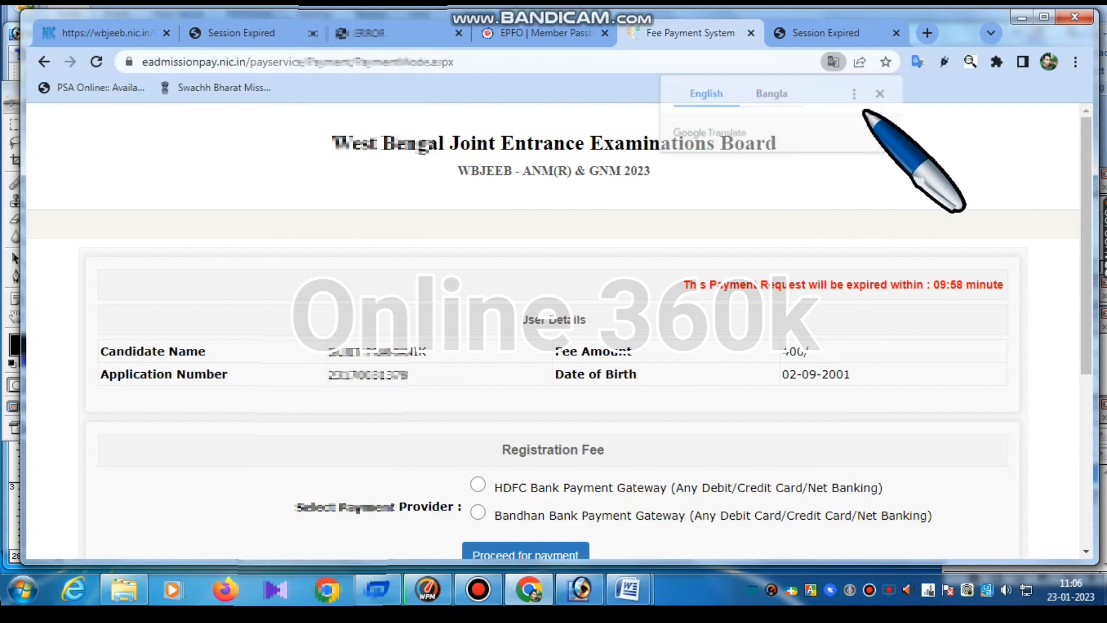
pyautogui.scroll(-1, 645, 340)
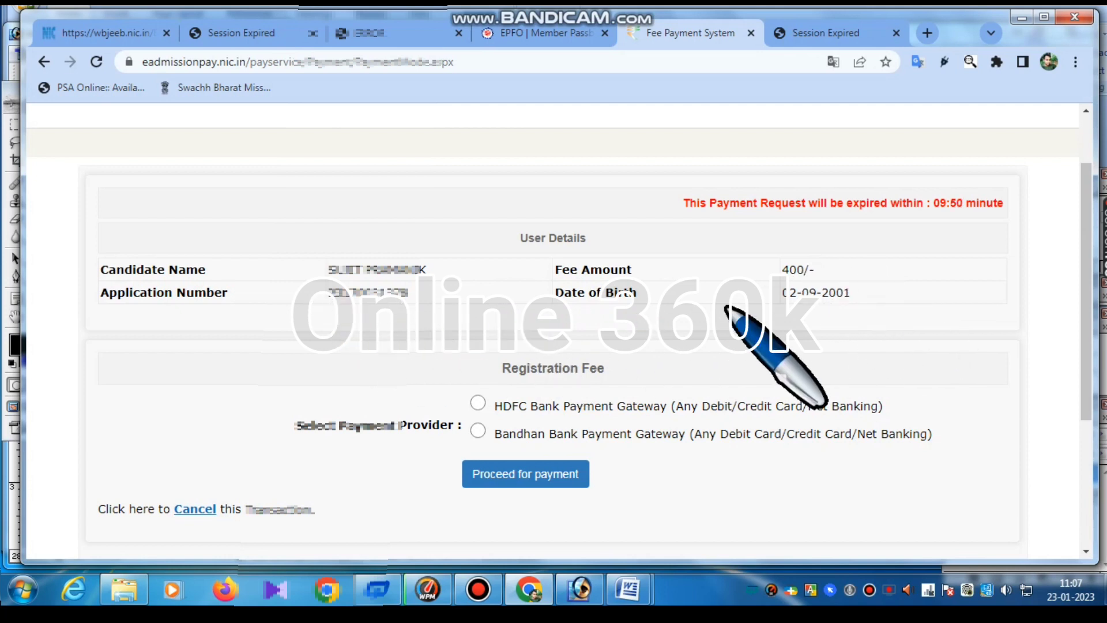
pyautogui.scroll(-1, 687, 323)
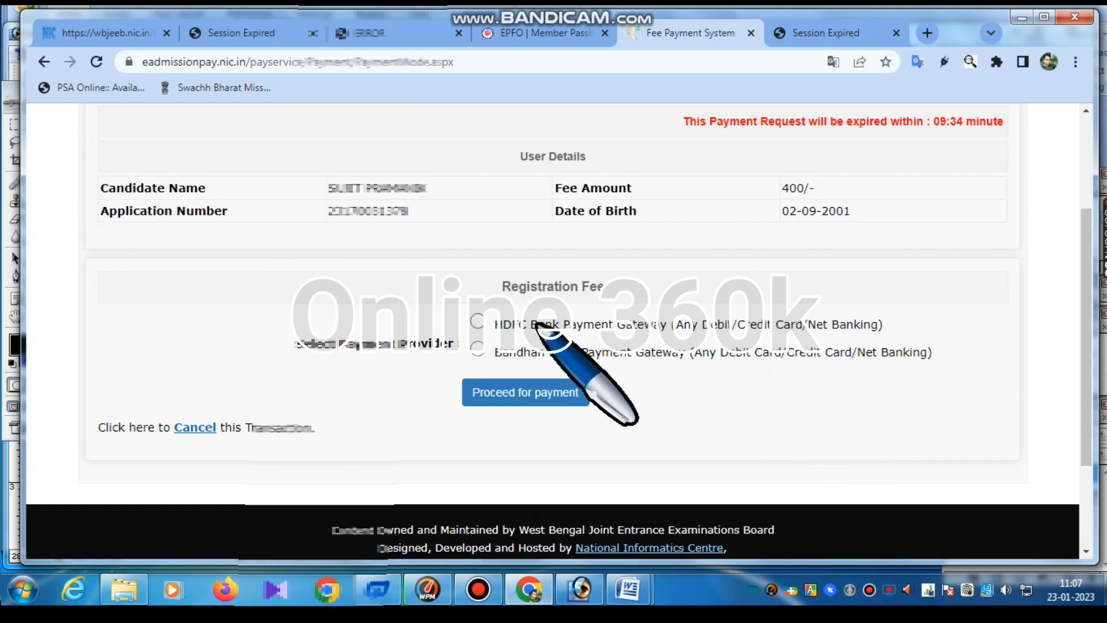
pyautogui.click(478, 322)
pyautogui.click(528, 393)
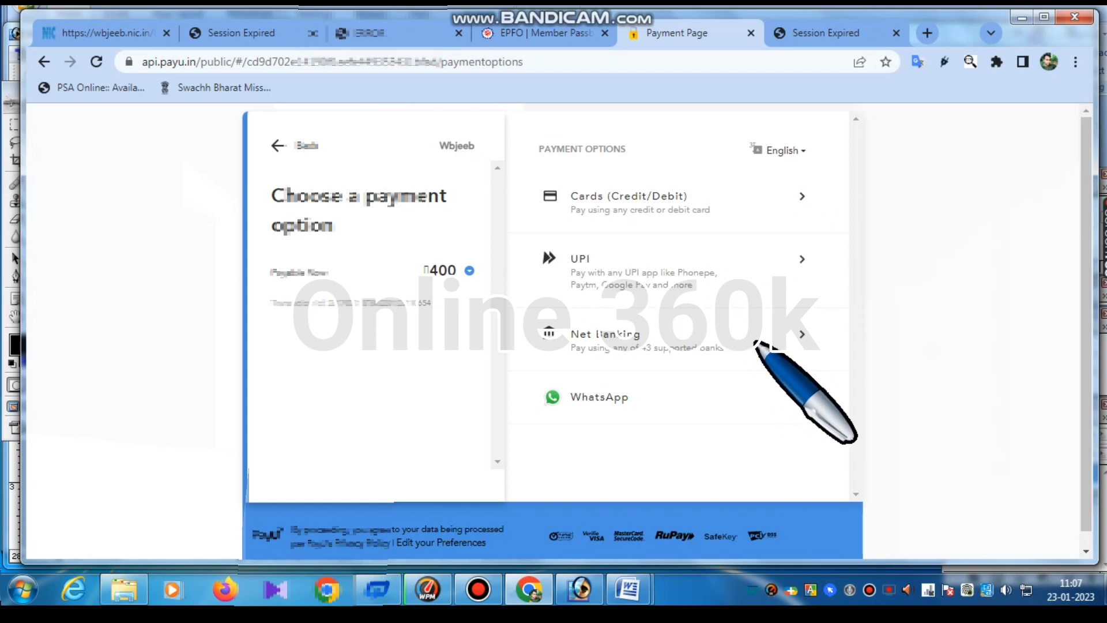
# Step: Choose Cards (Credit/Debit) as the payment option and look over the card details form
pyautogui.click(775, 201)
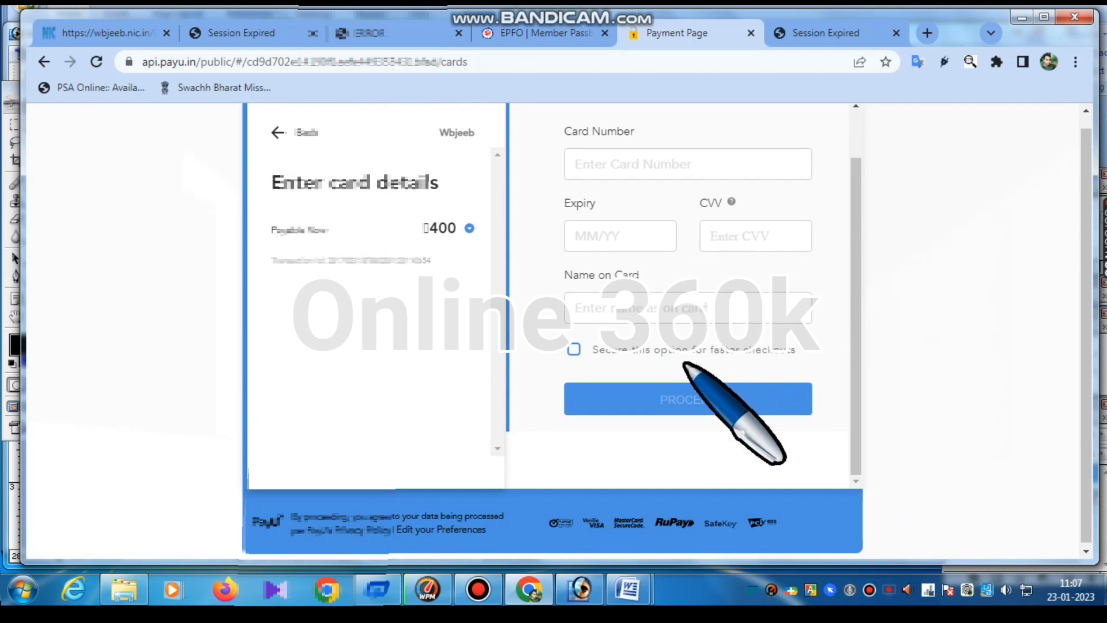
pyautogui.scroll(1, 686, 375)
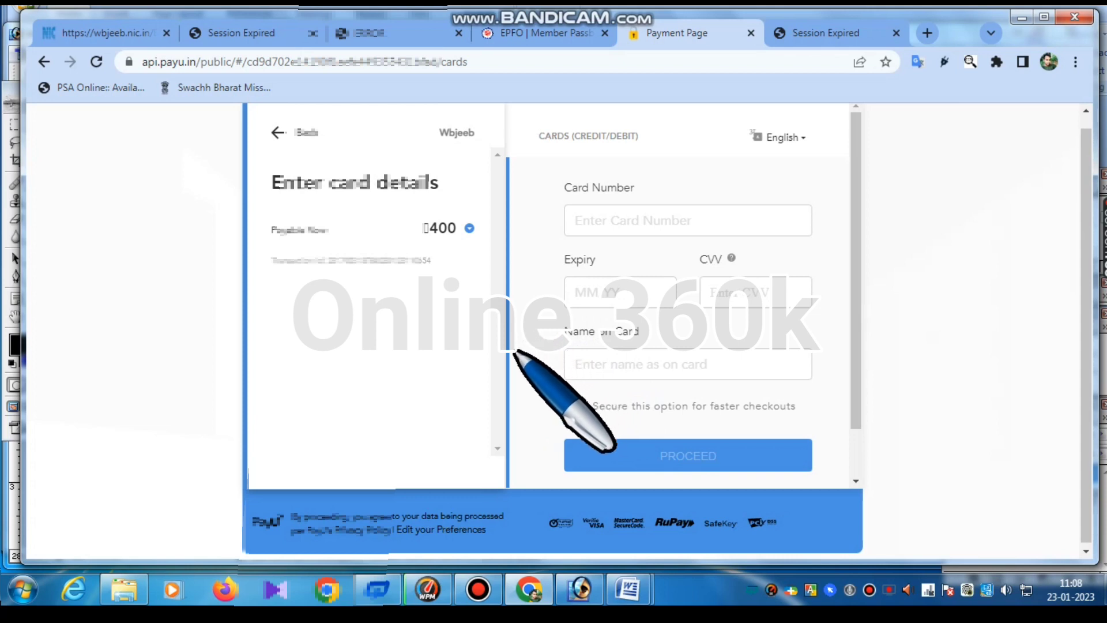
pyautogui.scroll(1, 515, 352)
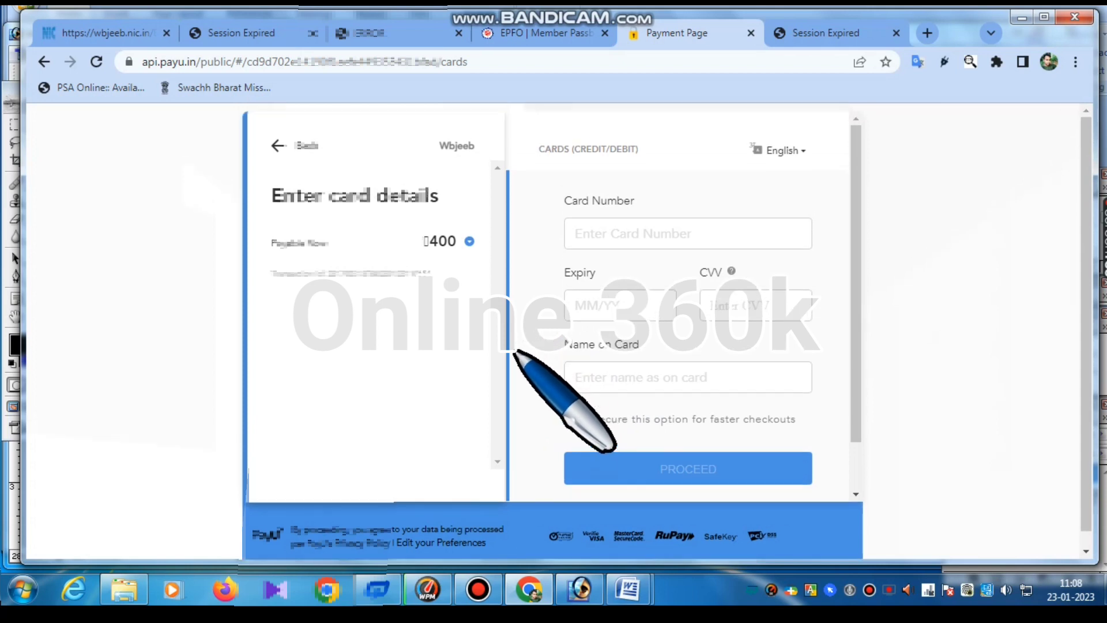